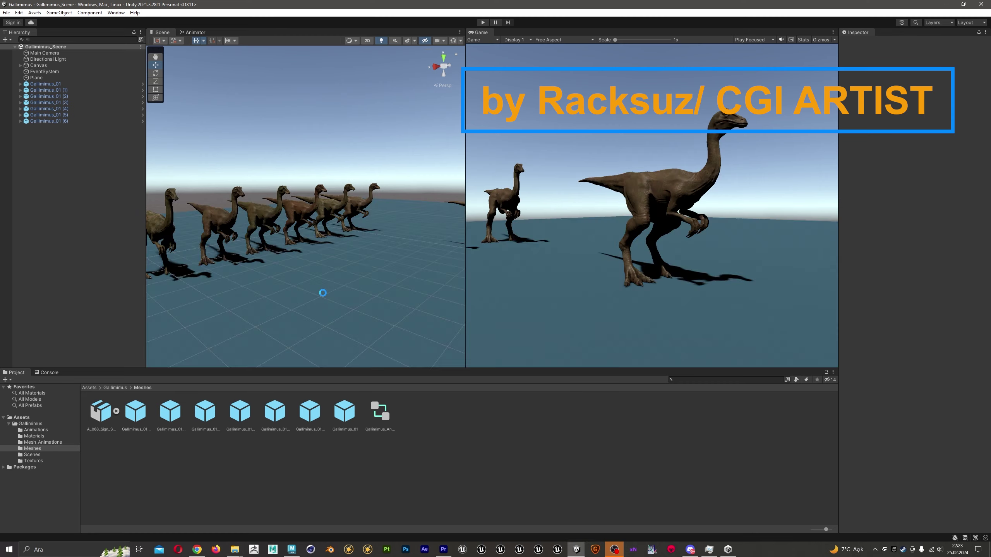
Step: Orbit the Scene camera to a closer angle on the nearest Gallimimus
{"action": "mouse_move", "coordinate": [348, 246]}
{"action": "right_mouse_down"}
{"action": "mouse_move", "coordinate": [397, 226]}
{"action": "mouse_move", "coordinate": [346, 215]}
{"action": "right_mouse_up"}
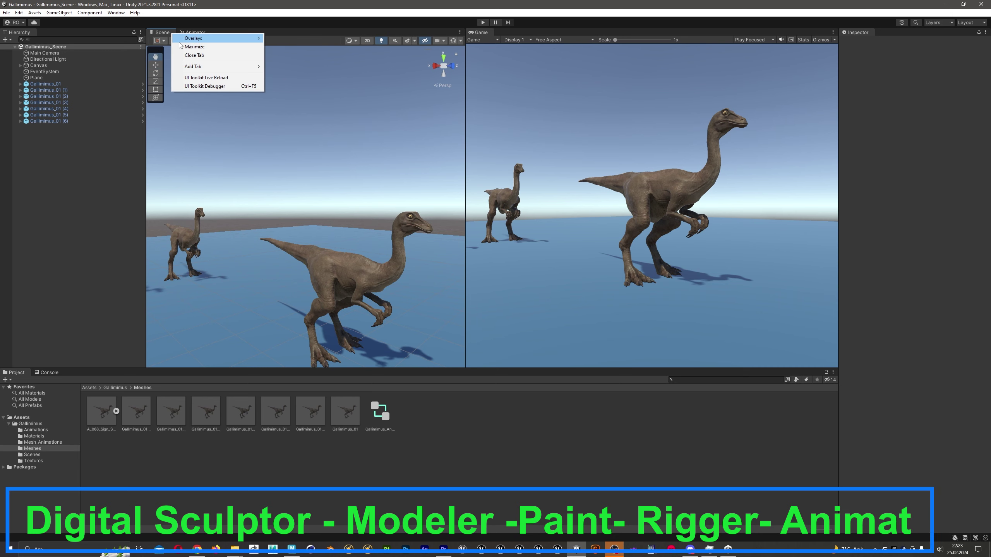
Step: Maximize the Scene view and move in close on the Gallimimus head, eye and neck
{"action": "left_click", "coordinate": [194, 46]}
{"action": "mouse_move", "coordinate": [354, 211]}
{"action": "right_mouse_down"}
{"action": "mouse_move", "coordinate": [411, 269]}
{"action": "mouse_move", "coordinate": [470, 235]}
{"action": "mouse_move", "coordinate": [491, 269]}
{"action": "mouse_move", "coordinate": [488, 290]}
{"action": "right_mouse_up"}
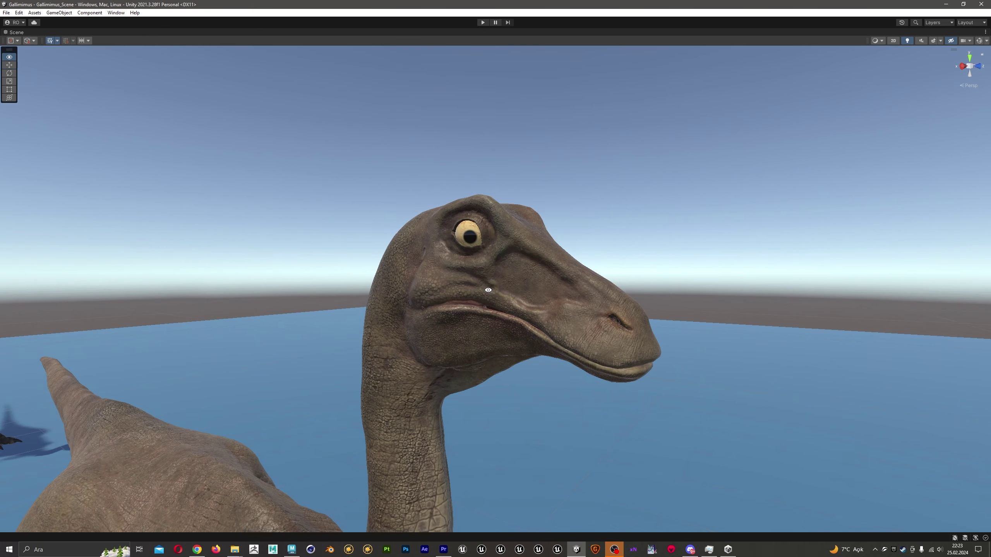
{"action": "right_click_drag", "start_coordinate": [488, 289], "coordinate": [504, 314]}
{"action": "scroll", "coordinate": [504, 315], "scroll_direction": "up", "scroll_amount": 3}
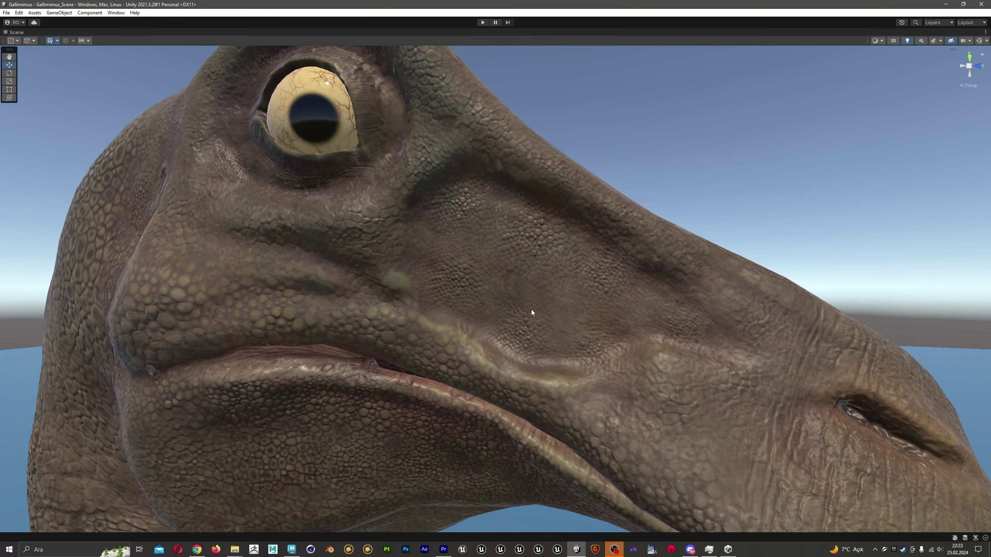
{"action": "right_click_drag", "start_coordinate": [429, 241], "coordinate": [440, 247], "text": "alt"}
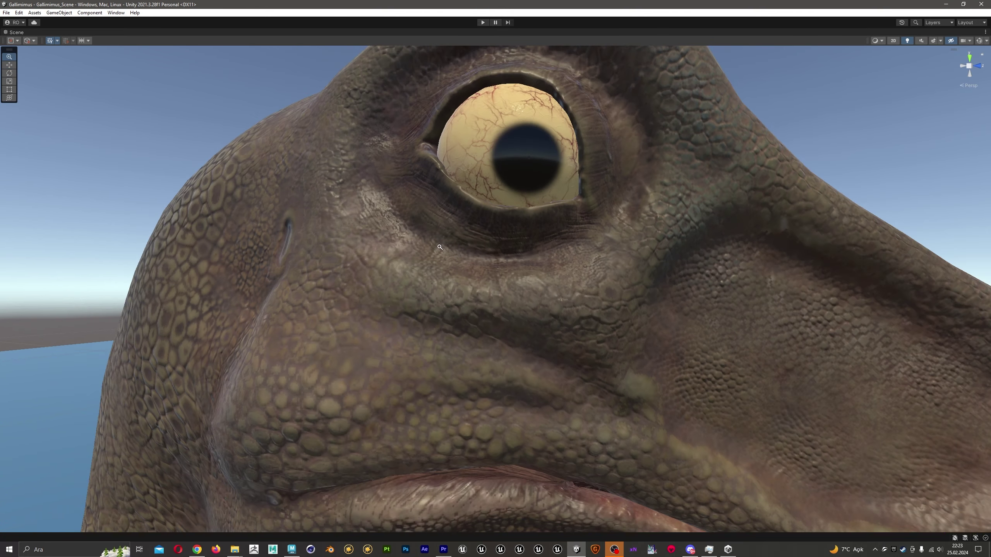
{"action": "left_click_drag", "start_coordinate": [435, 251], "coordinate": [446, 226]}
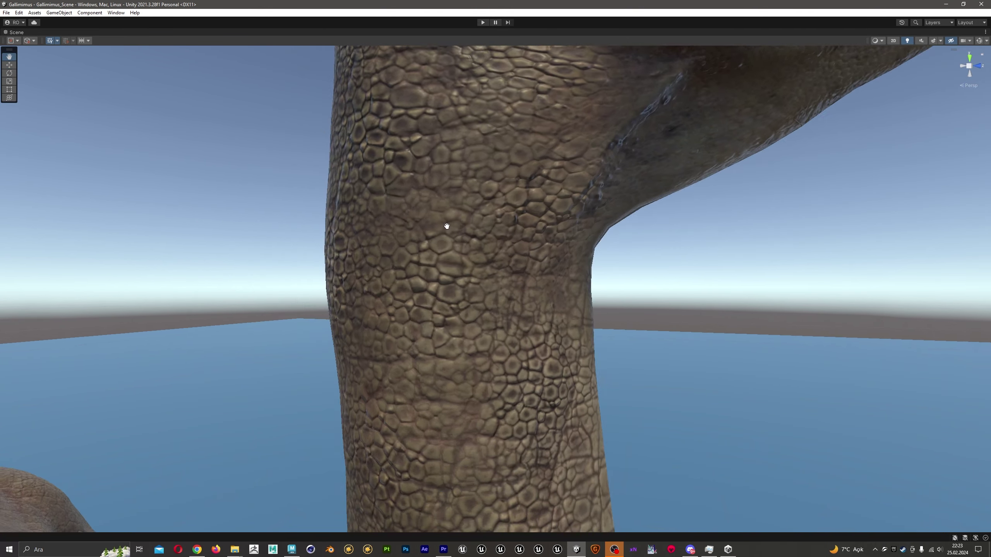
{"action": "right_click_drag", "start_coordinate": [446, 226], "coordinate": [445, 274]}
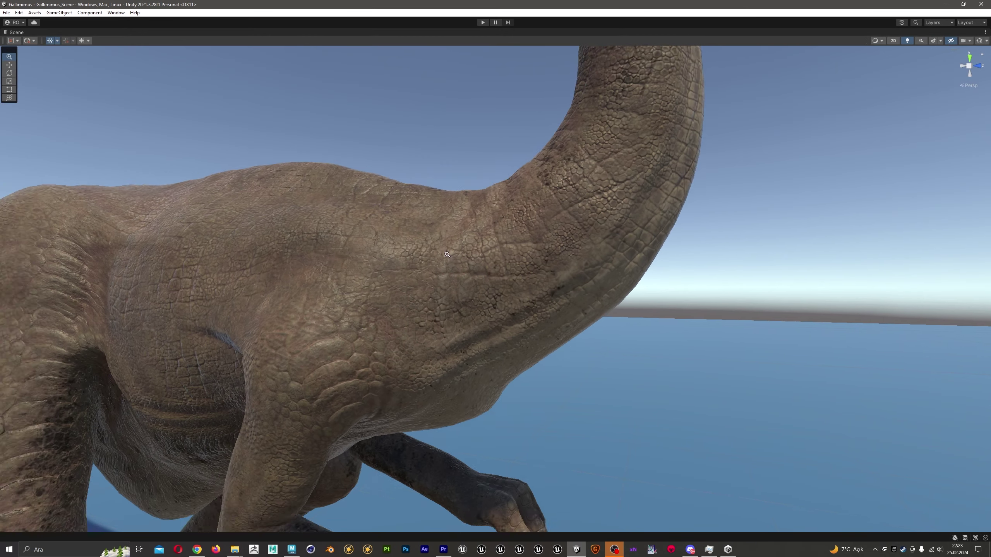
{"action": "right_click_drag", "start_coordinate": [446, 274], "coordinate": [420, 277]}
Step: Frame the legs and raised clawed foot up close, then look up under the belly
{"action": "middle_click_drag", "start_coordinate": [420, 280], "coordinate": [440, 268]}
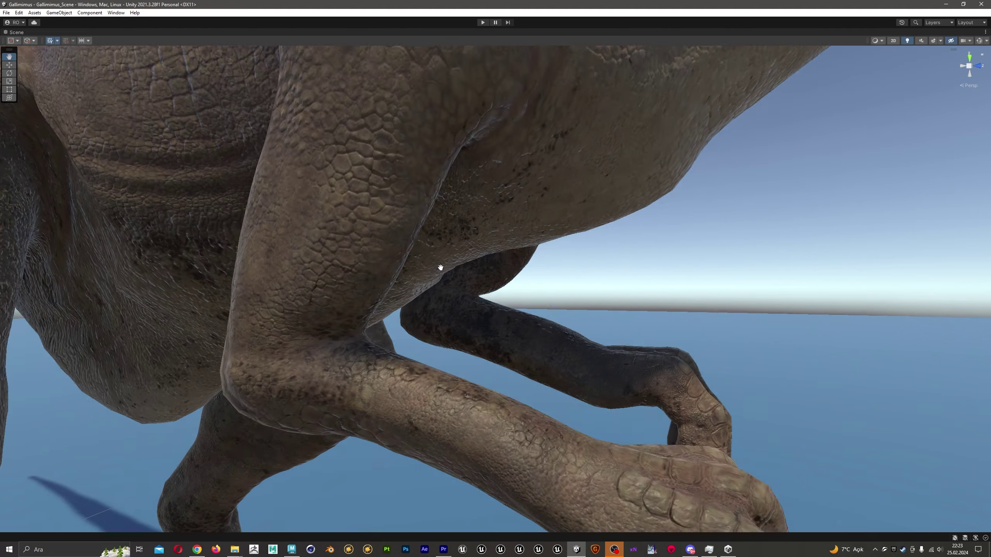
{"action": "right_click_drag", "start_coordinate": [441, 268], "coordinate": [363, 296]}
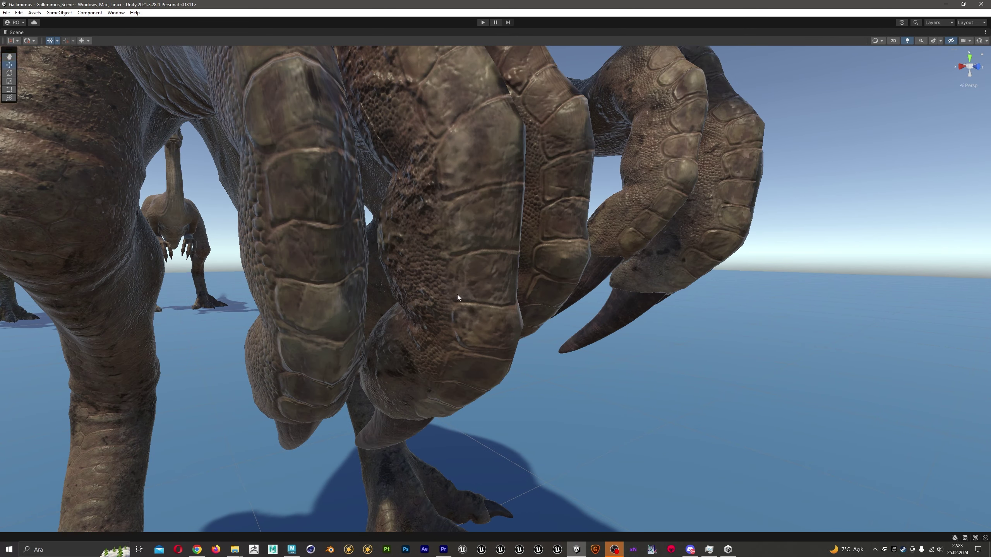
{"action": "right_click_drag", "start_coordinate": [450, 289], "coordinate": [443, 259]}
{"action": "middle_click_drag", "start_coordinate": [443, 259], "coordinate": [447, 257]}
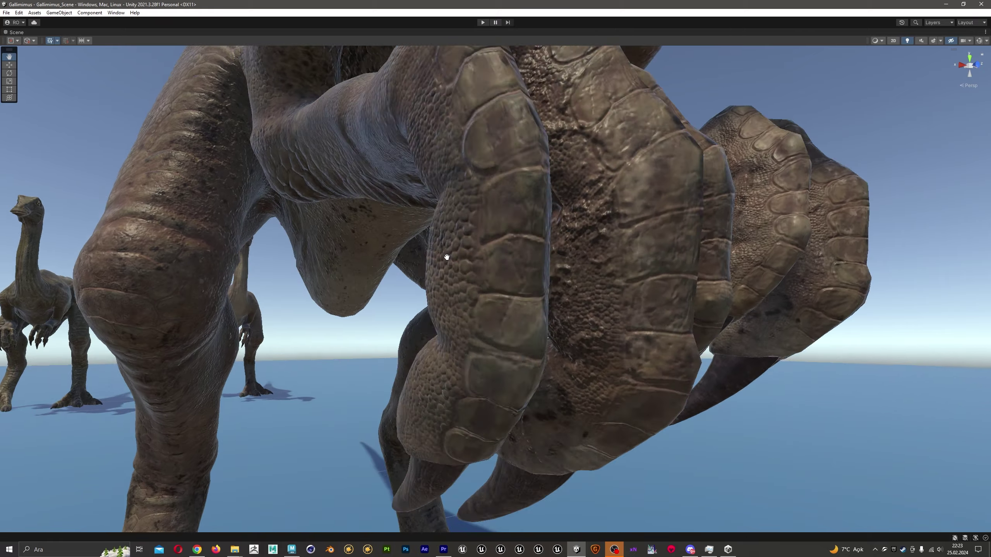
{"action": "right_click_drag", "start_coordinate": [447, 257], "coordinate": [584, 248]}
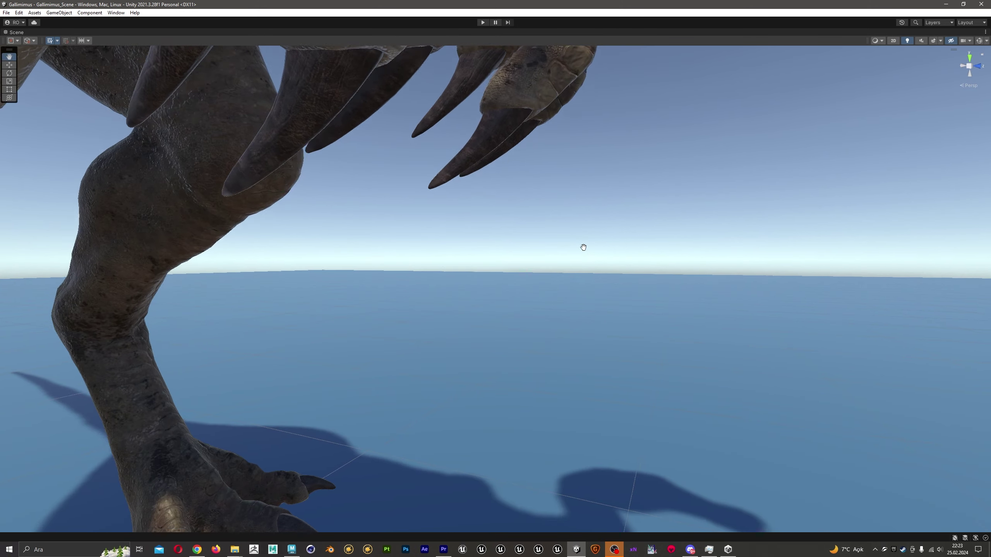
{"action": "middle_click_drag", "start_coordinate": [583, 247], "coordinate": [597, 275]}
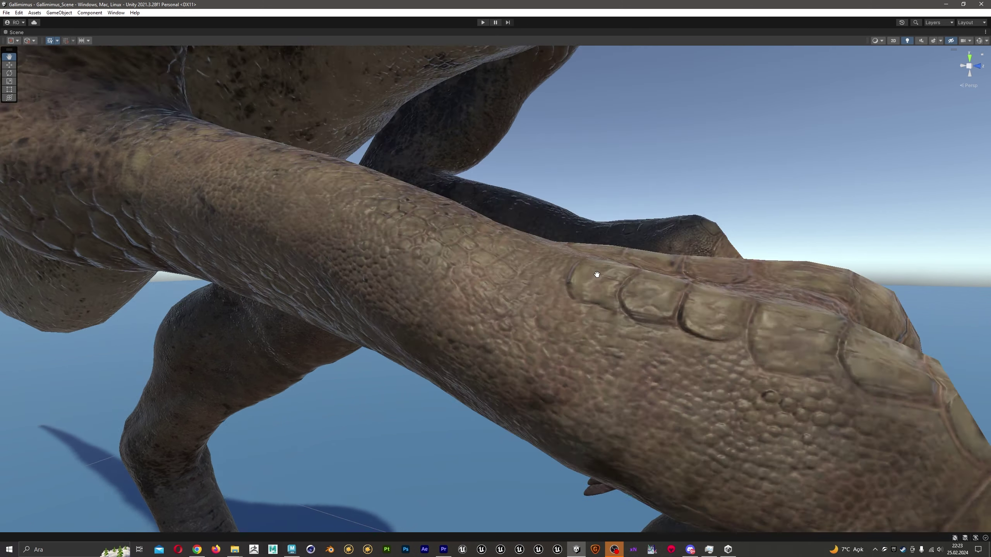
{"action": "scroll", "coordinate": [597, 275], "scroll_direction": "down", "scroll_amount": 5}
Step: Circle the body's side, back and shoulder, ending on the legs and feet
{"action": "mouse_move", "coordinate": [597, 275]}
{"action": "right_mouse_down"}
{"action": "mouse_move", "coordinate": [527, 215]}
{"action": "mouse_move", "coordinate": [496, 250]}
{"action": "mouse_move", "coordinate": [504, 257]}
{"action": "right_mouse_up"}
{"action": "mouse_move", "coordinate": [492, 219]}
{"action": "middle_mouse_down"}
{"action": "mouse_move", "coordinate": [516, 232]}
{"action": "mouse_move", "coordinate": [511, 240]}
{"action": "middle_mouse_up"}
{"action": "mouse_move", "coordinate": [511, 240]}
{"action": "left_mouse_down", "text": "alt"}
{"action": "mouse_move", "coordinate": [543, 275]}
{"action": "mouse_move", "coordinate": [505, 265]}
{"action": "mouse_move", "coordinate": [533, 261]}
{"action": "mouse_move", "coordinate": [504, 270]}
{"action": "left_mouse_up", "text": "alt"}
{"action": "scroll", "coordinate": [560, 251], "scroll_direction": "up", "scroll_amount": 3}
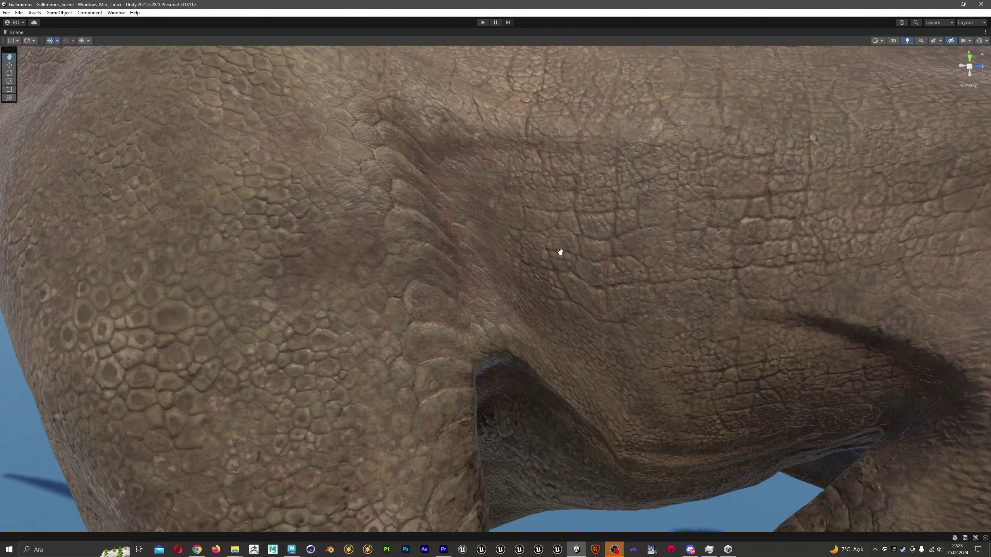
{"action": "right_click_drag", "start_coordinate": [559, 251], "coordinate": [571, 257], "text": "alt"}
{"action": "left_click_drag", "start_coordinate": [571, 257], "coordinate": [582, 261], "text": "alt"}
{"action": "right_click_drag", "start_coordinate": [582, 262], "coordinate": [537, 191], "text": "alt"}
{"action": "left_click_drag", "start_coordinate": [536, 203], "coordinate": [519, 203], "text": "alt"}
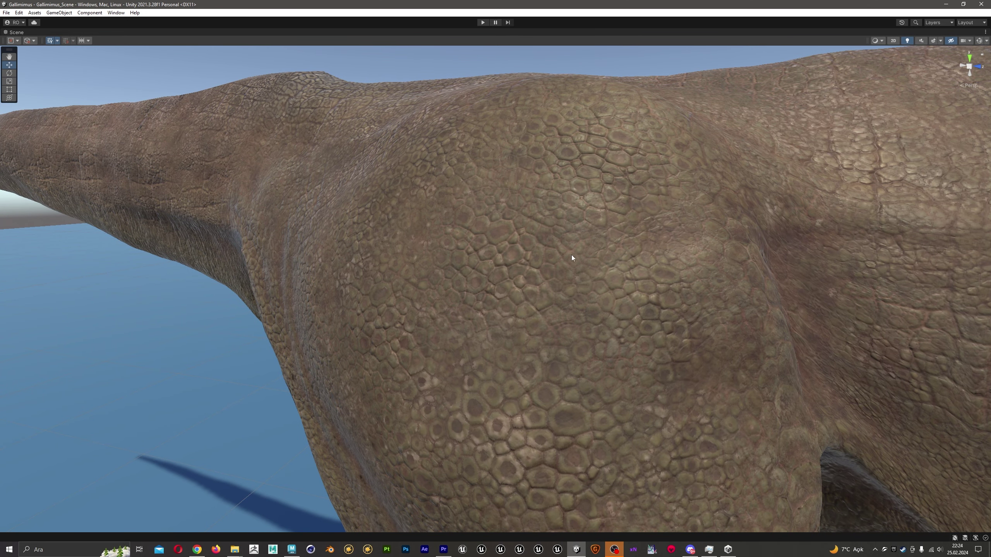
{"action": "mouse_move", "coordinate": [628, 291]}
{"action": "left_mouse_down", "text": "alt"}
{"action": "mouse_move", "coordinate": [578, 216]}
{"action": "mouse_move", "coordinate": [605, 187]}
{"action": "mouse_move", "coordinate": [513, 205]}
{"action": "left_mouse_up", "text": "alt"}
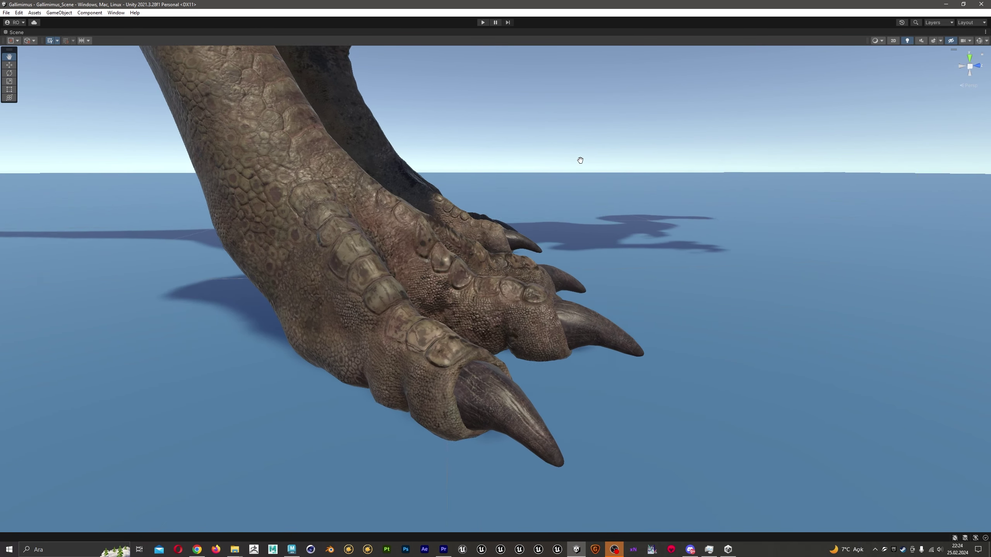
Step: Zoom over the foot, thigh and knee, then orbit past the tail to frame the whole tinted herd
{"action": "scroll", "coordinate": [513, 205], "scroll_direction": "up", "scroll_amount": 3}
{"action": "scroll", "coordinate": [513, 243], "scroll_direction": "up", "scroll_amount": 3}
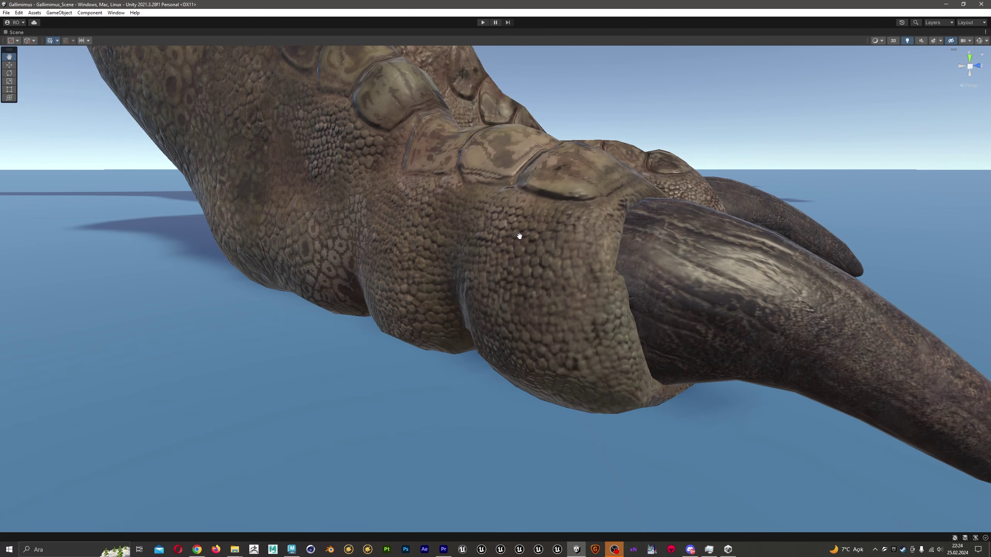
{"action": "scroll", "coordinate": [518, 236], "scroll_direction": "down", "scroll_amount": 5}
{"action": "scroll", "coordinate": [518, 236], "scroll_direction": "up", "scroll_amount": 2}
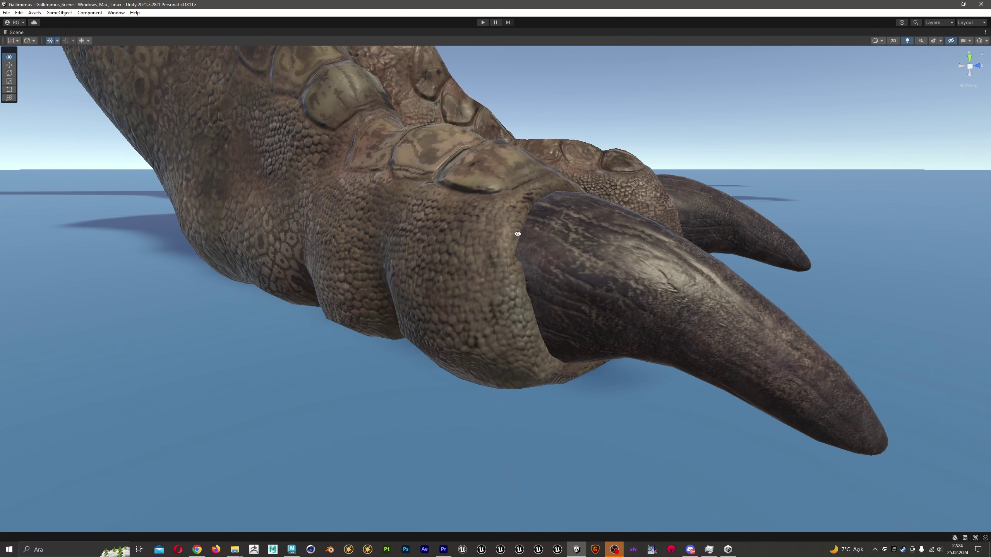
{"action": "scroll", "coordinate": [436, 215], "scroll_direction": "up", "scroll_amount": 5}
{"action": "scroll", "coordinate": [436, 215], "scroll_direction": "down", "scroll_amount": 5}
{"action": "scroll", "coordinate": [427, 204], "scroll_direction": "down", "scroll_amount": 2}
{"action": "mouse_move", "coordinate": [427, 204]}
{"action": "left_mouse_down"}
{"action": "mouse_move", "coordinate": [431, 239]}
{"action": "mouse_move", "coordinate": [471, 301]}
{"action": "mouse_move", "coordinate": [561, 247]}
{"action": "left_mouse_up"}
{"action": "scroll", "coordinate": [416, 266], "scroll_direction": "up", "scroll_amount": 5}
{"action": "scroll", "coordinate": [502, 306], "scroll_direction": "up", "scroll_amount": 3}
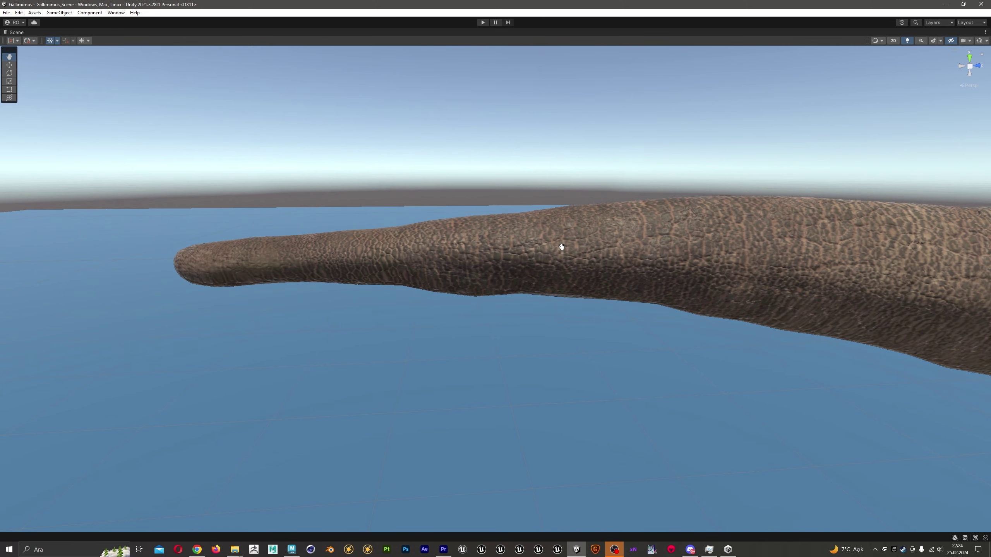
{"action": "mouse_move", "coordinate": [410, 265]}
{"action": "left_mouse_down", "text": "alt"}
{"action": "mouse_move", "coordinate": [513, 271]}
{"action": "mouse_move", "coordinate": [601, 250]}
{"action": "mouse_move", "coordinate": [734, 252]}
{"action": "mouse_move", "coordinate": [774, 261]}
{"action": "mouse_move", "coordinate": [771, 287]}
{"action": "mouse_move", "coordinate": [807, 237]}
{"action": "mouse_move", "coordinate": [986, 244]}
{"action": "mouse_move", "coordinate": [37, 244]}
{"action": "mouse_move", "coordinate": [130, 241]}
{"action": "left_mouse_up", "text": "alt"}
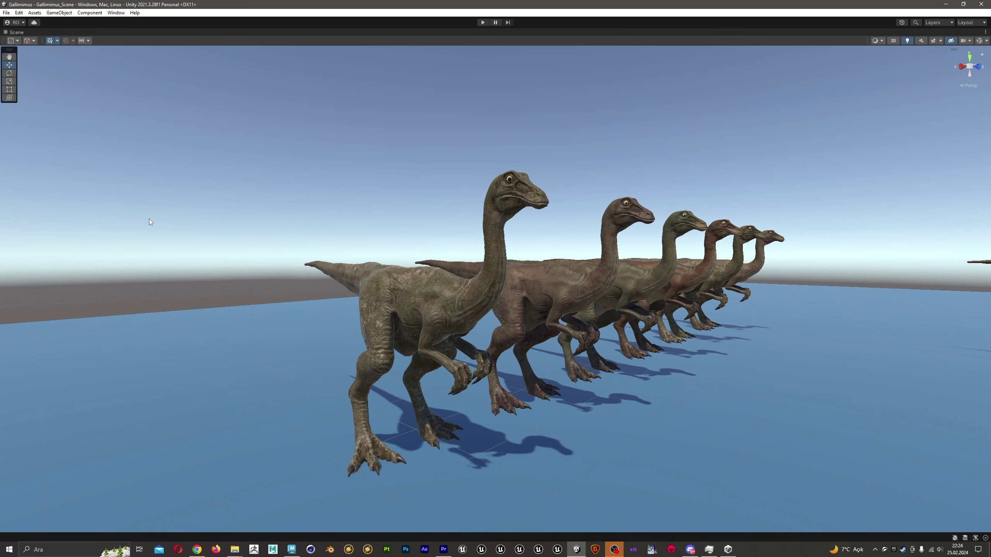
Step: Enter Play mode, circle the animating herd, then un-maximize the Scene view
{"action": "left_click", "coordinate": [483, 22]}
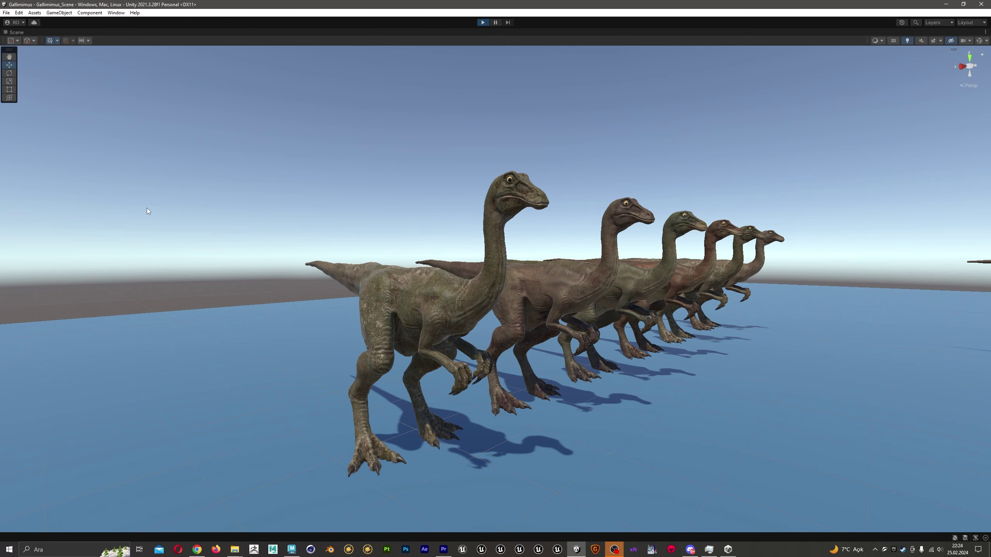
{"action": "mouse_move", "coordinate": [157, 241]}
{"action": "right_mouse_down"}
{"action": "mouse_move", "coordinate": [117, 231]}
{"action": "mouse_move", "coordinate": [208, 237]}
{"action": "mouse_move", "coordinate": [144, 236]}
{"action": "right_mouse_up"}
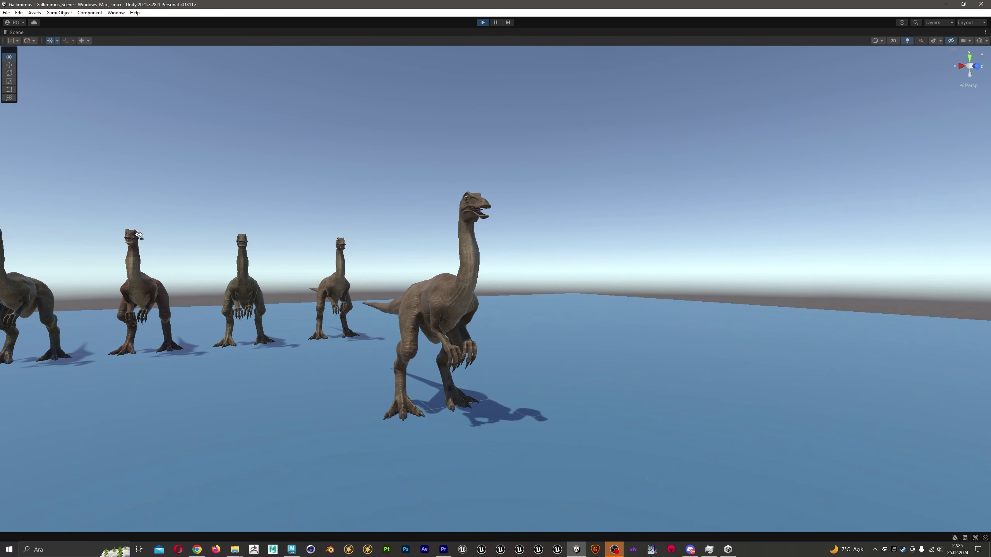
{"action": "right_click_drag", "start_coordinate": [144, 235], "coordinate": [138, 237]}
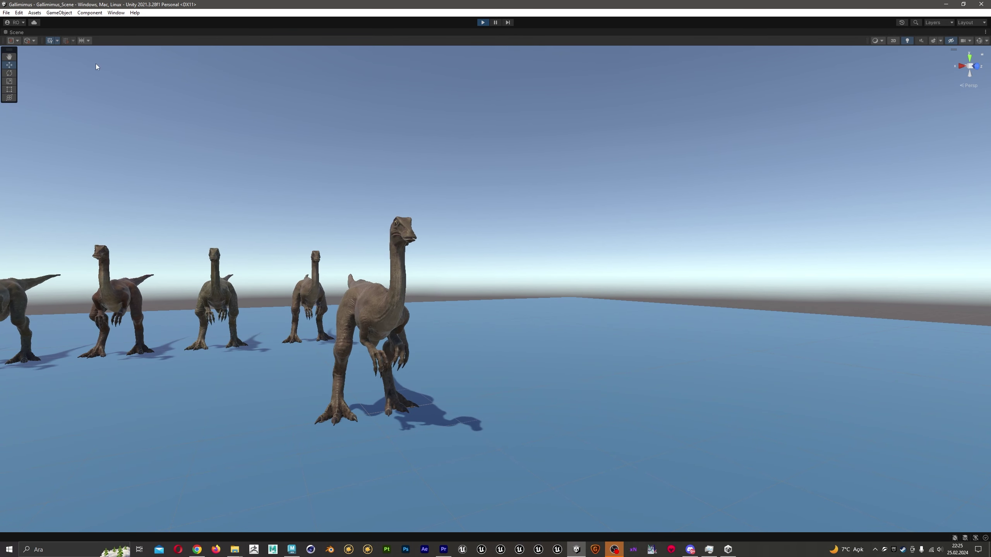
{"action": "right_click", "coordinate": [10, 32]}
{"action": "left_click", "coordinate": [27, 43]}
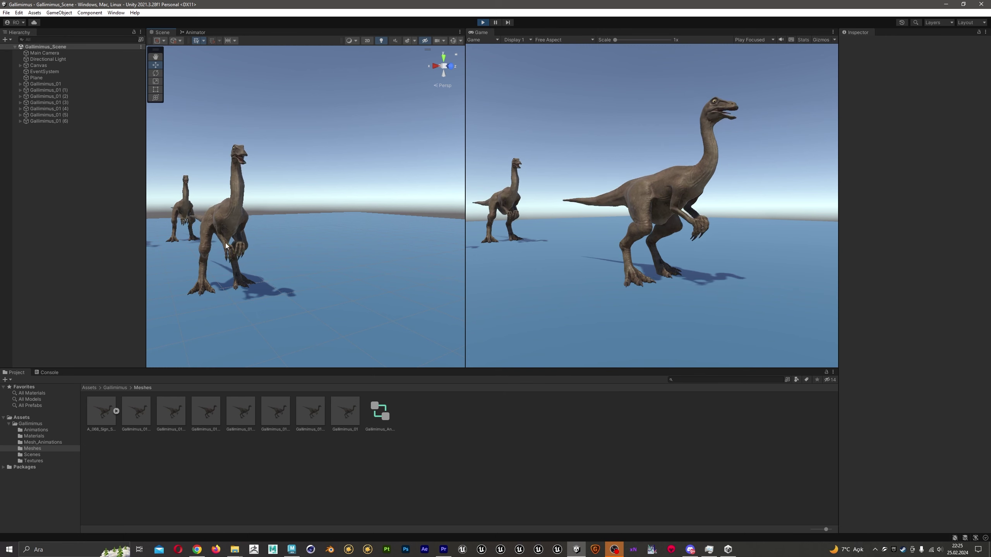
Step: Inspect the A_001_Test_Anim state in the Animator graph, then return to the Scene view
{"action": "left_click", "coordinate": [196, 32]}
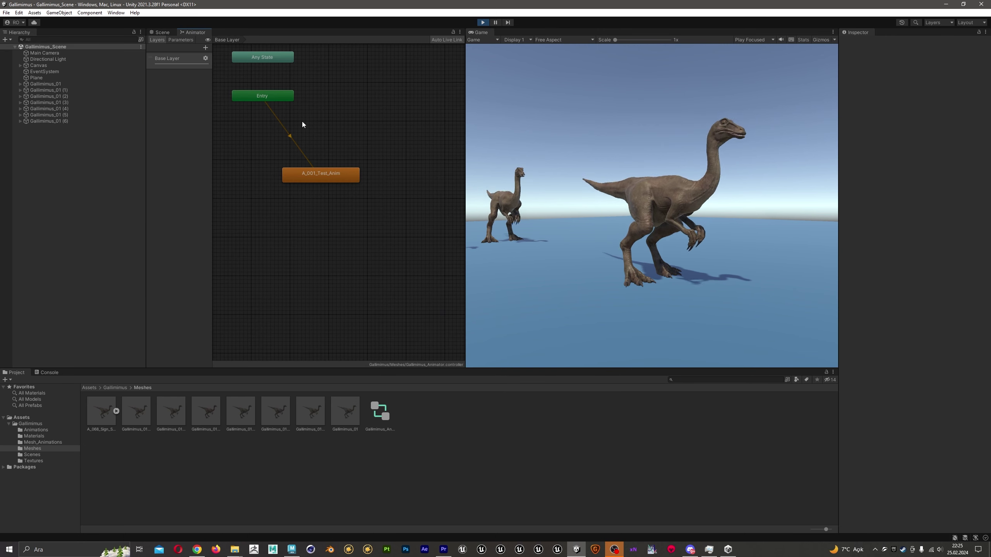
{"action": "left_click", "coordinate": [319, 176]}
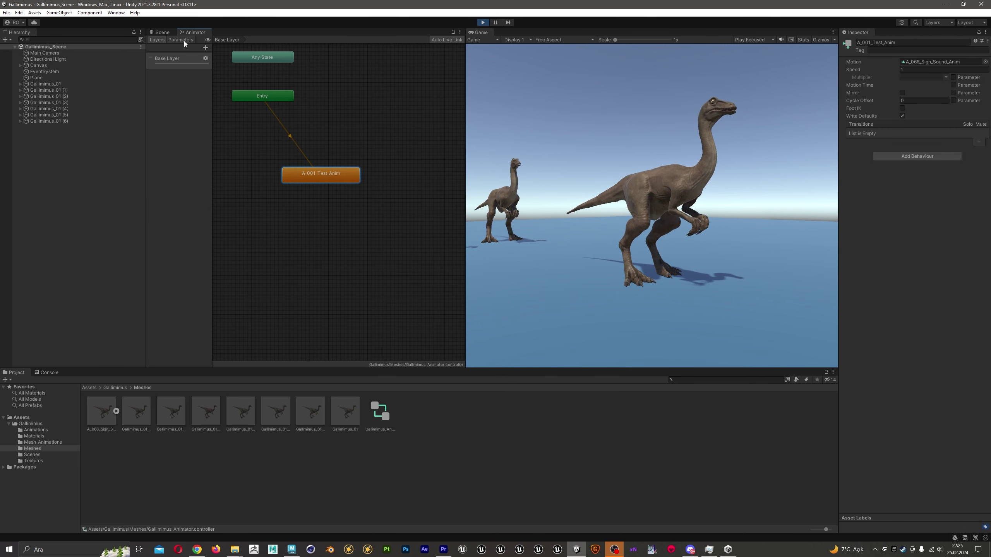
{"action": "left_click", "coordinate": [163, 33]}
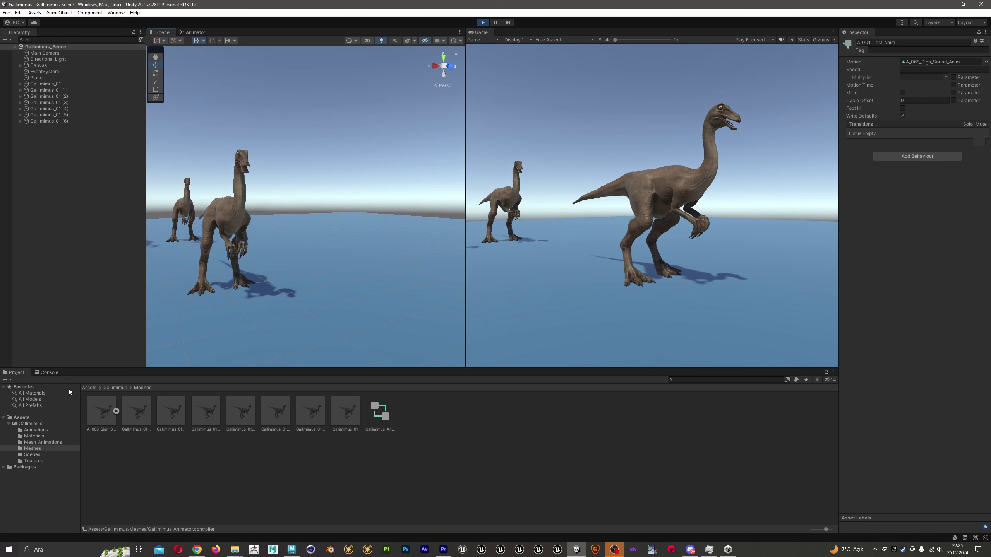
Step: In the Animations folder, select all clips from A_001_Test_Anim through A_099
{"action": "left_click", "coordinate": [36, 429]}
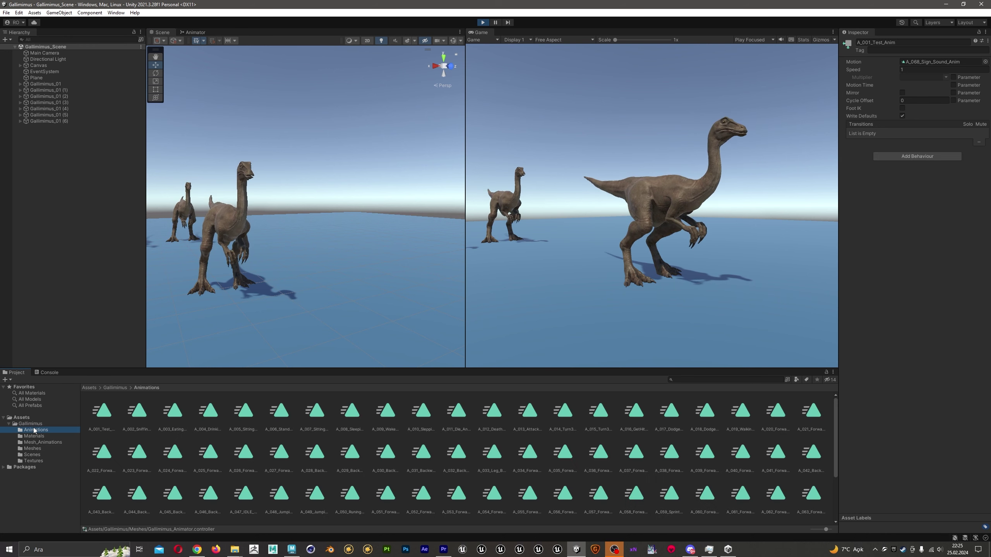
{"action": "left_click", "coordinate": [105, 418]}
{"action": "scroll", "coordinate": [306, 434], "scroll_direction": "down", "scroll_amount": 2}
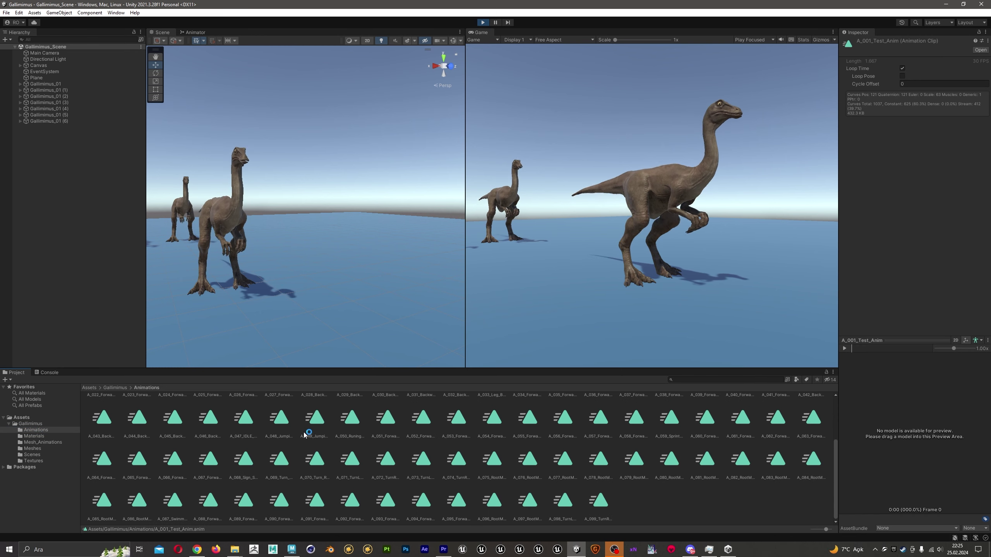
{"action": "left_click", "coordinate": [608, 507], "text": "shift"}
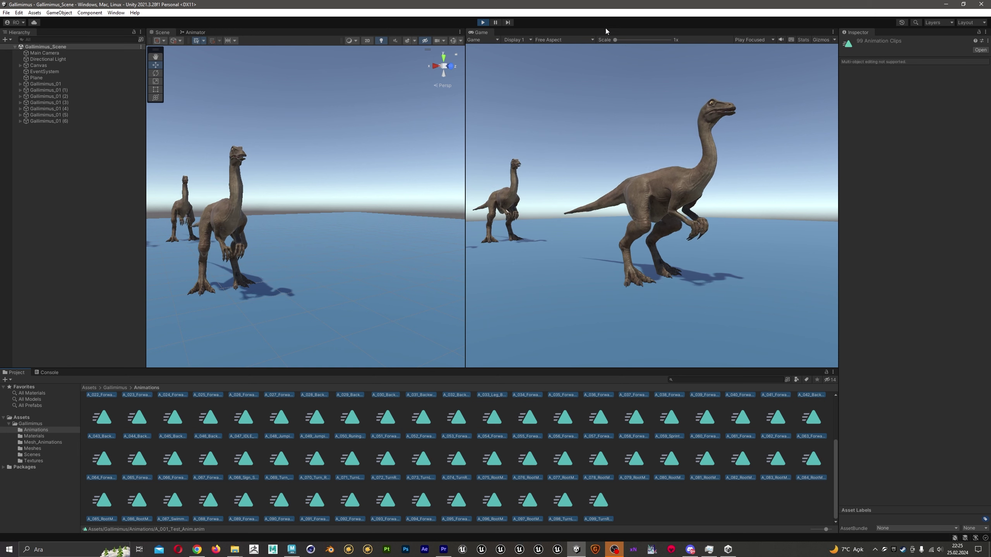
Step: Stop Play mode and review the body, claws and eye materials in the Materials folder
{"action": "left_click", "coordinate": [482, 22]}
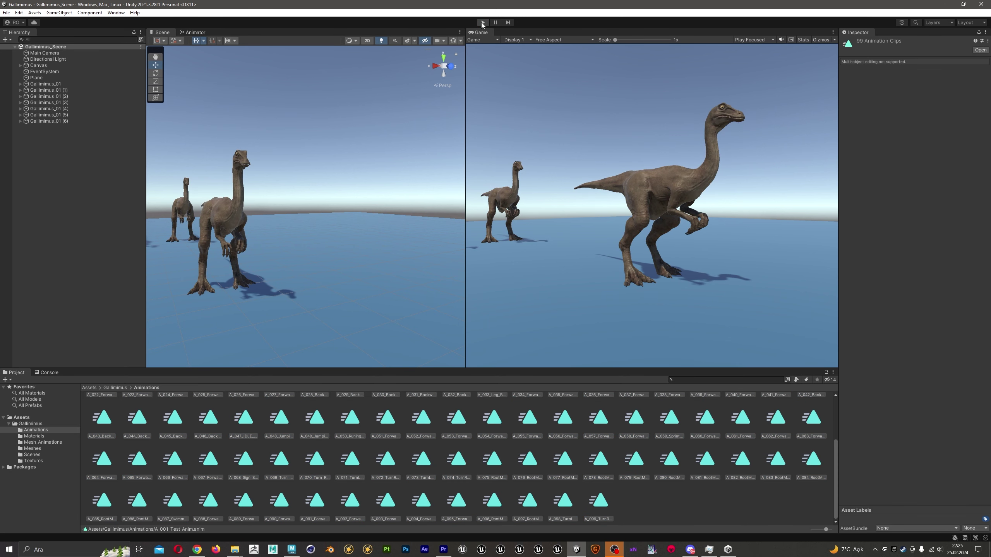
{"action": "scroll", "coordinate": [348, 463], "scroll_direction": "up", "scroll_amount": 3}
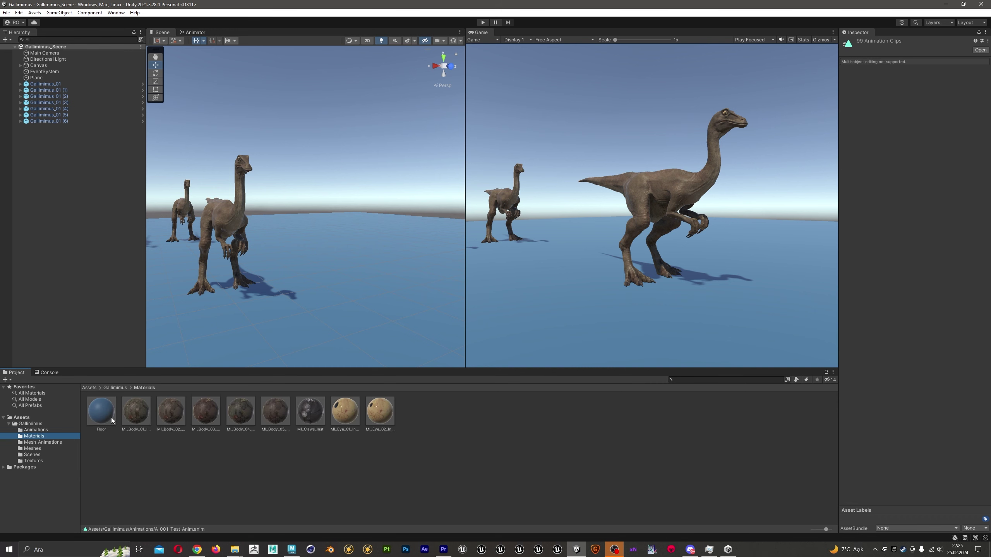
{"action": "left_click", "coordinate": [139, 416]}
{"action": "left_click", "coordinate": [241, 412]}
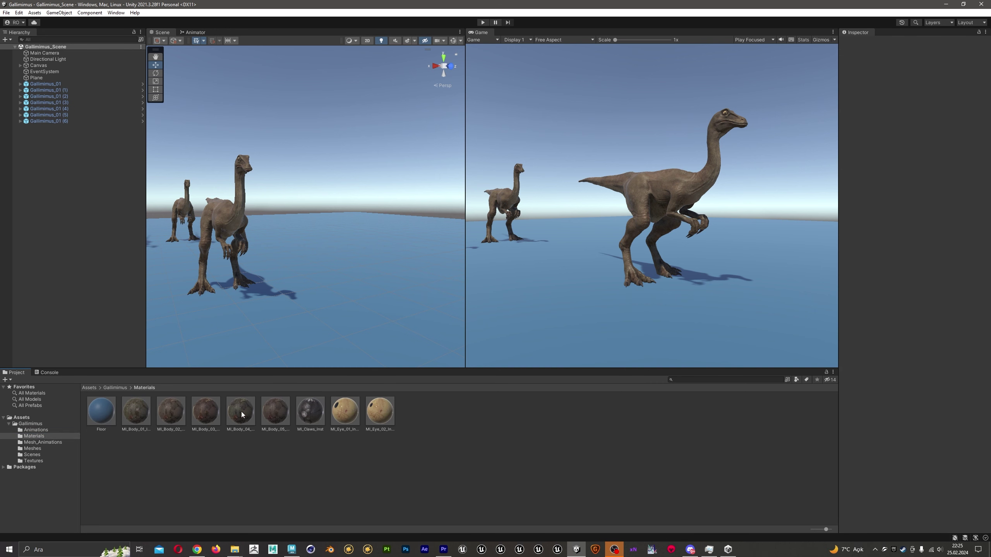
{"action": "left_click", "coordinate": [293, 413]}
{"action": "left_click", "coordinate": [310, 412]}
{"action": "left_click", "coordinate": [345, 413]}
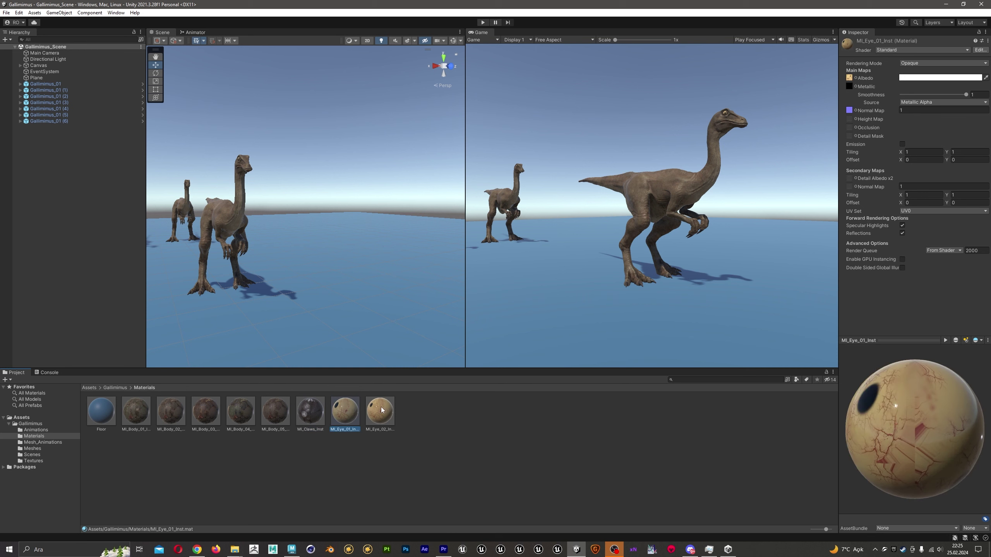
{"action": "left_click", "coordinate": [369, 414]}
Step: Select every clip in the Mesh_Animations folder, then move on to the Meshes folder
{"action": "left_click", "coordinate": [45, 443]}
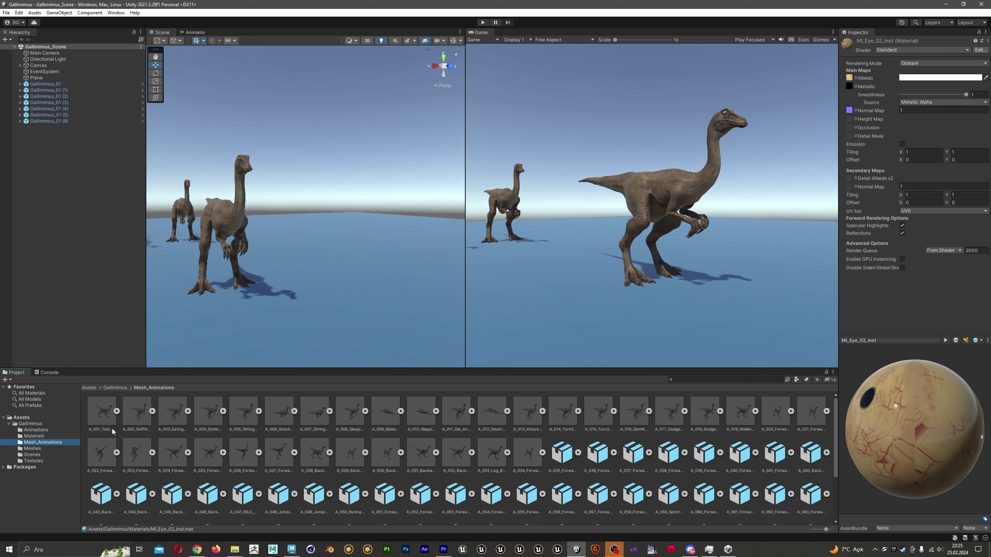
{"action": "left_click", "coordinate": [104, 418]}
{"action": "scroll", "coordinate": [204, 424], "scroll_direction": "down", "scroll_amount": 4}
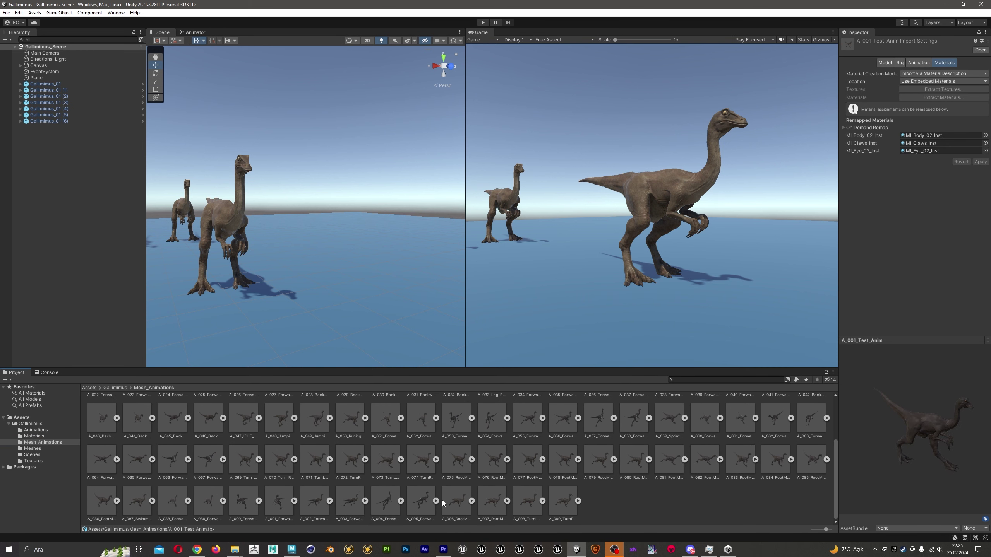
{"action": "left_click", "coordinate": [565, 504], "text": "shift"}
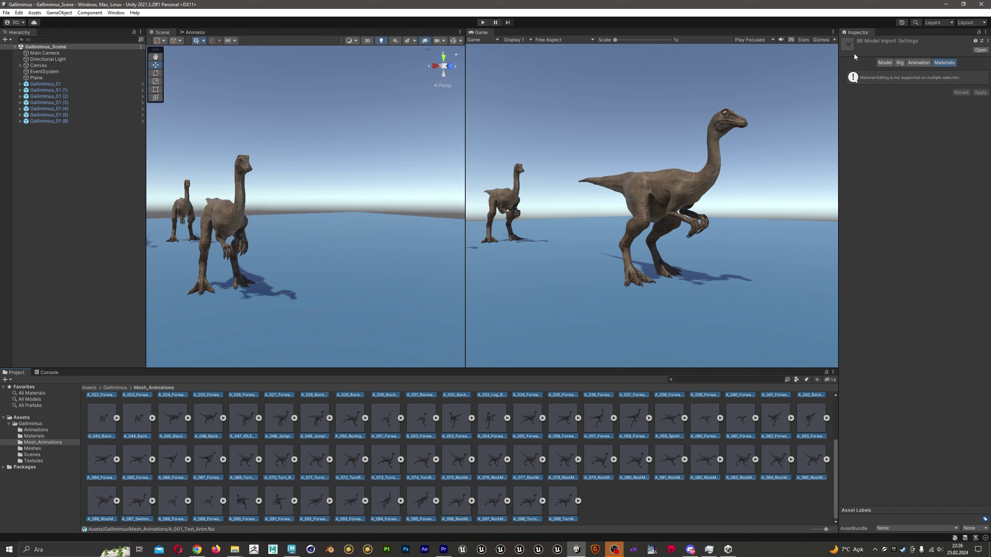
{"action": "left_click", "coordinate": [46, 448]}
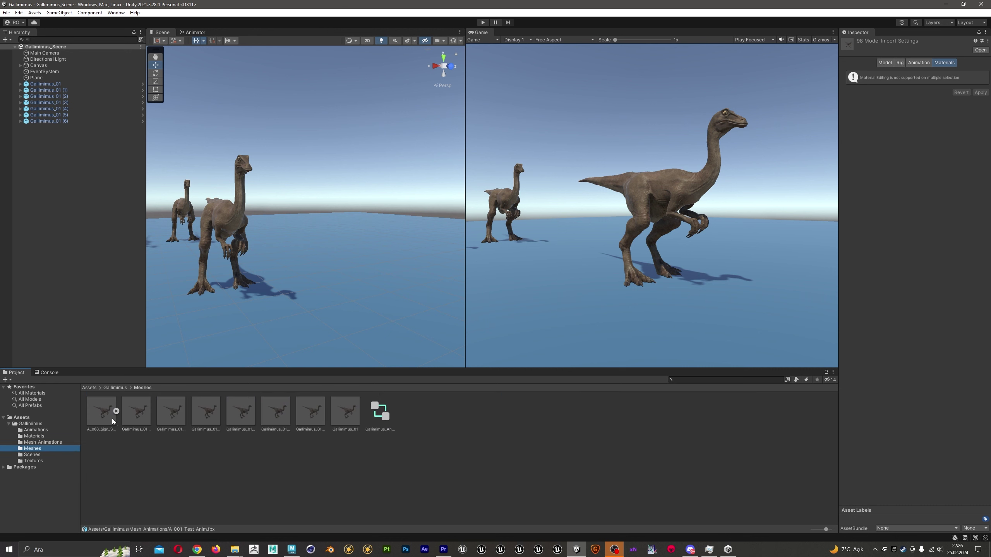
Step: Preview the A_068_Sign_Sound_Anim clip in the Animation import settings from a front view
{"action": "left_click", "coordinate": [105, 415]}
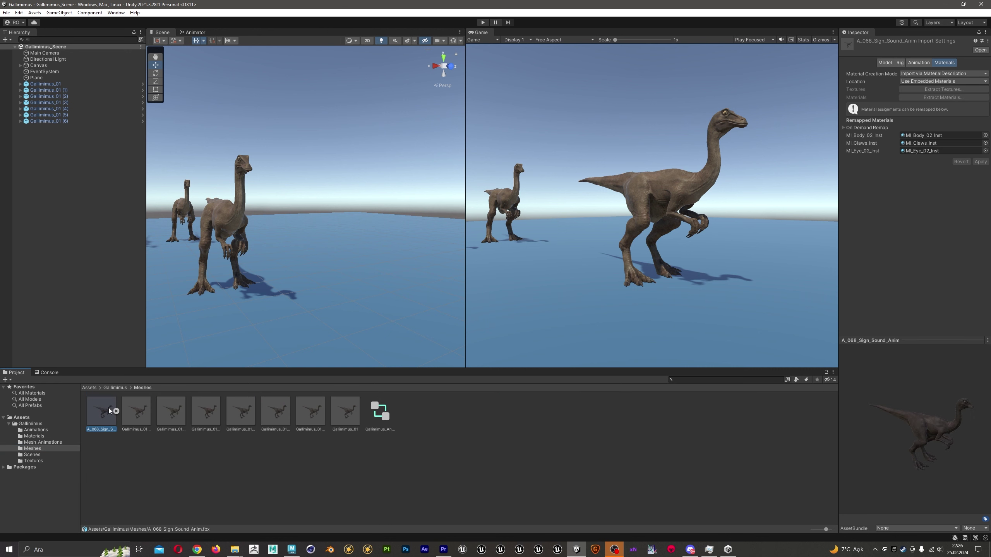
{"action": "left_click", "coordinate": [920, 63]}
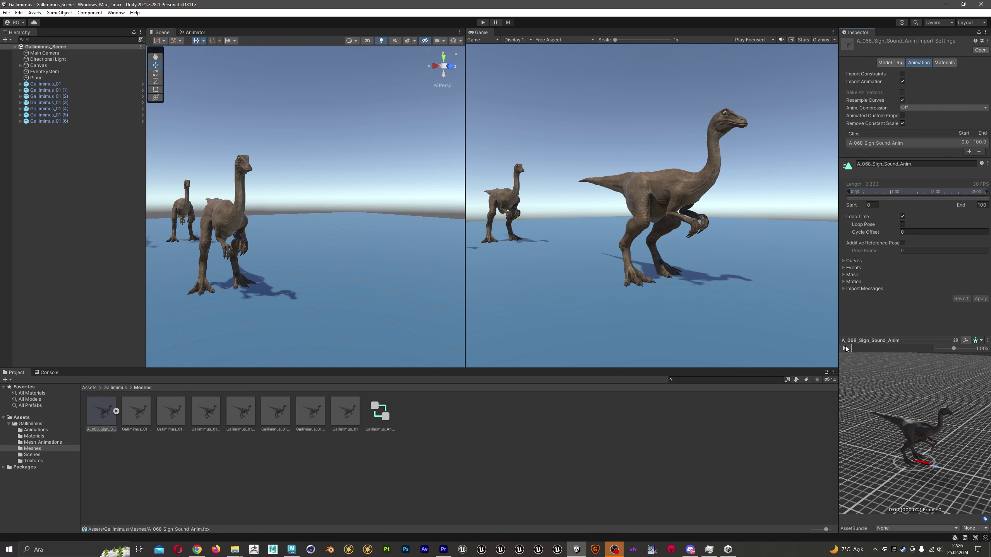
{"action": "left_click_drag", "start_coordinate": [884, 399], "coordinate": [912, 437]}
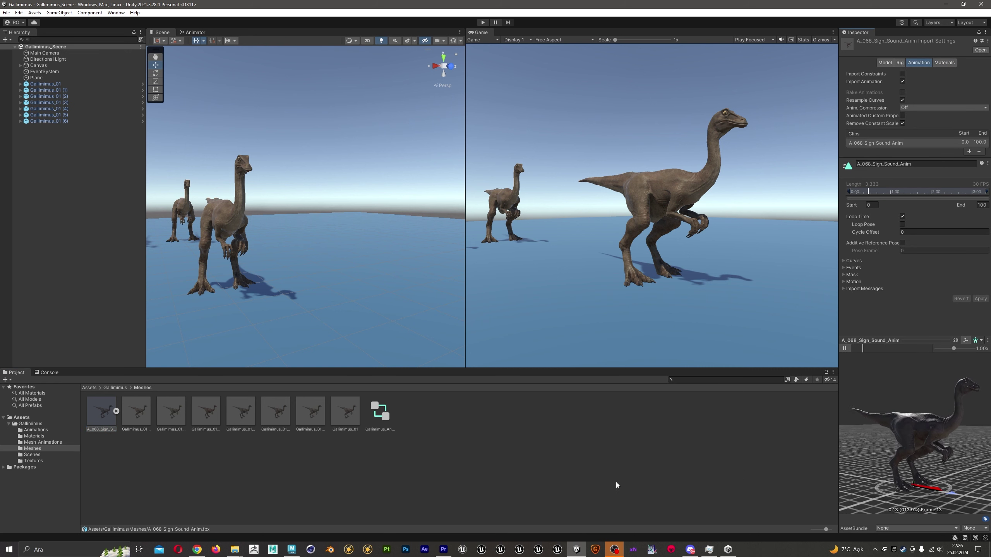
Step: Inspect the Gallimimus prefab variants, the base Gallimimus_01 prefab and the Gallimimus_Animator controller
{"action": "left_click", "coordinate": [137, 413]}
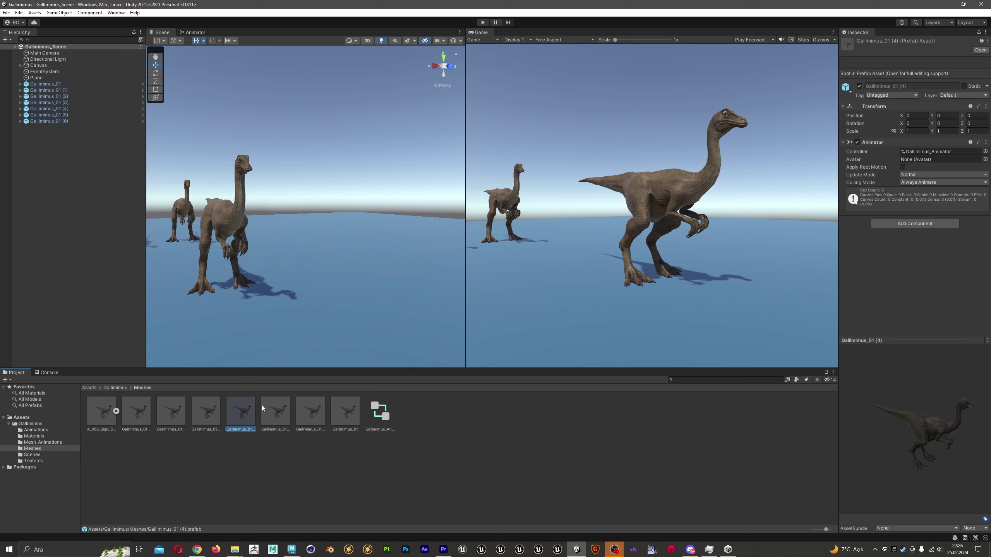
{"action": "left_click", "coordinate": [330, 416]}
{"action": "left_click", "coordinate": [333, 420]}
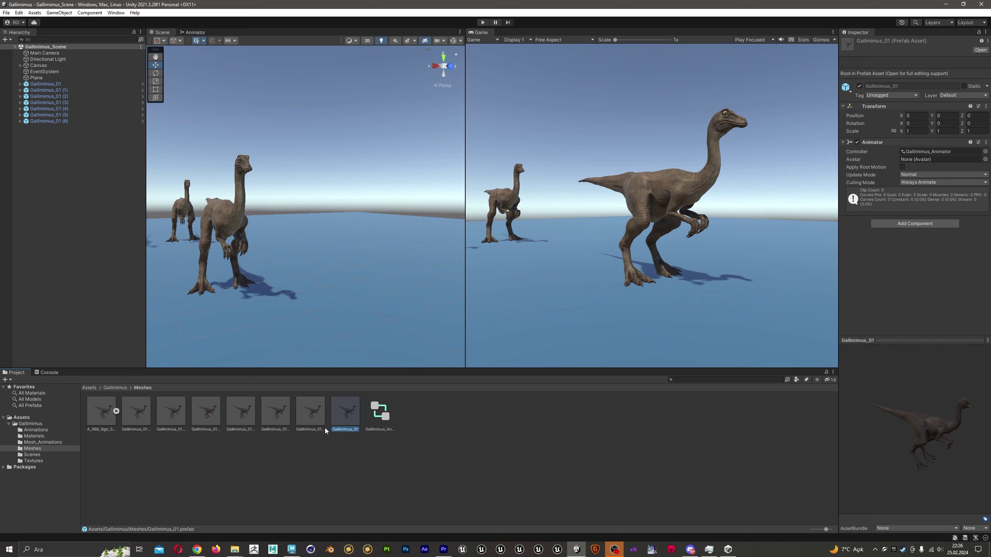
{"action": "left_click", "coordinate": [366, 420]}
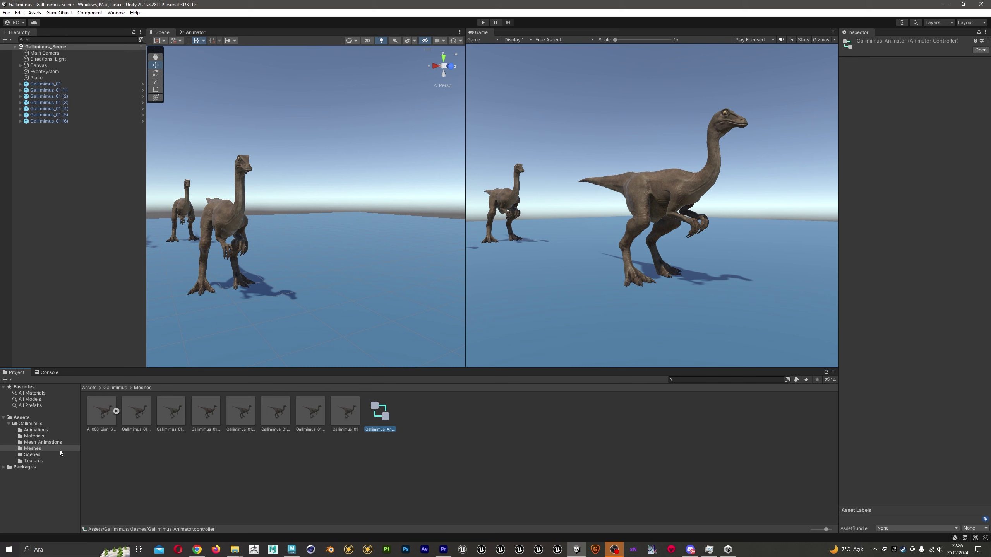
Step: In the Textures folder, inspect the ambient occlusion maps plus Body_01_Albedo and Body_01_Normal
{"action": "left_click", "coordinate": [45, 455]}
{"action": "left_click", "coordinate": [42, 462]}
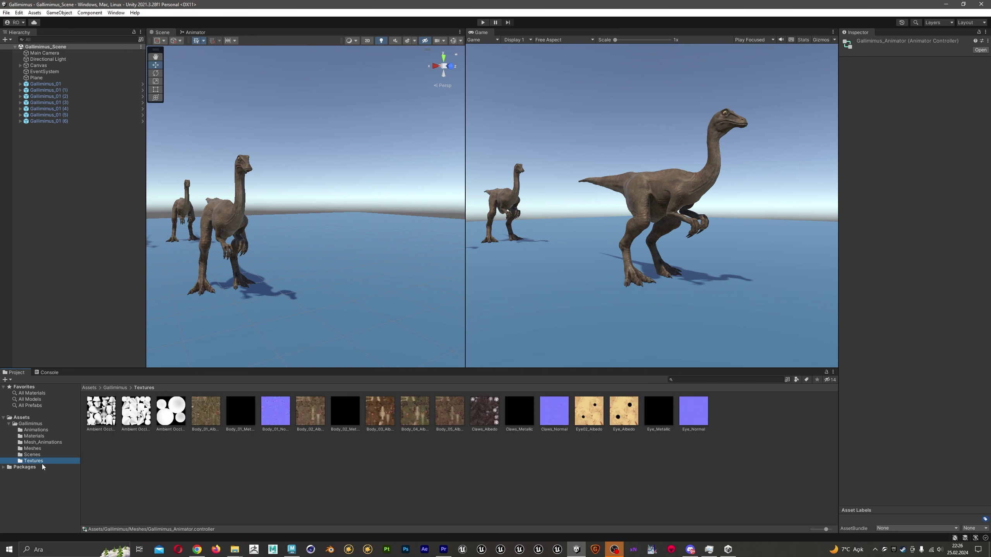
{"action": "scroll", "coordinate": [139, 420], "scroll_direction": "up", "scroll_amount": 2, "text": "ctrl"}
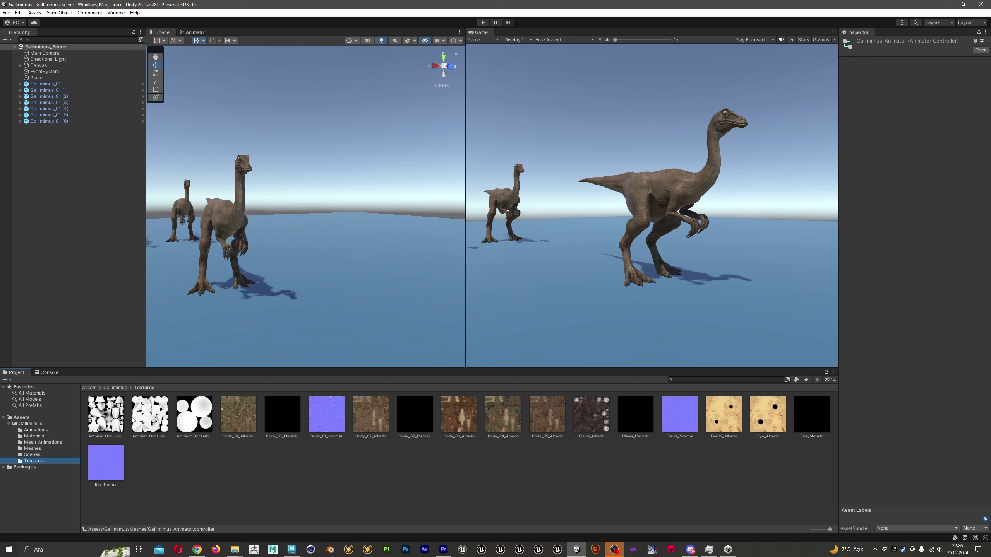
{"action": "left_click", "coordinate": [115, 418]}
{"action": "left_click", "coordinate": [132, 418]}
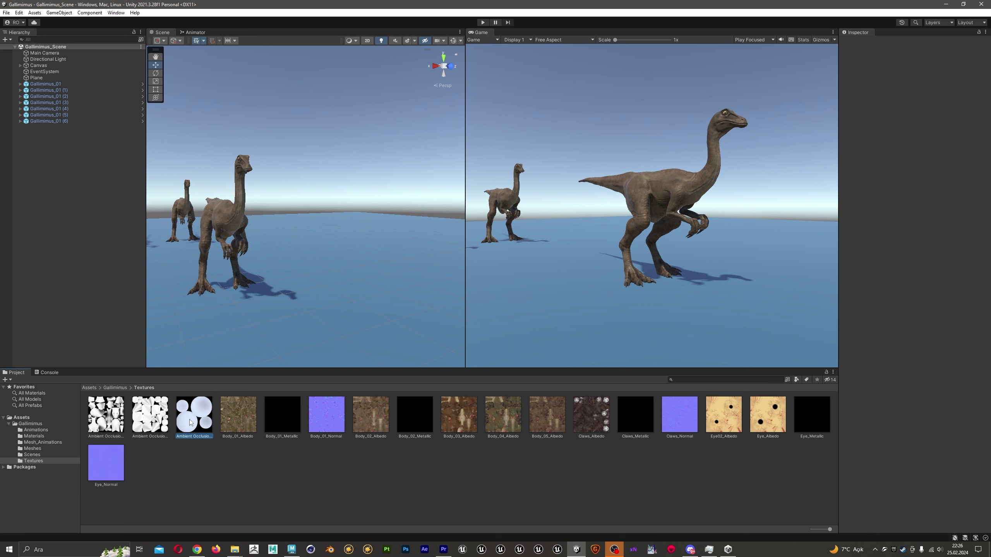
{"action": "left_click", "coordinate": [260, 419]}
{"action": "left_click", "coordinate": [242, 417]}
{"action": "left_click", "coordinate": [316, 406]}
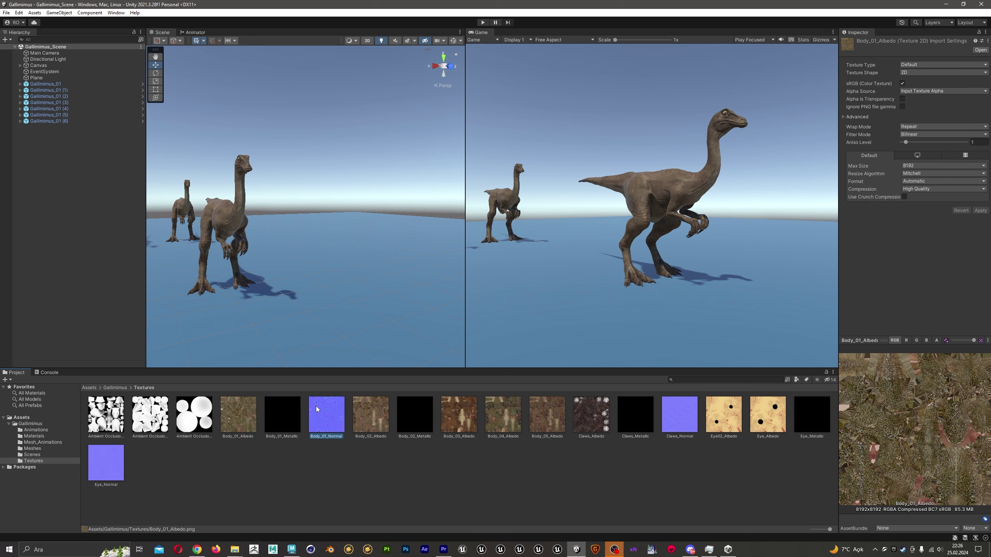
Step: Review the Claws and Eye albedo, normal and metallic maps, plus Body_05 and Body_04 albedo
{"action": "left_click", "coordinate": [597, 426]}
{"action": "left_click", "coordinate": [674, 419]}
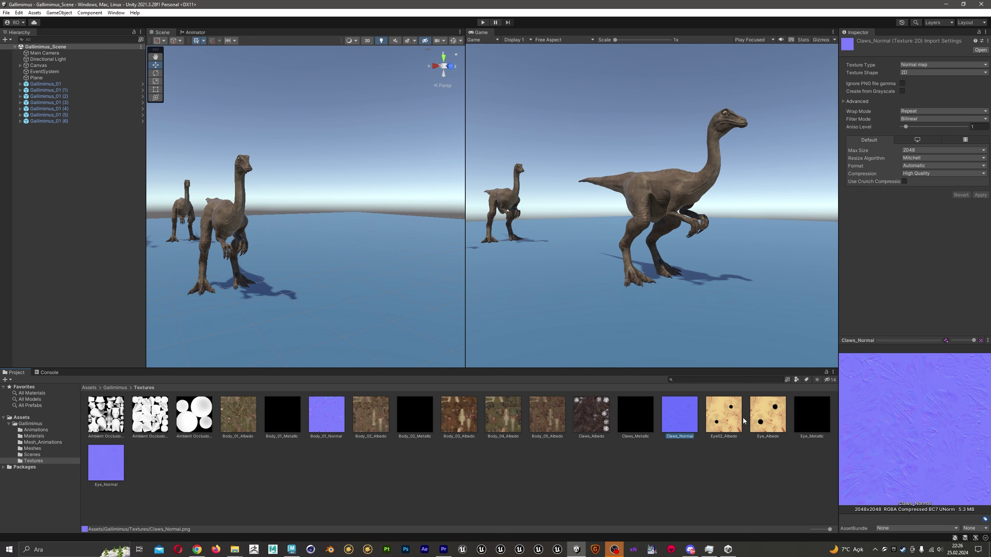
{"action": "left_click", "coordinate": [748, 418]}
{"action": "left_click", "coordinate": [724, 418]}
{"action": "left_click", "coordinate": [768, 418]}
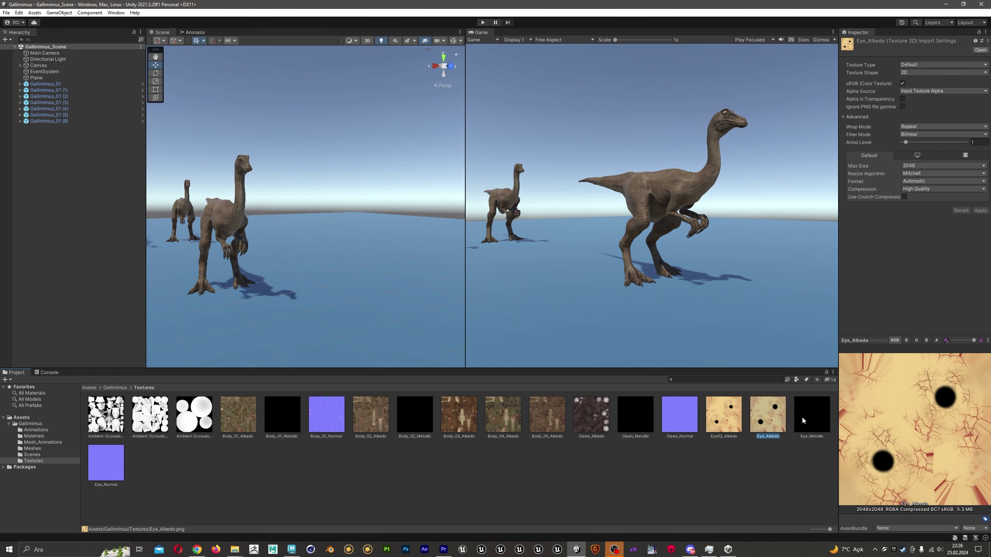
{"action": "left_click", "coordinate": [803, 416]}
{"action": "left_click", "coordinate": [590, 418]}
{"action": "left_click", "coordinate": [546, 416]}
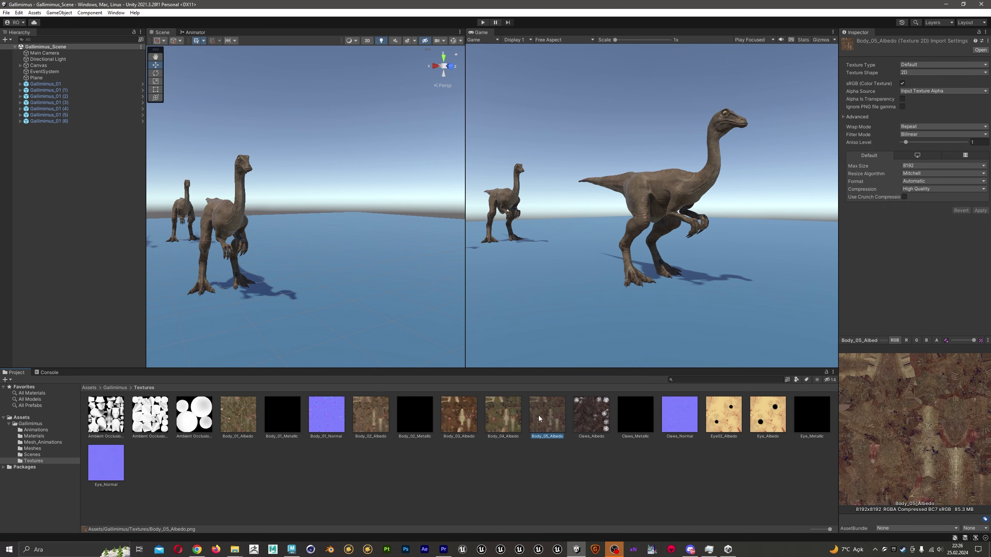
{"action": "left_click", "coordinate": [499, 416]}
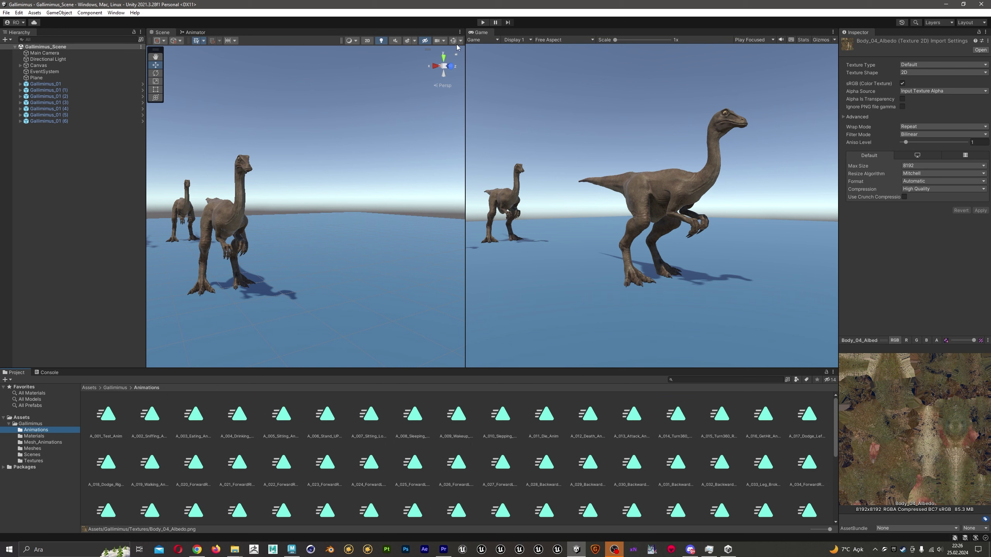
Step: Select the A_001_Test_Anim state in the Animator, then start Play mode and orbit the herd
{"action": "left_click", "coordinate": [195, 32]}
{"action": "left_click", "coordinate": [321, 174]}
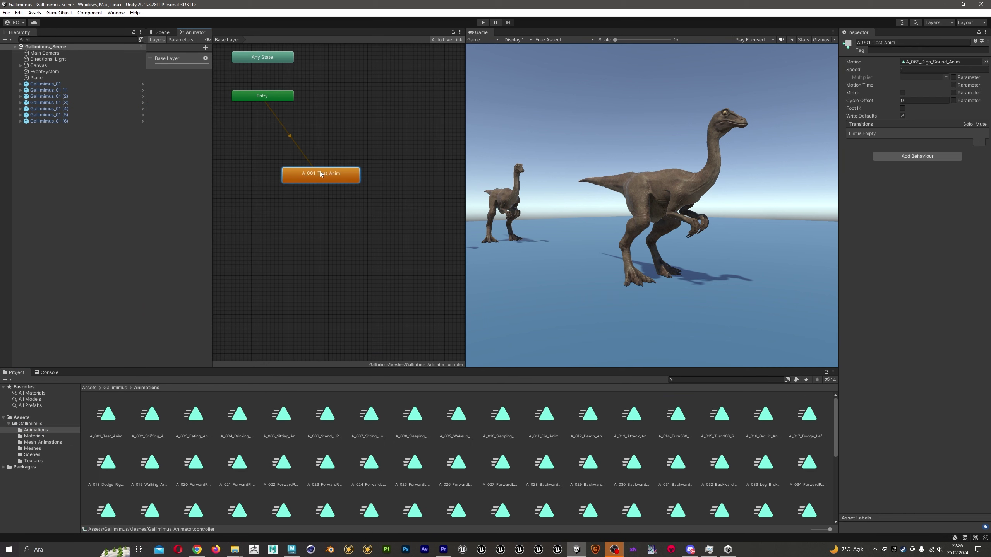
{"action": "left_click", "coordinate": [171, 33]}
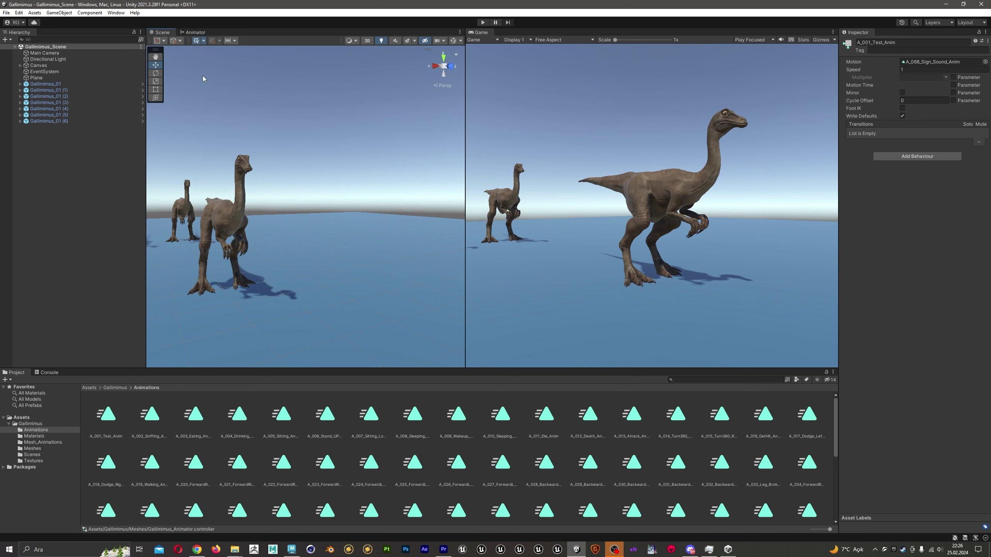
{"action": "left_click", "coordinate": [482, 23]}
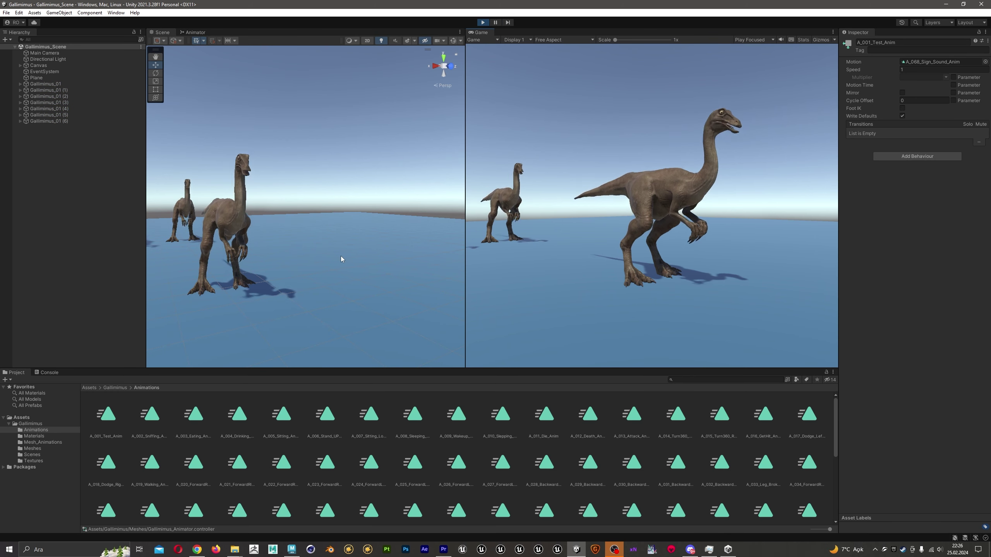
{"action": "right_click_drag", "start_coordinate": [339, 254], "coordinate": [349, 240]}
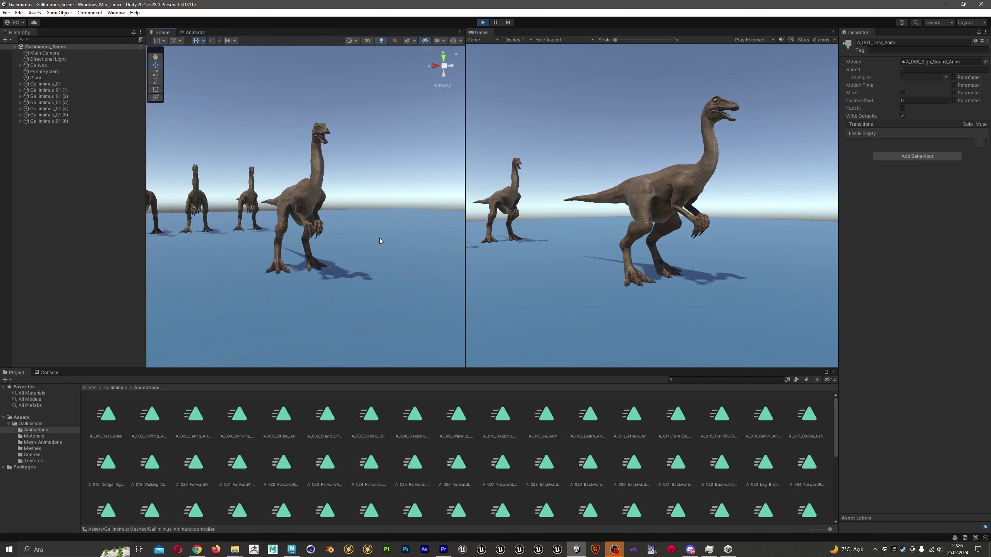
Step: Assign A_001_Test_Anim as the state's motion, then step through the sniffing, eating and drinking clips
{"action": "left_click", "coordinate": [984, 61]}
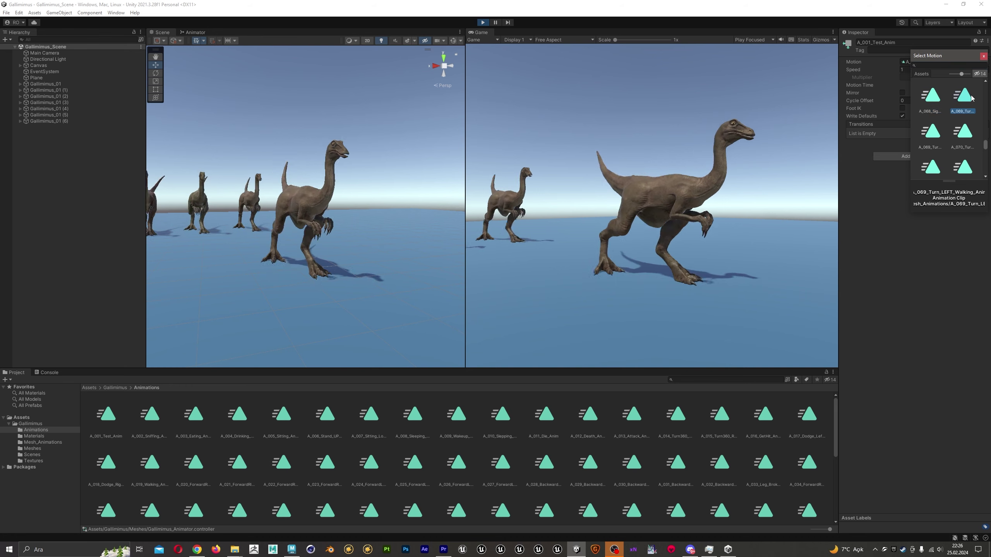
{"action": "scroll", "coordinate": [967, 114], "scroll_direction": "up", "scroll_amount": 10}
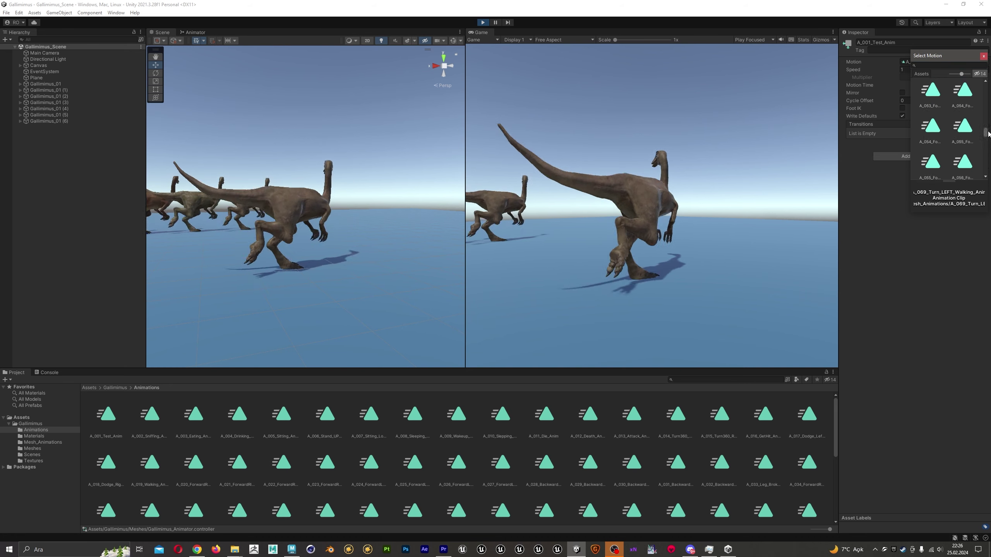
{"action": "left_click", "coordinate": [969, 98]}
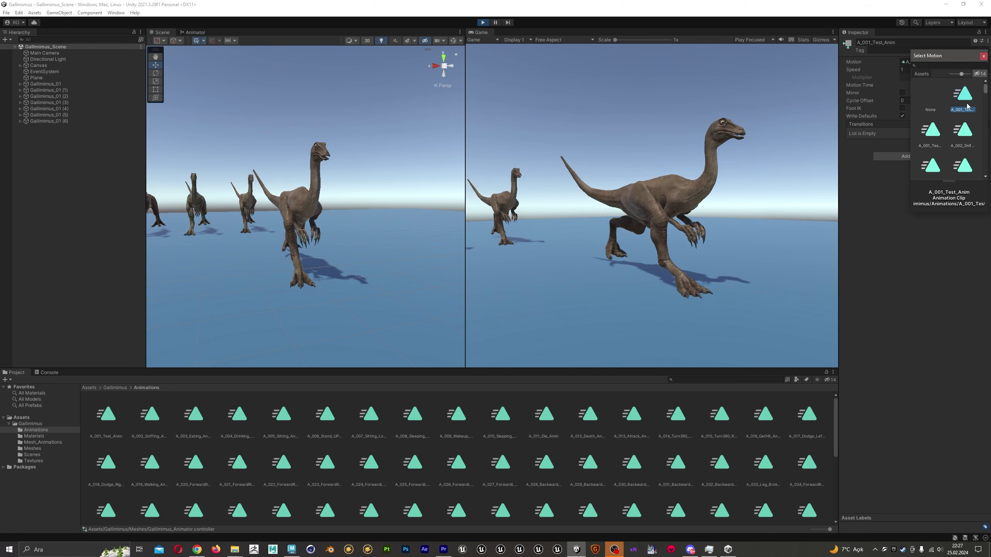
{"action": "key", "text": "Down"}
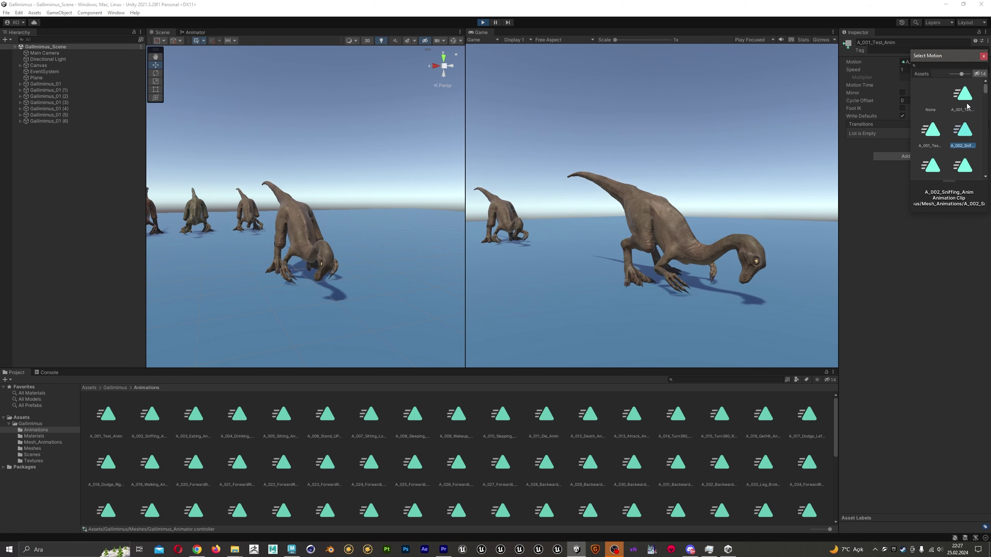
{"action": "key", "text": "Down"}
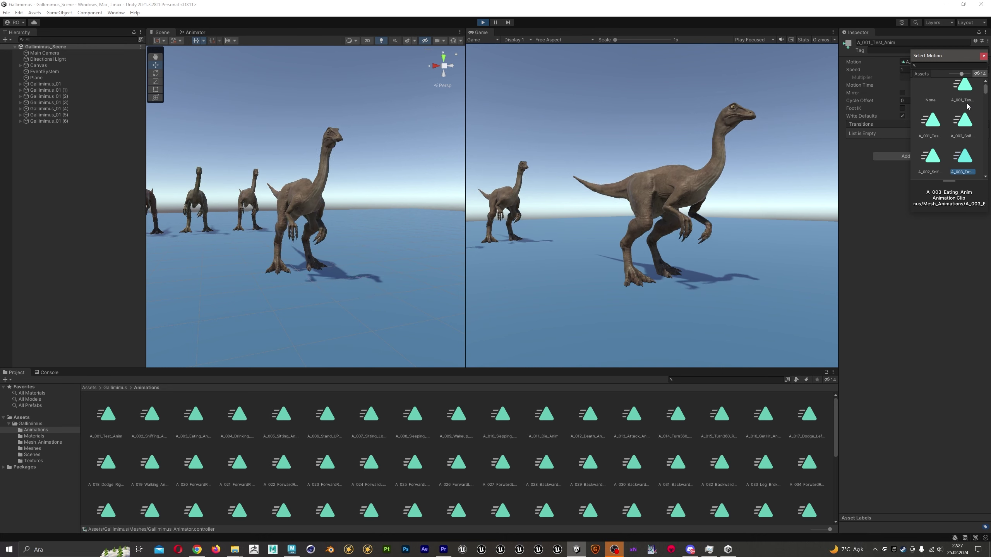
{"action": "key", "text": "Down"}
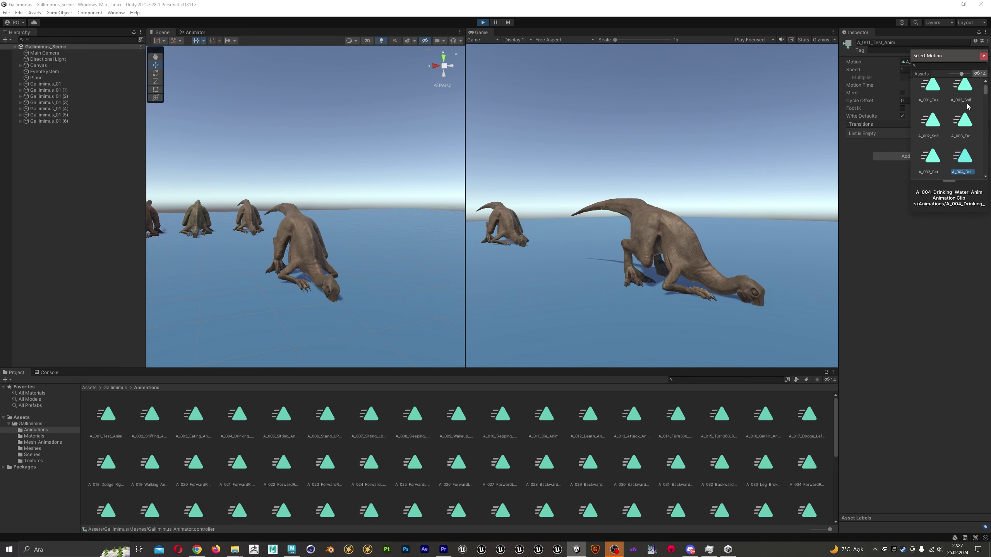
Step: Step through the sitting, stand-up, sleeping, wake-up, die and death clips to A_013_Attack_Anim
{"action": "key", "text": "Down"}
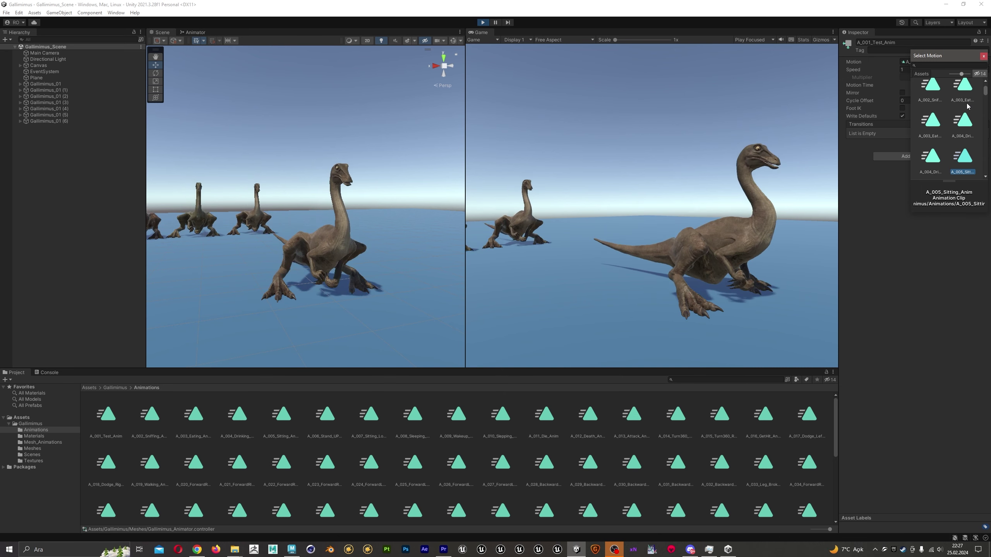
{"action": "key", "text": "Down"}
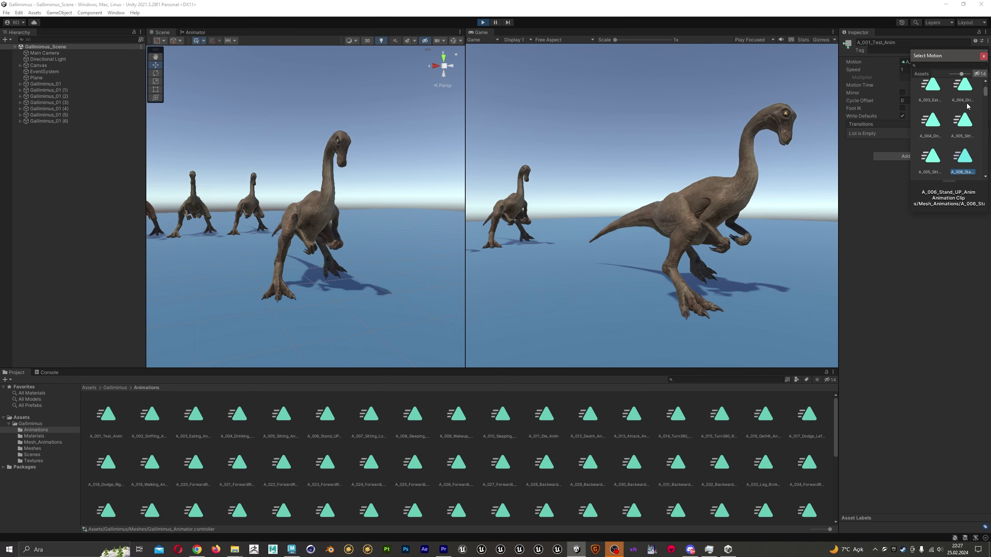
{"action": "key", "text": "Down"}
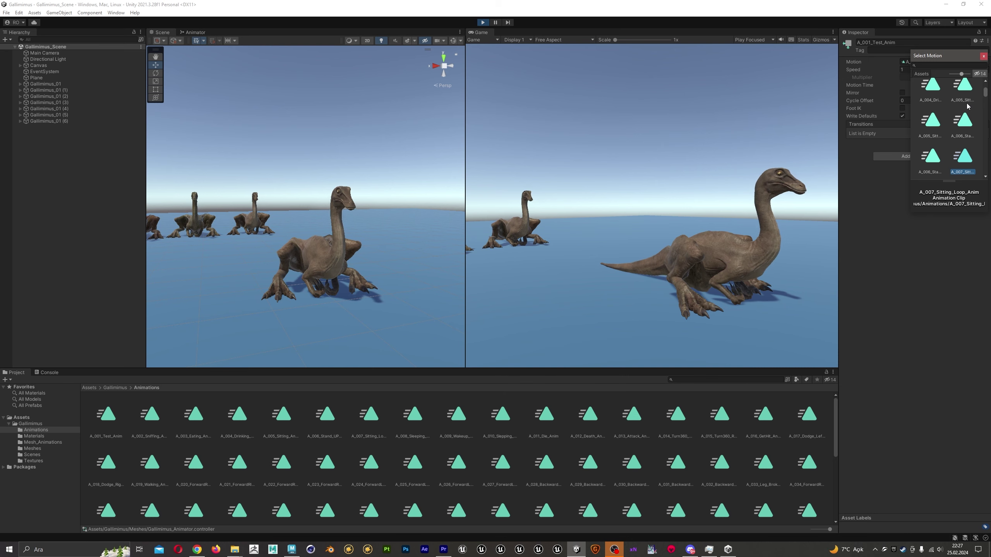
{"action": "key", "text": "Down"}
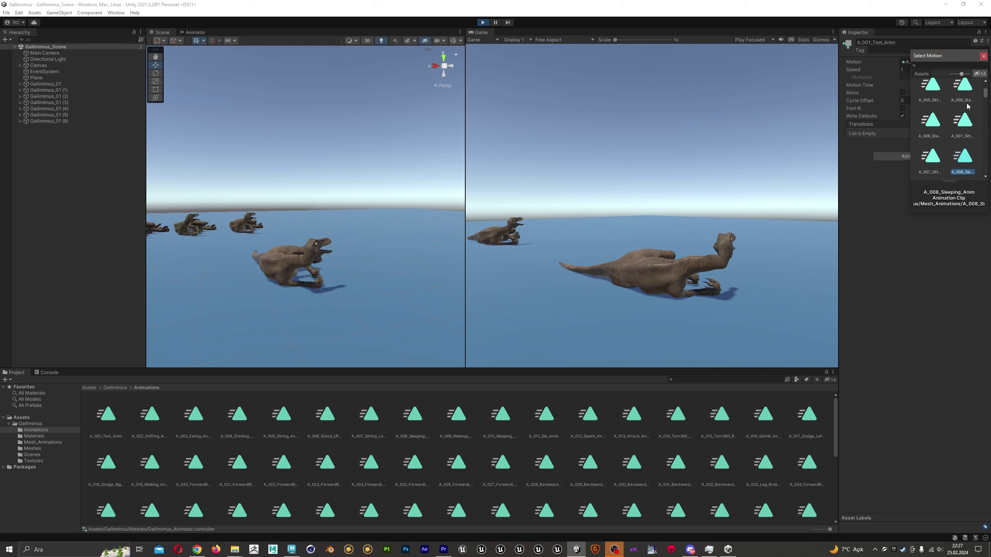
{"action": "key", "text": "Down"}
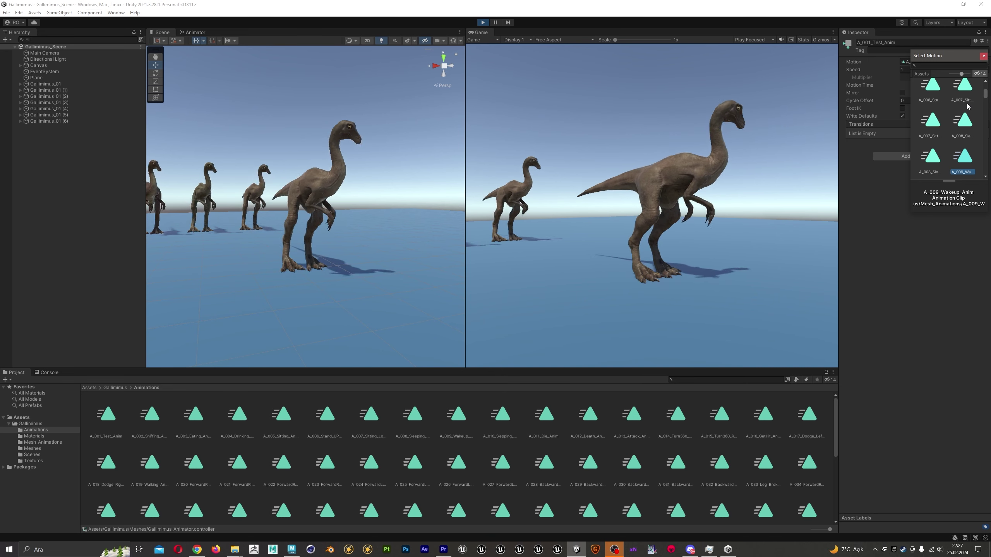
{"action": "key", "text": "Down"}
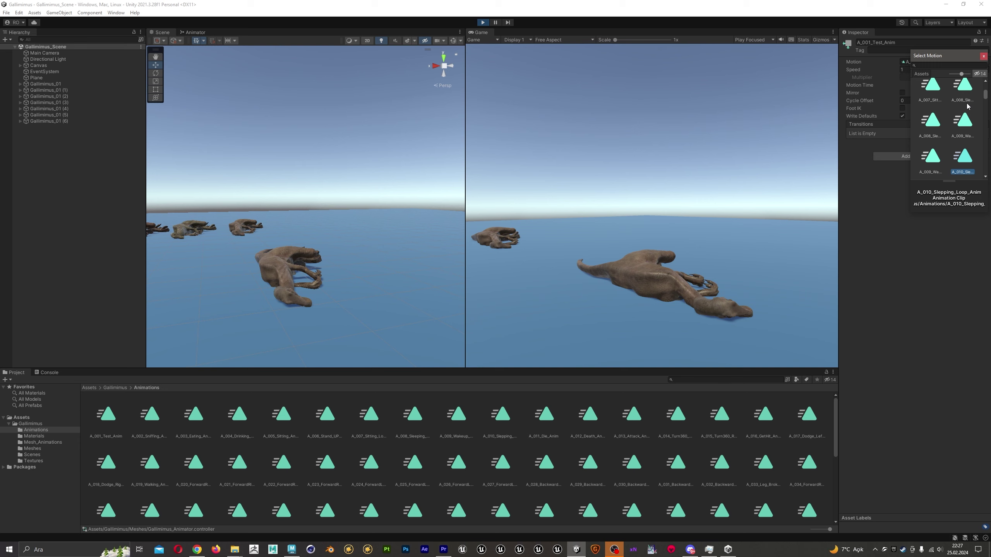
{"action": "key", "text": "Down"}
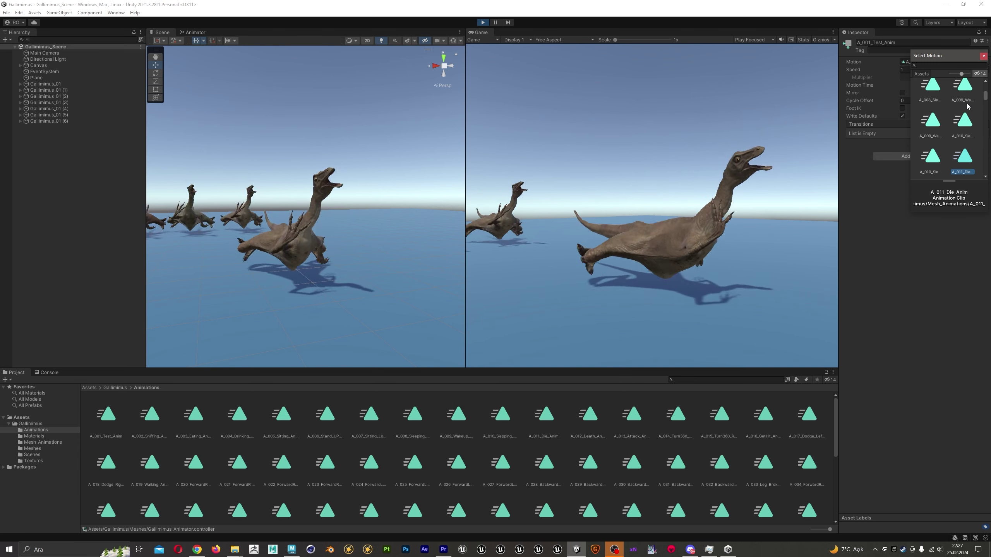
{"action": "key", "text": "Down"}
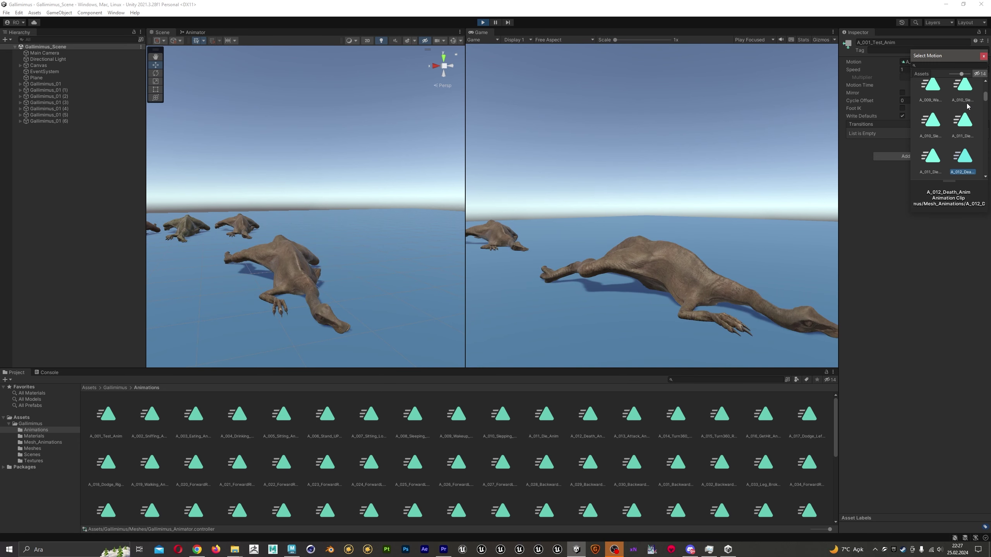
{"action": "key", "text": "Down"}
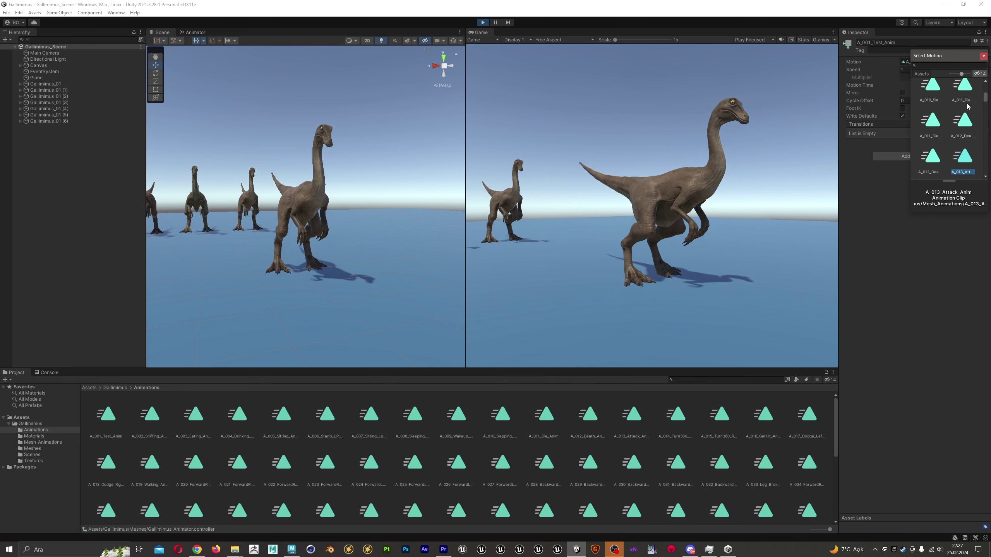
Step: Preview clips A_014 to A_038: turns, get-hit, dodge, directional walking and broken-leg walking
{"action": "key", "text": "Down"}
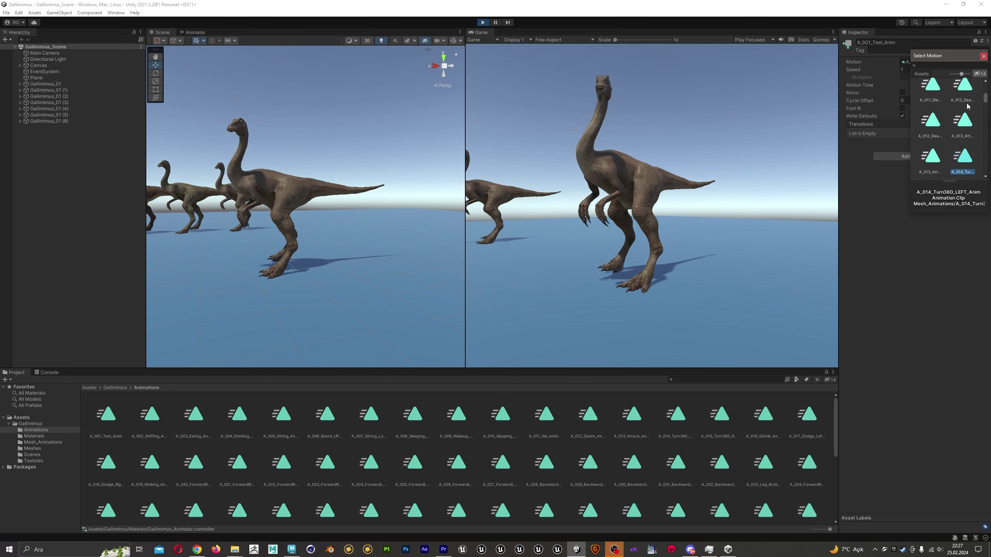
{"action": "key", "text": "Down"}
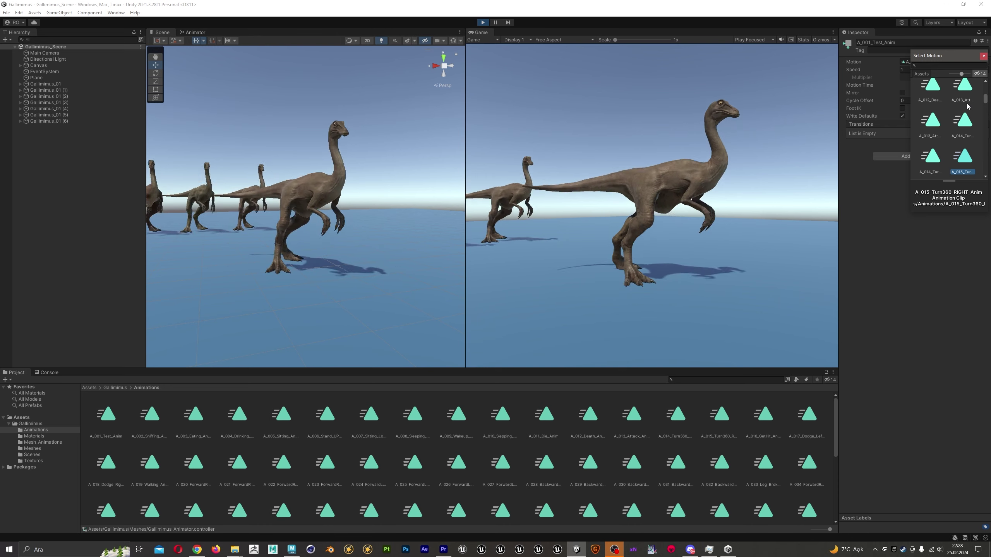
{"action": "key", "text": "Down"}
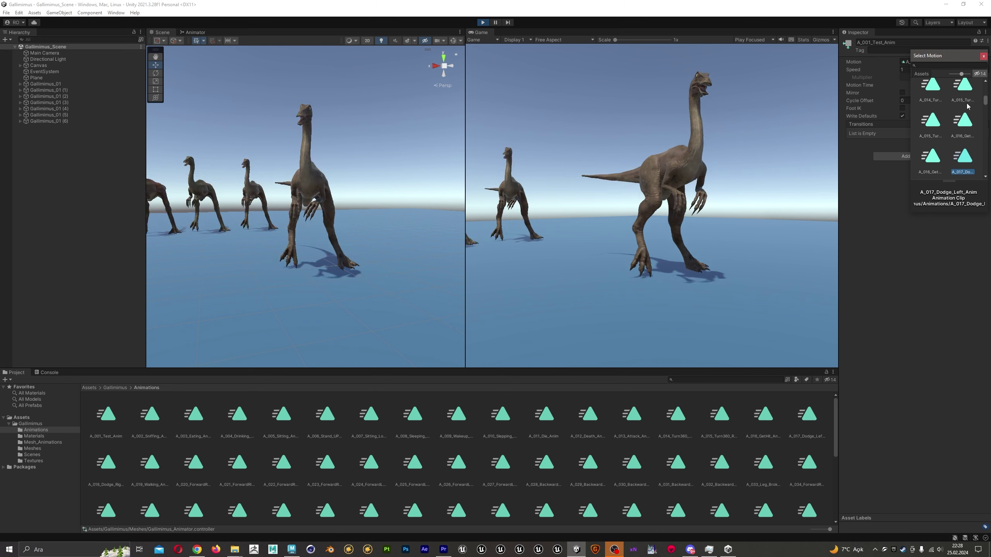
{"action": "key", "text": "Down"}
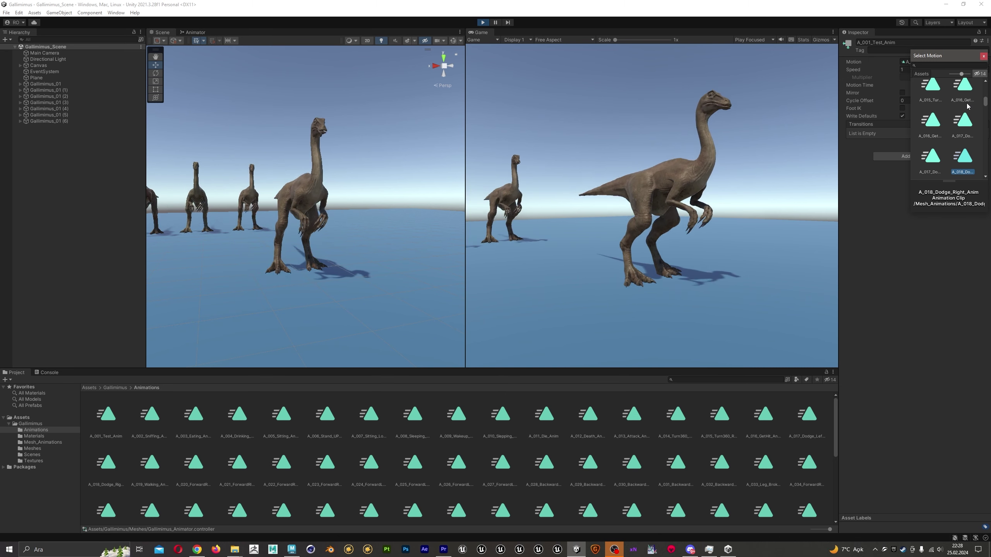
{"action": "key", "text": "Down"}
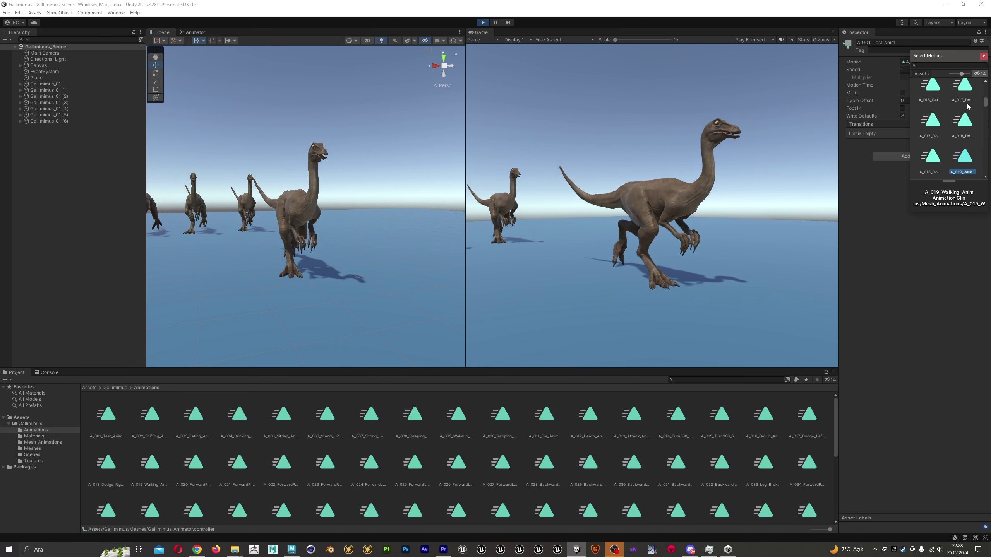
{"action": "key", "text": "Down"}
{"action": "key", "text": "Down"}
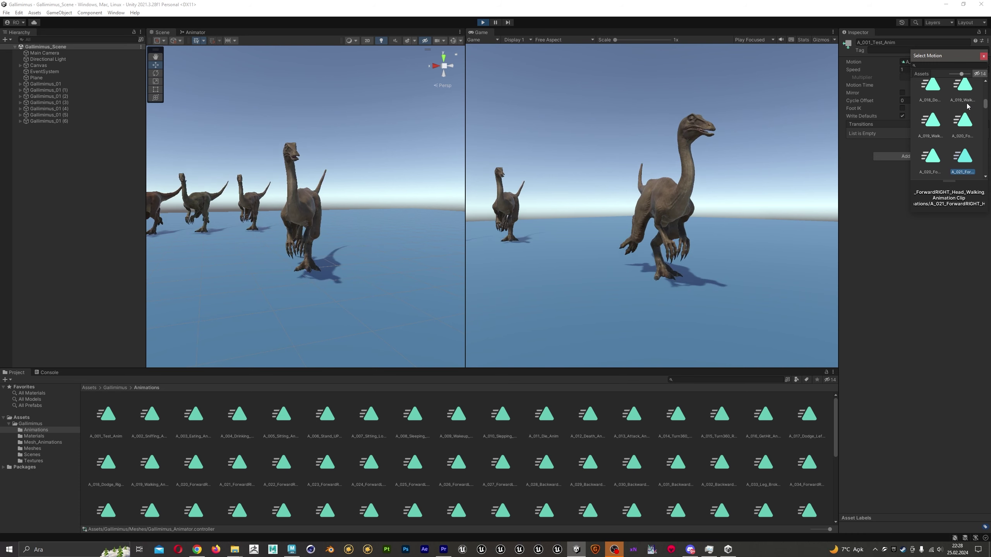
{"action": "key", "text": "Down"}
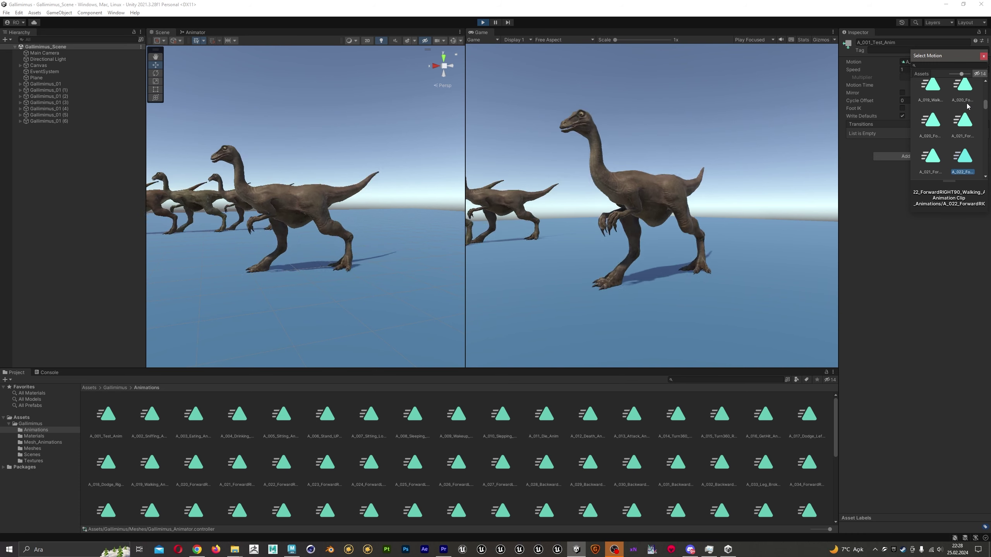
{"action": "key", "text": "Down"}
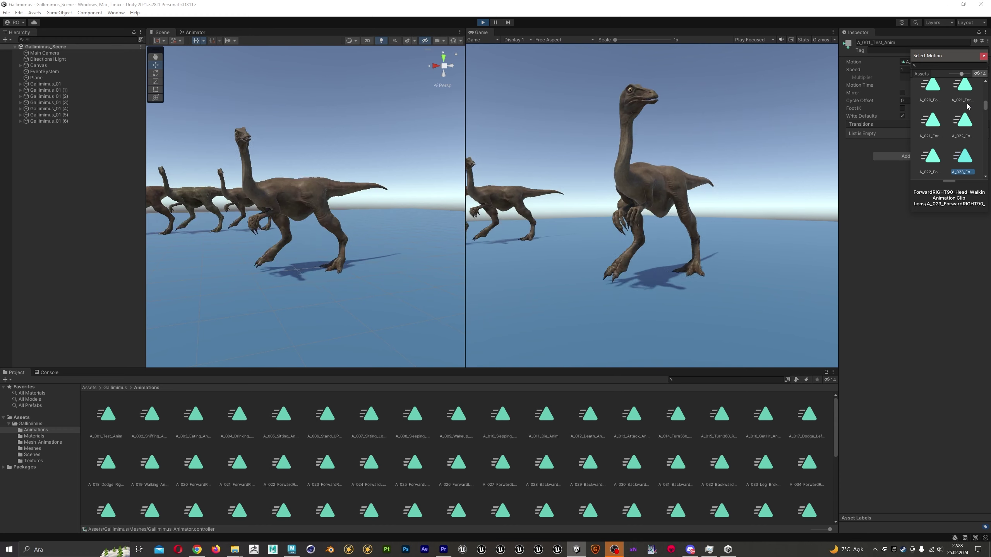
{"action": "key", "text": "Down"}
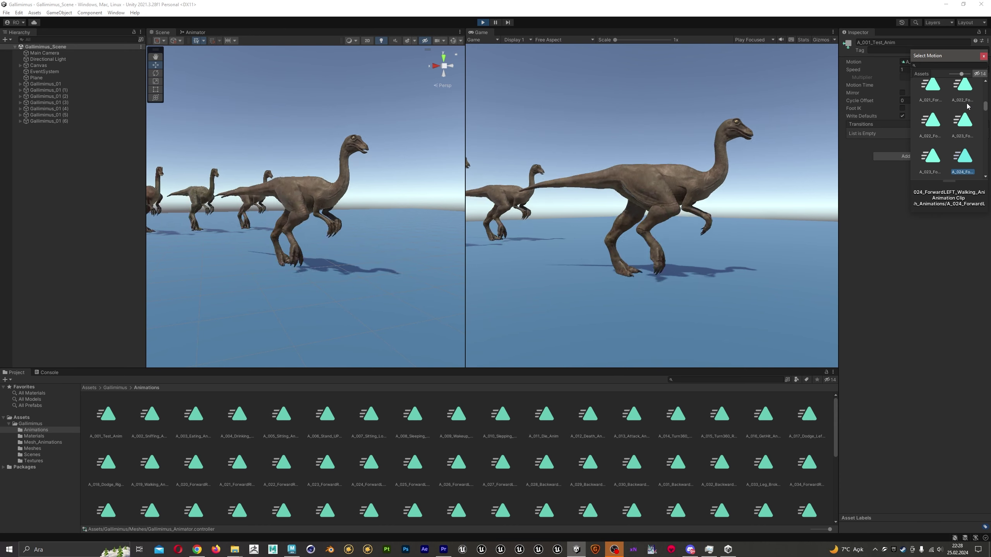
{"action": "key", "text": "Down"}
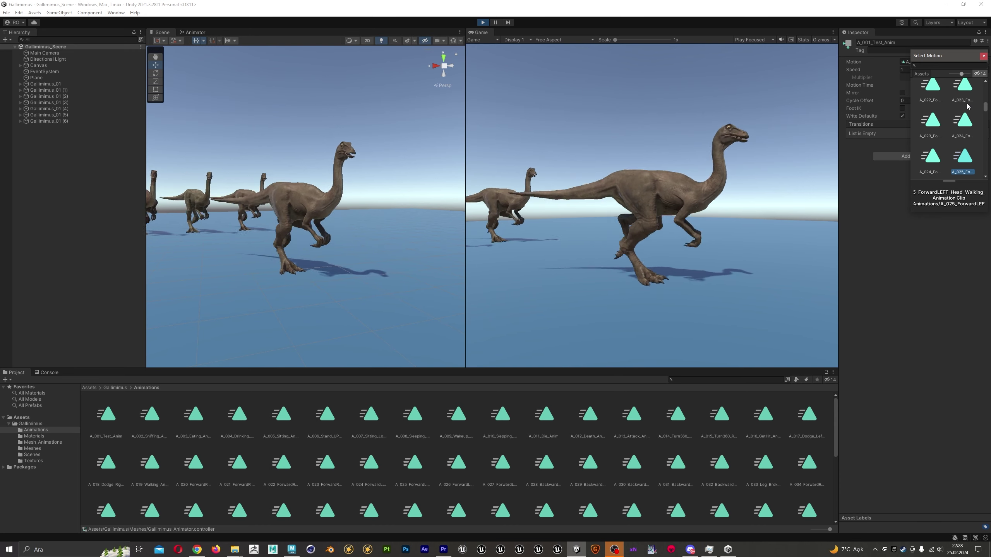
{"action": "key", "text": "Down"}
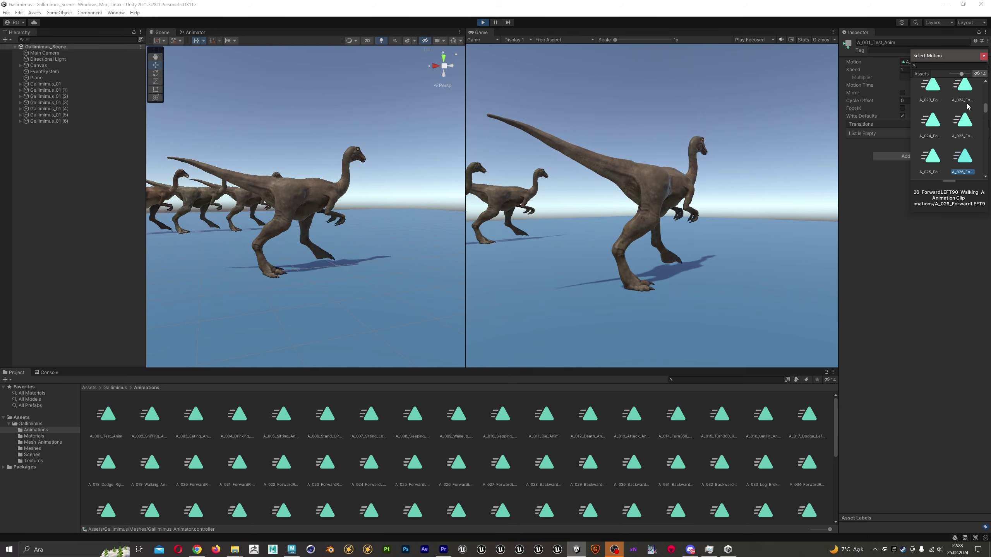
{"action": "key", "text": "Down"}
{"action": "key", "text": "Down"}
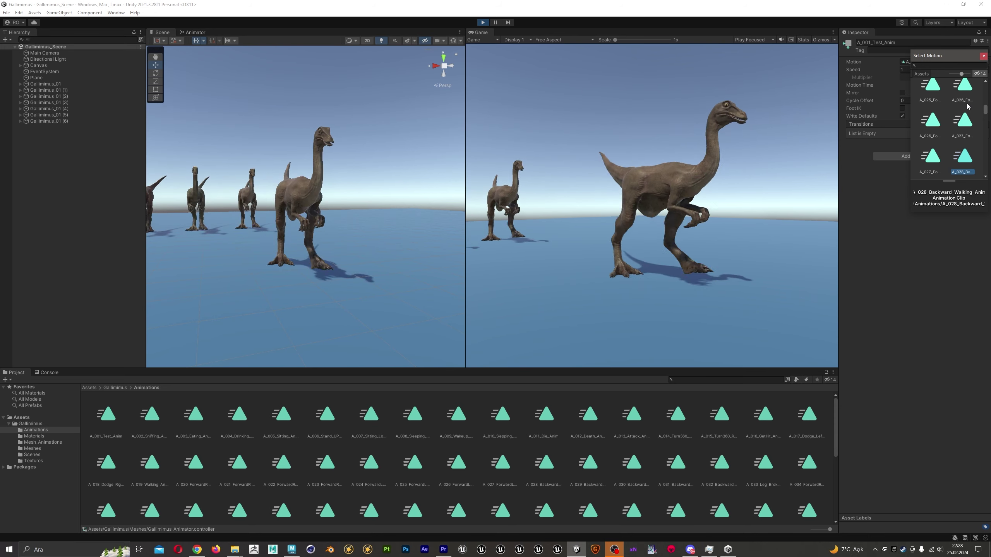
{"action": "key", "text": "Down"}
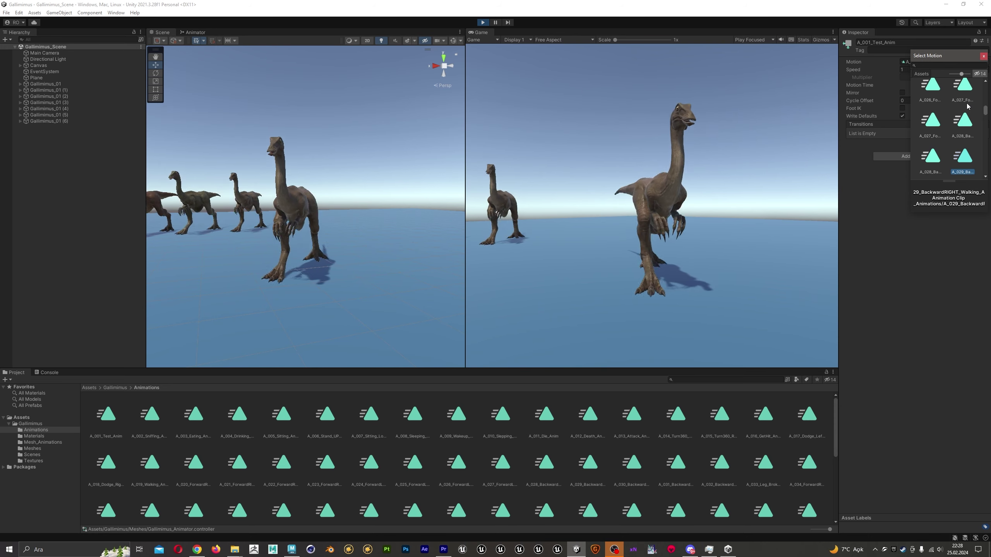
{"action": "key", "text": "Down"}
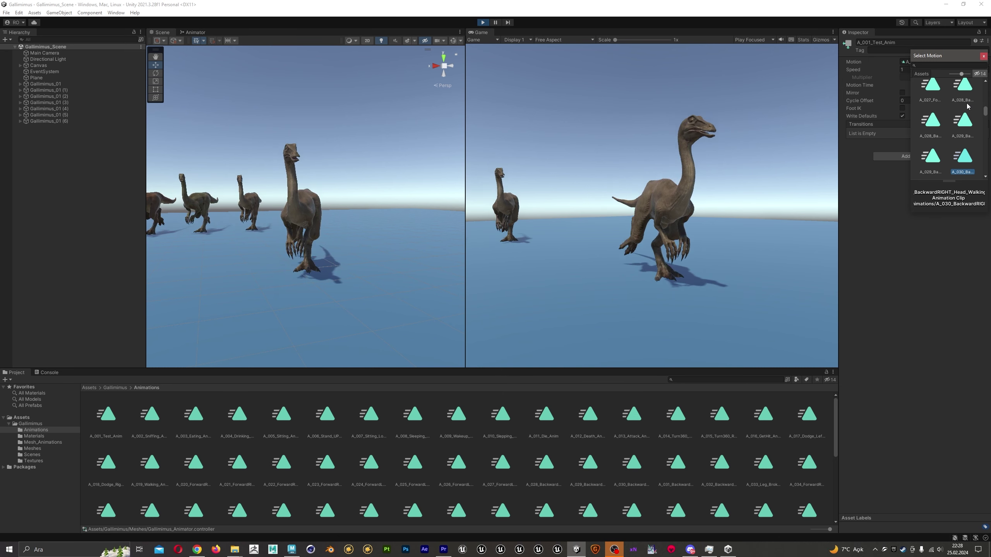
{"action": "key", "text": "Down"}
{"action": "key", "text": "Down"}
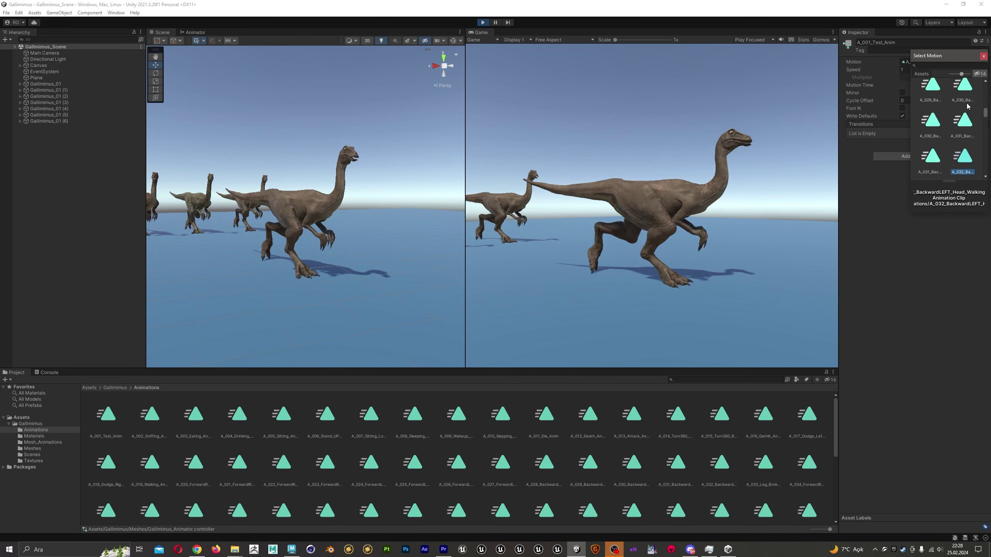
{"action": "key", "text": "Down"}
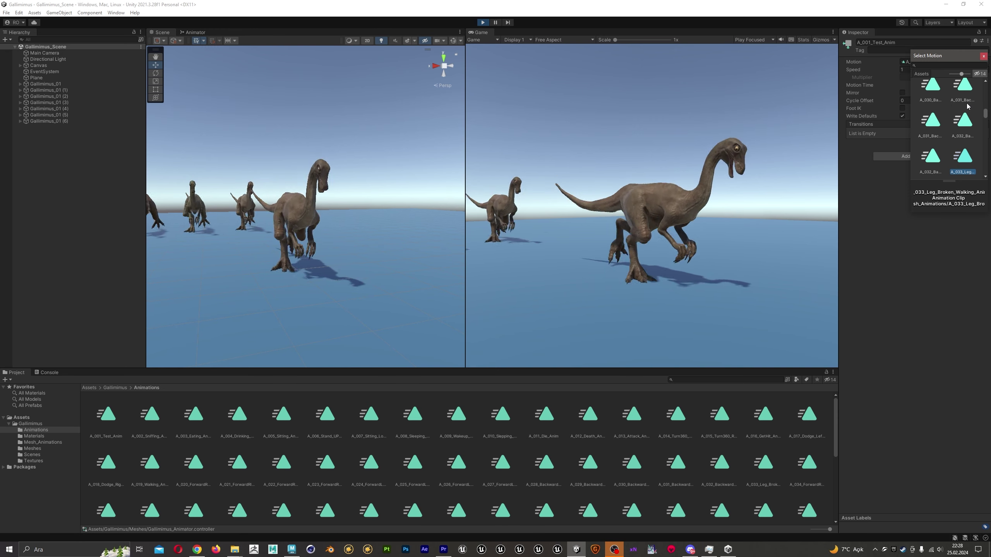
{"action": "key", "text": "Down"}
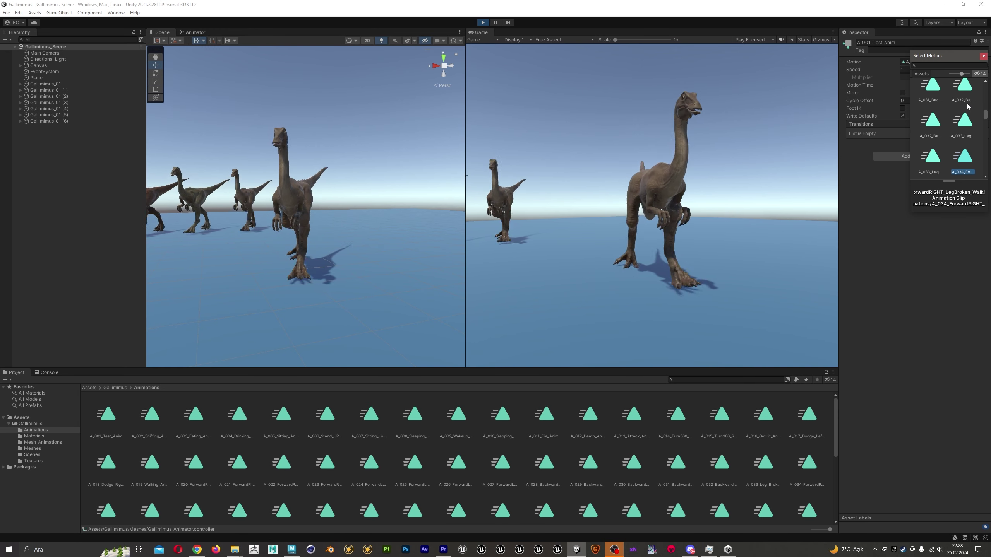
{"action": "key", "text": "Down"}
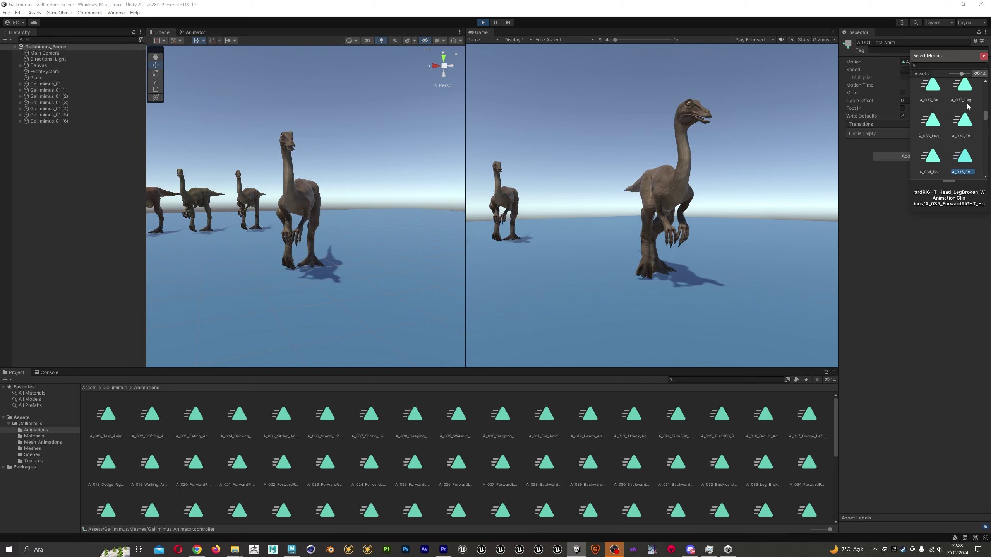
{"action": "key", "text": "Down"}
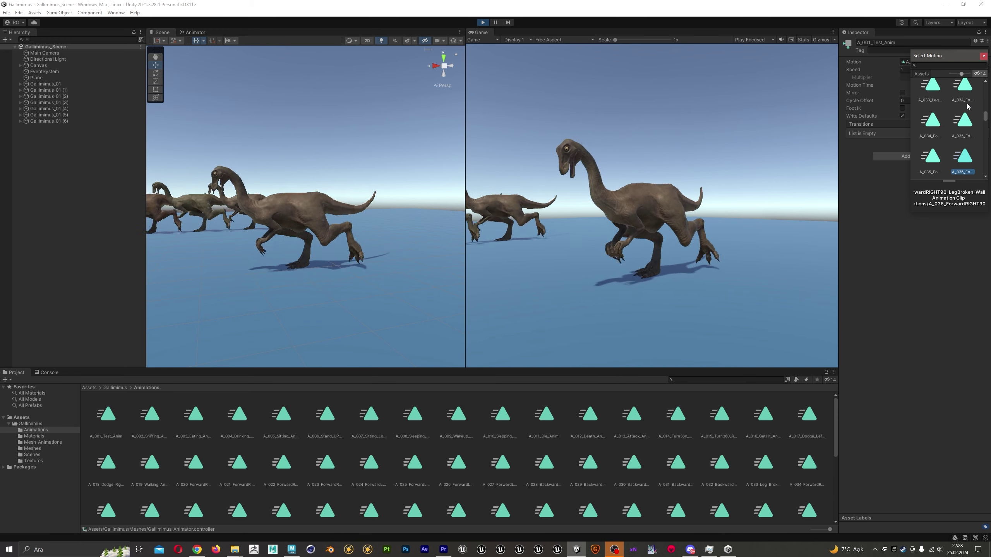
{"action": "key", "text": "Down"}
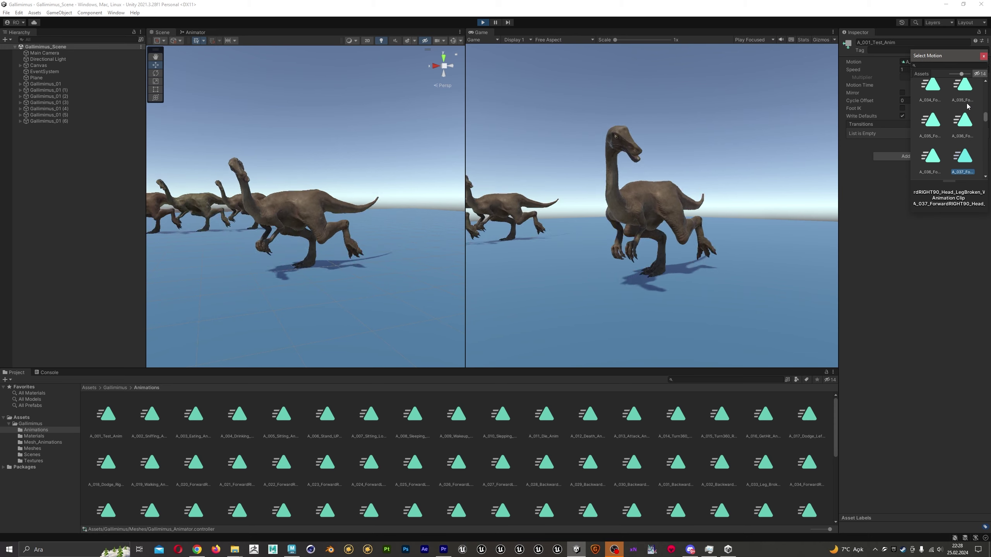
{"action": "key", "text": "Down"}
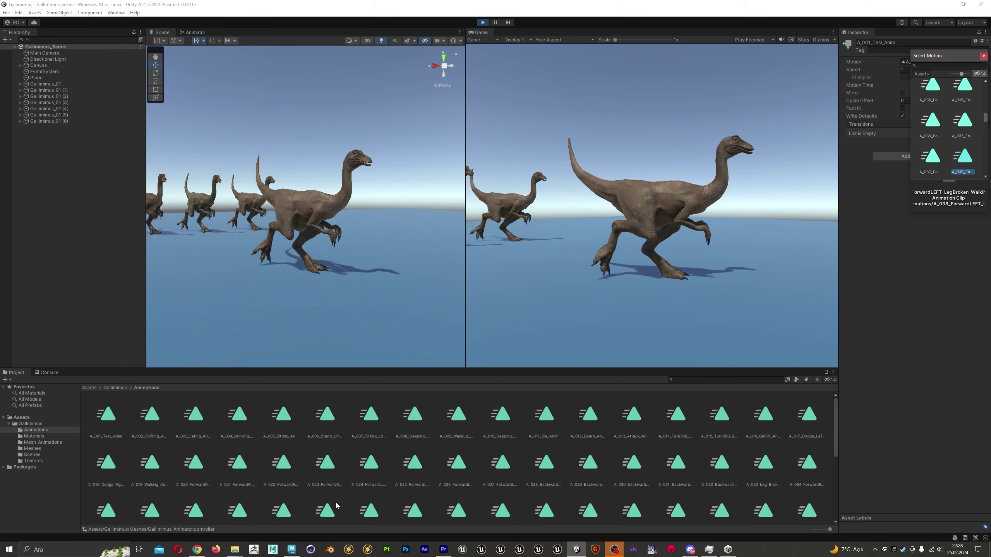
Step: Inspect the MI_Body_02_Inst material, then reopen the A_001_Test_Anim state's Motion picker
{"action": "left_click", "coordinate": [32, 438]}
{"action": "left_click", "coordinate": [188, 422]}
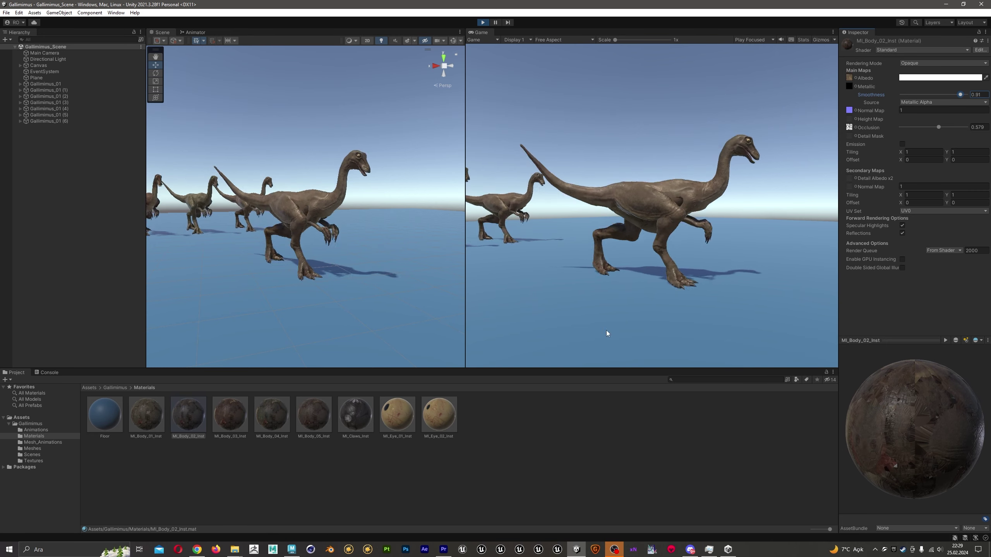
{"action": "left_click", "coordinate": [195, 33]}
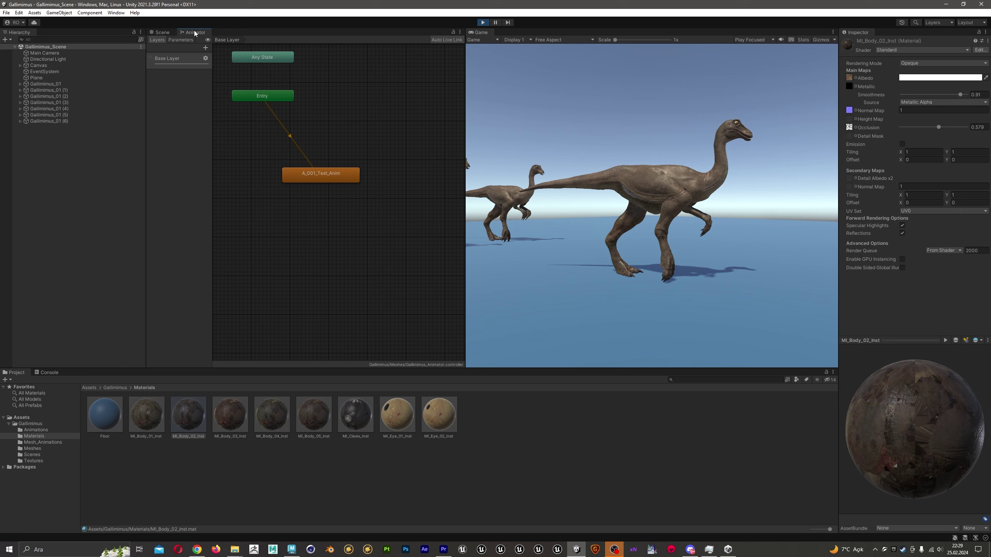
{"action": "left_click", "coordinate": [328, 174]}
{"action": "left_click", "coordinate": [162, 32]}
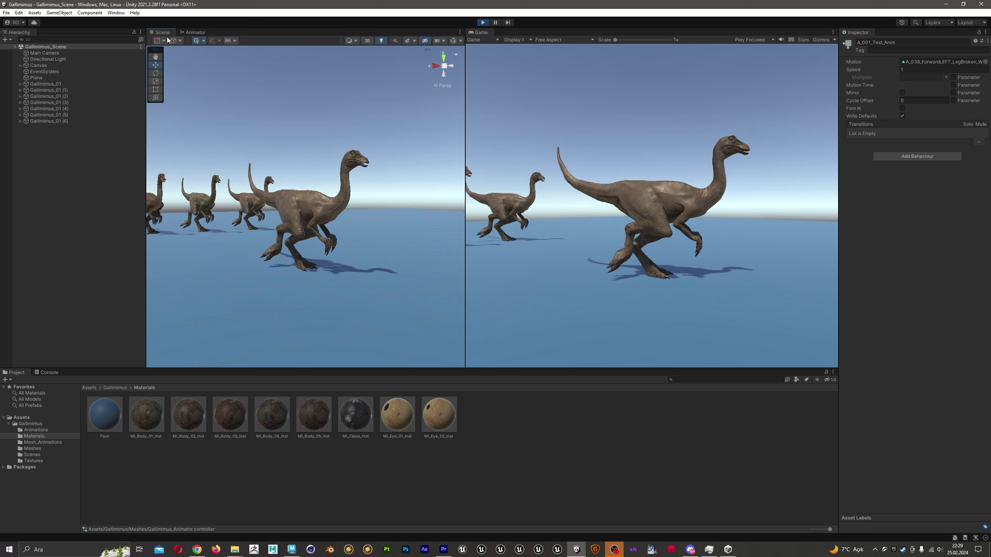
{"action": "left_click", "coordinate": [985, 62]}
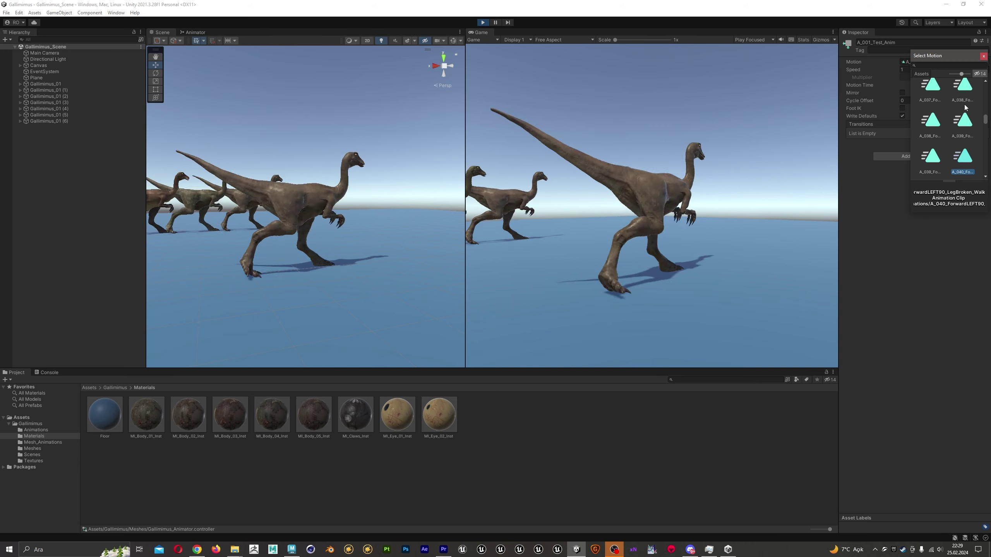
Step: Preview clips 040 to 049, including idle and jumping, ending on running clip A_050
{"action": "key", "text": "Down"}
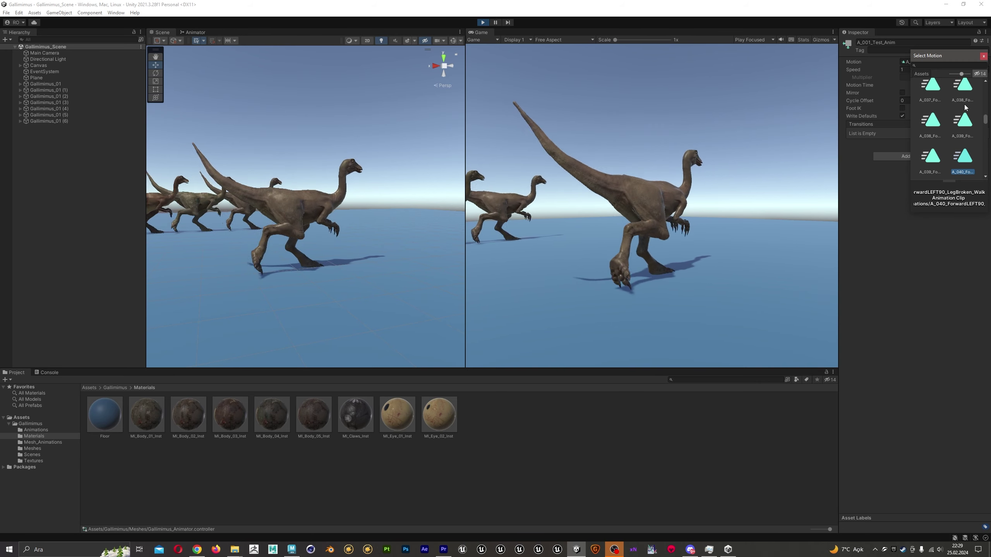
{"action": "key", "text": "Down"}
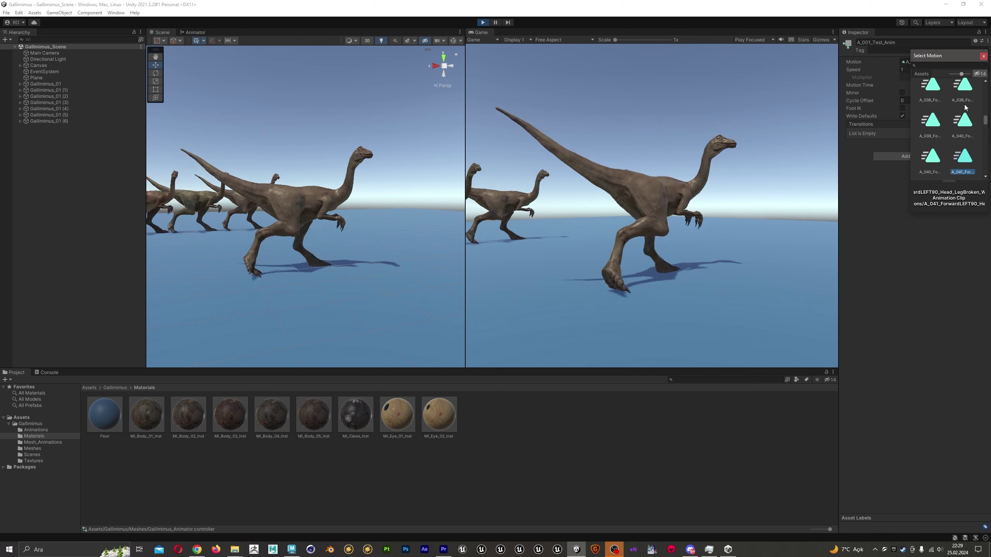
{"action": "key", "text": "Down"}
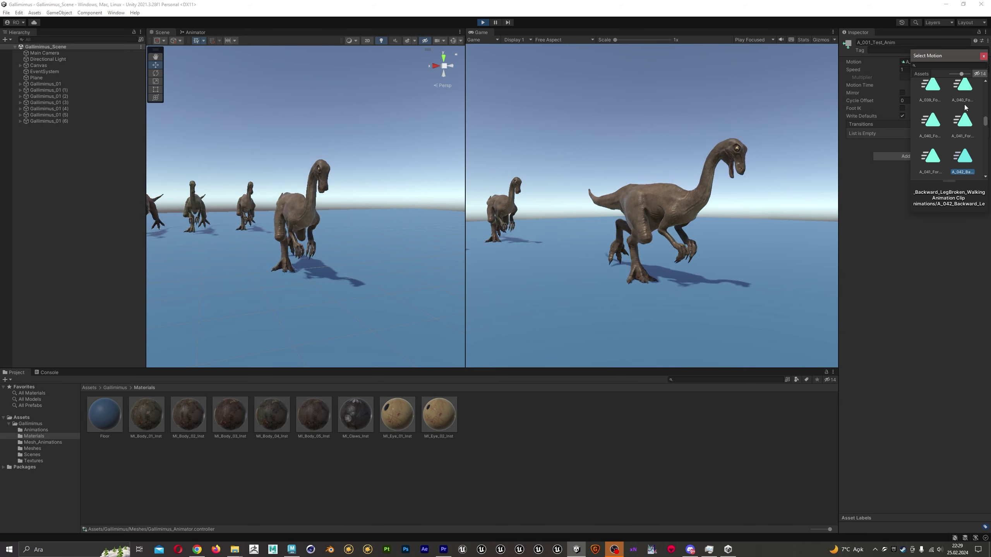
{"action": "key", "text": "Down"}
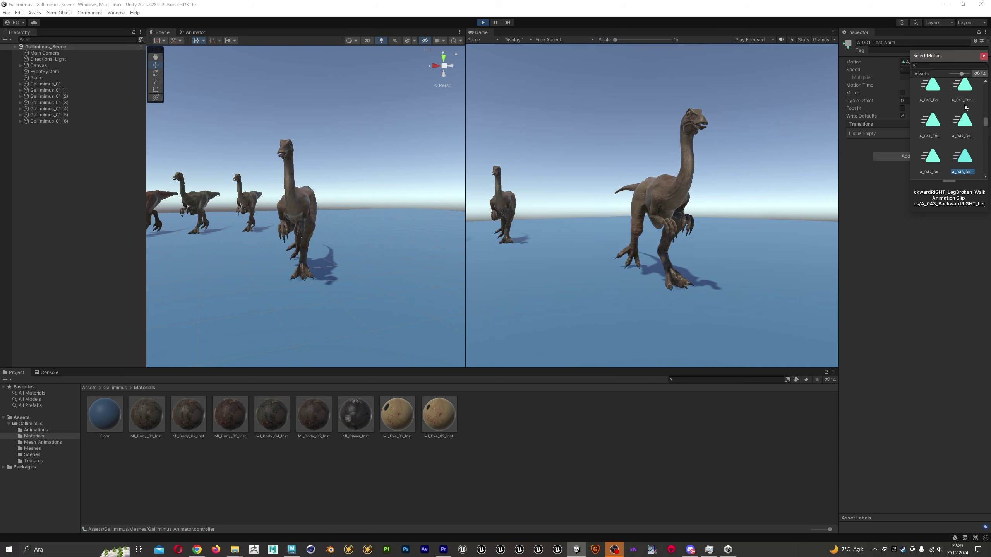
{"action": "key", "text": "Down"}
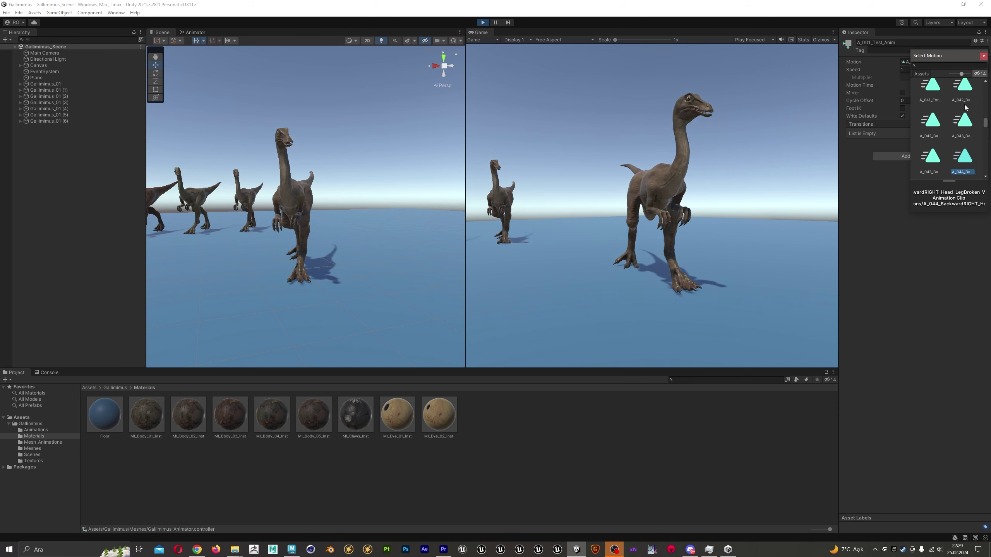
{"action": "key", "text": "Down"}
{"action": "key", "text": "Down"}
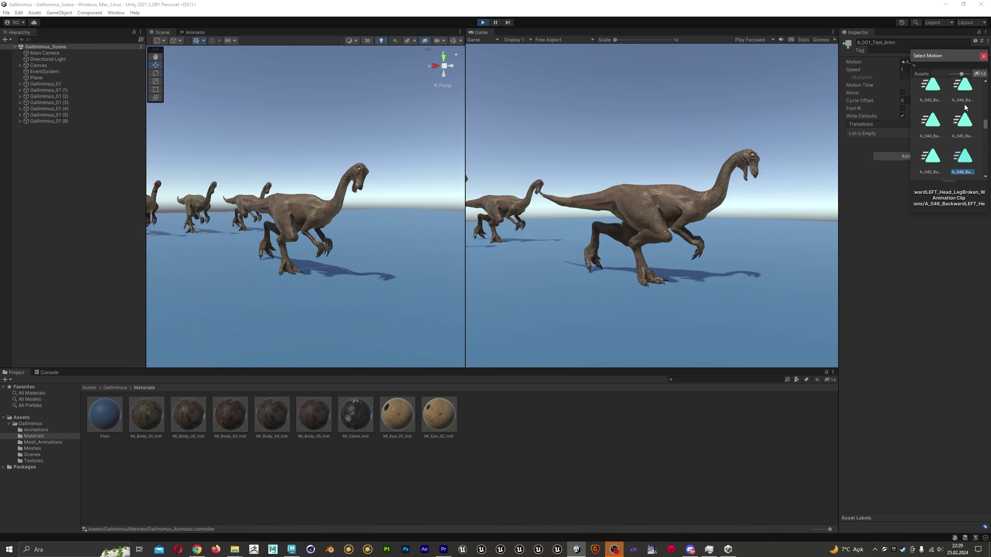
{"action": "key", "text": "Down"}
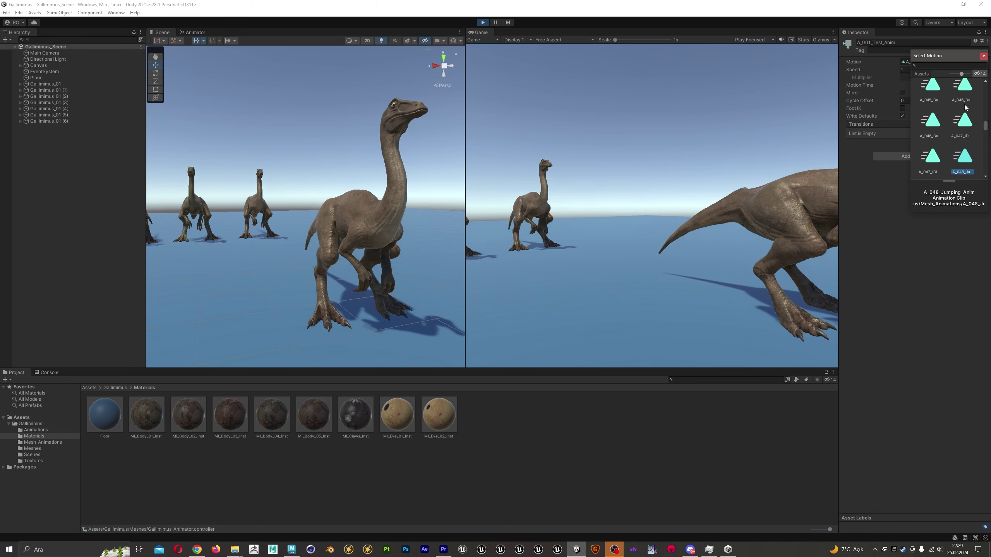
{"action": "key", "text": "Down"}
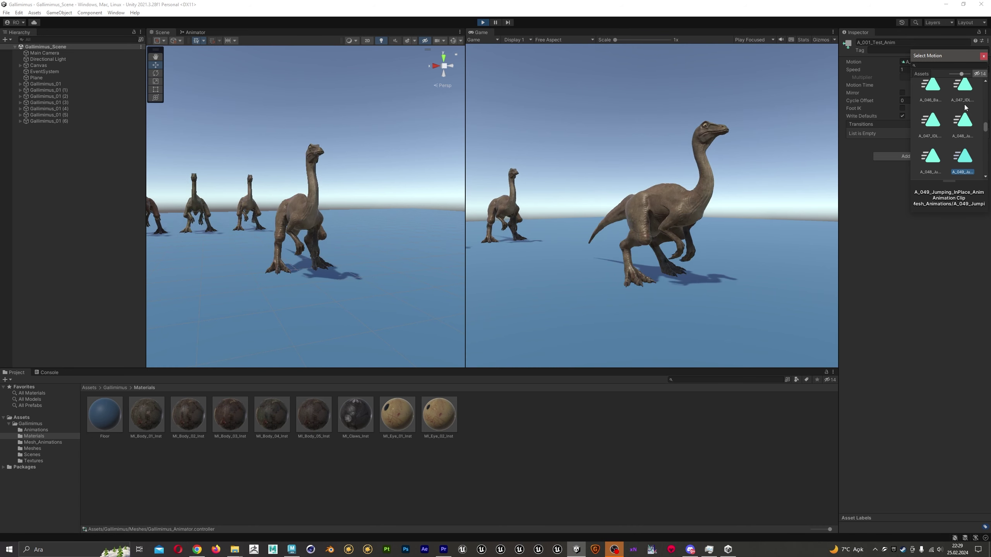
{"action": "key", "text": "Right"}
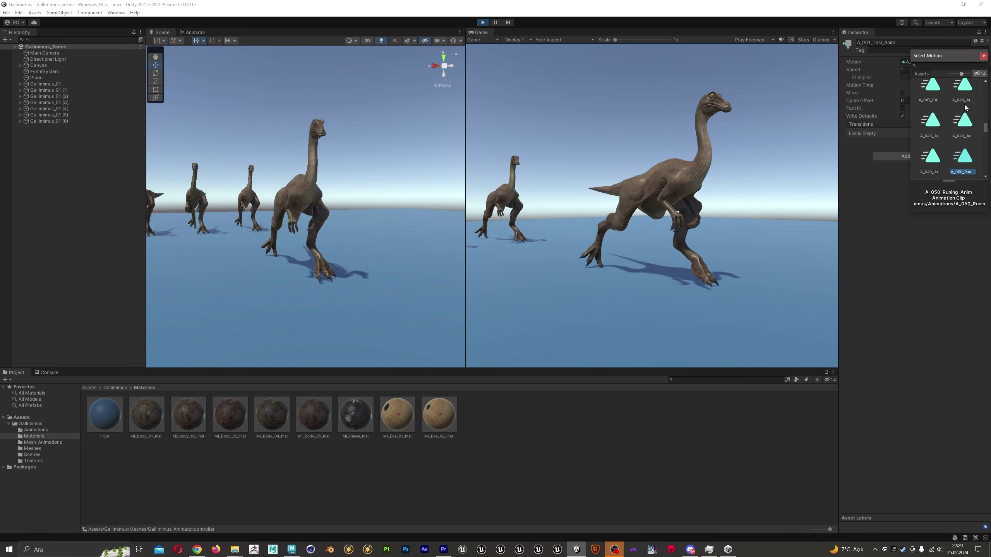
Step: Preview the running and sprinting clips 051 through 060 on the herd
{"action": "key", "text": "Right"}
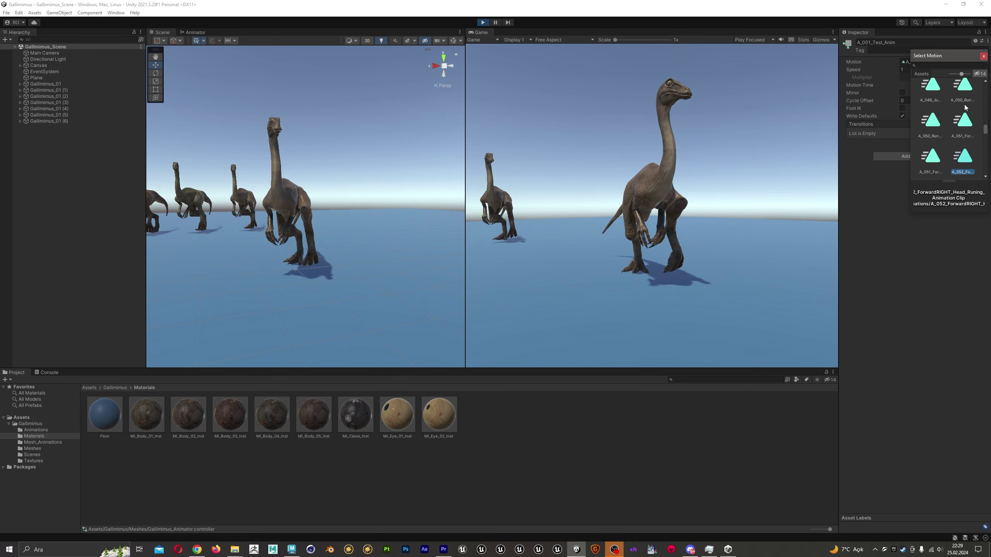
{"action": "key", "text": "Right"}
{"action": "key", "text": "Right"}
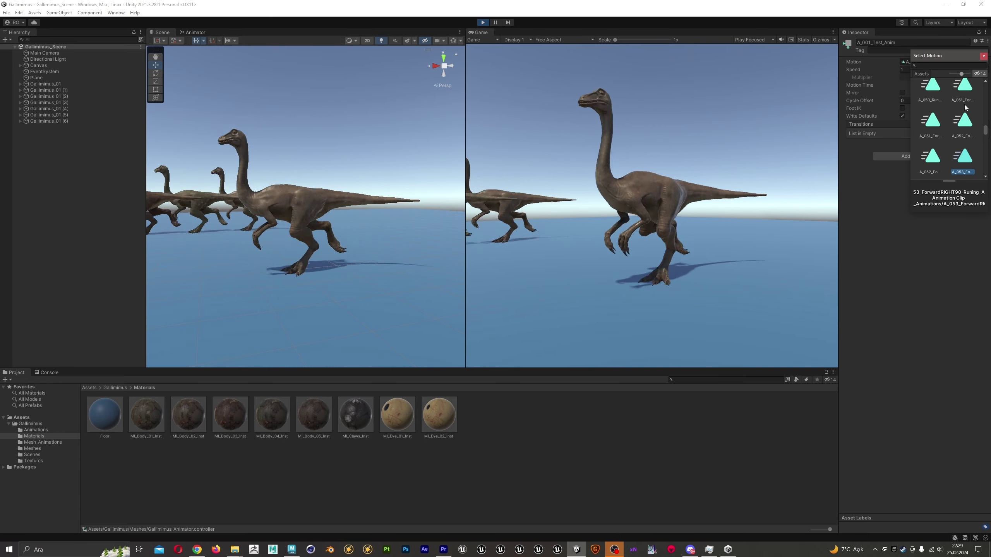
{"action": "key", "text": "Right"}
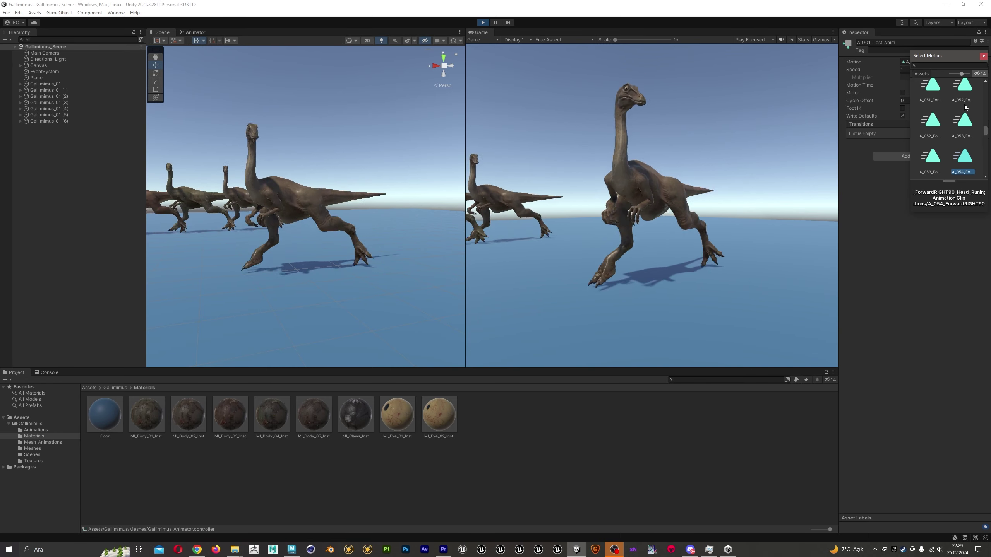
{"action": "key", "text": "Right"}
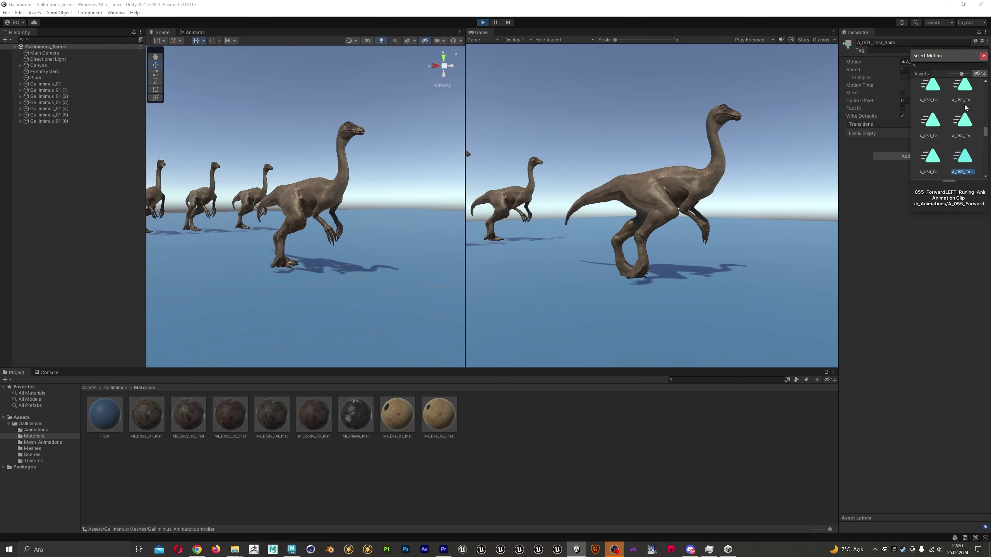
{"action": "key", "text": "Right"}
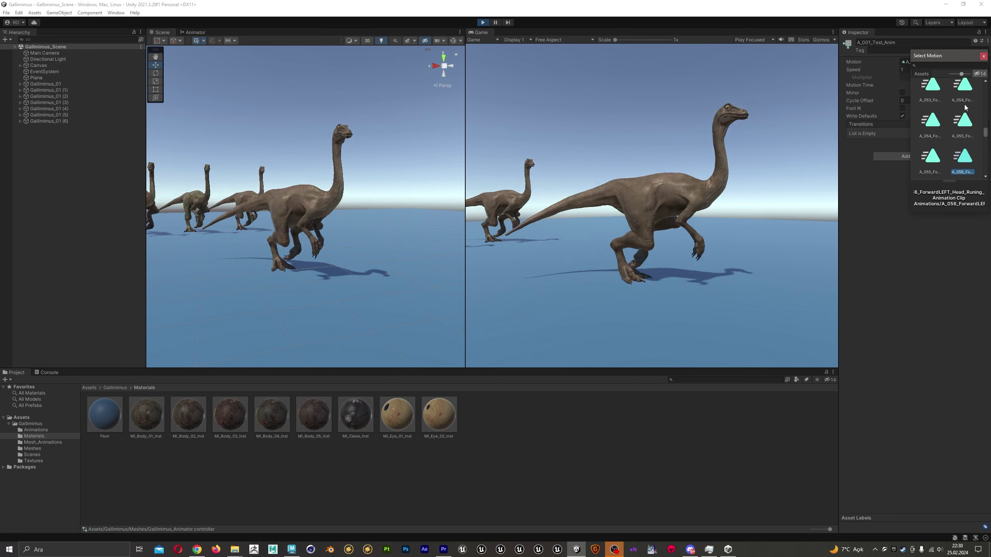
{"action": "key", "text": "Right"}
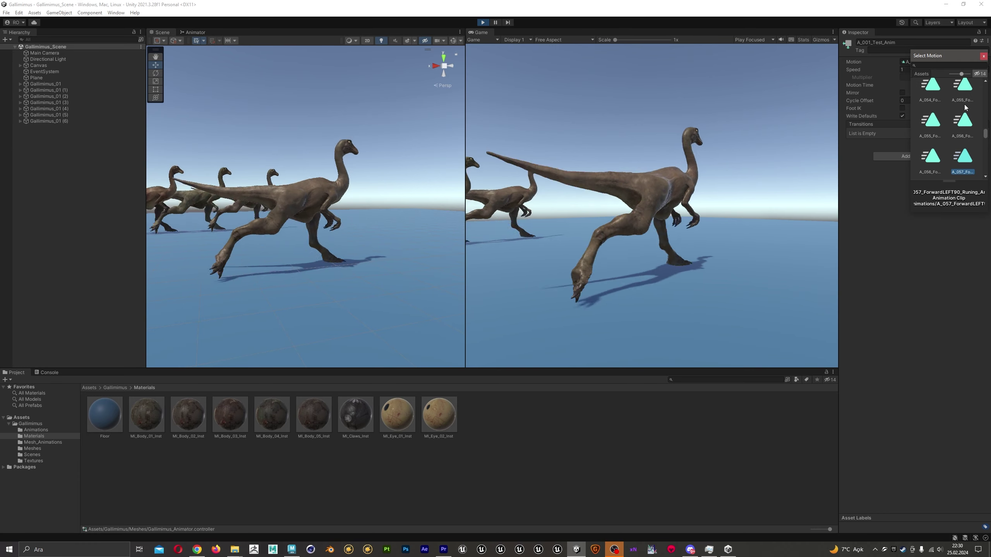
{"action": "key", "text": "Right"}
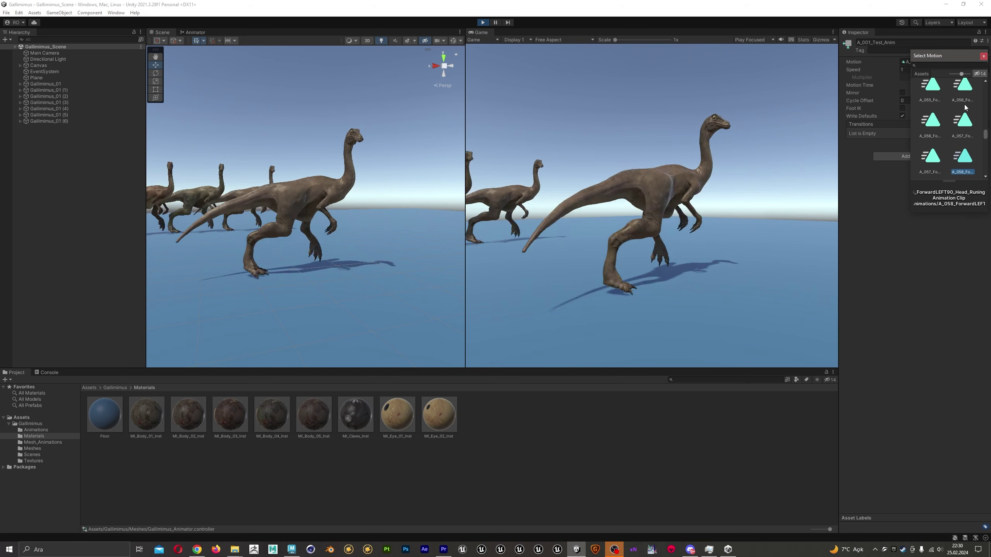
{"action": "key", "text": "Right"}
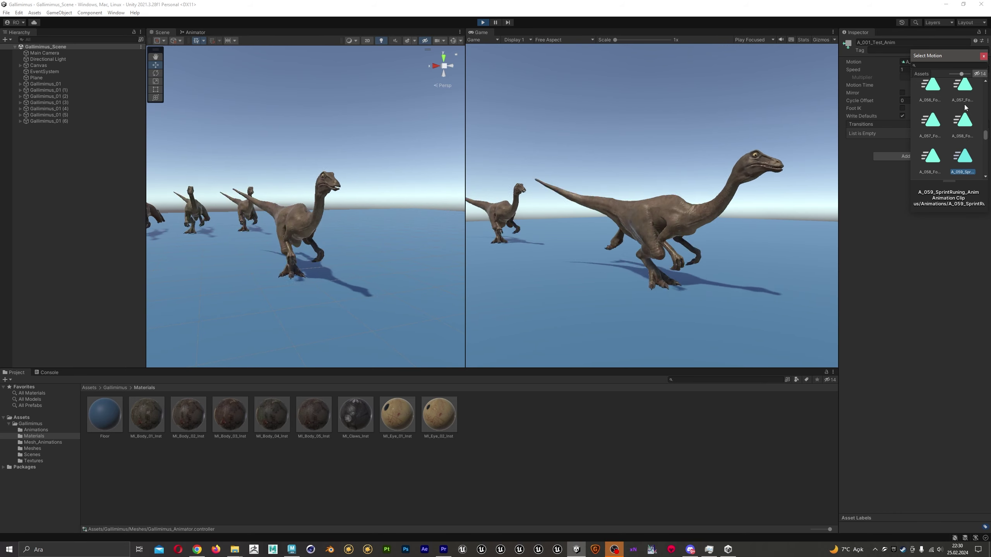
{"action": "key", "text": "Right"}
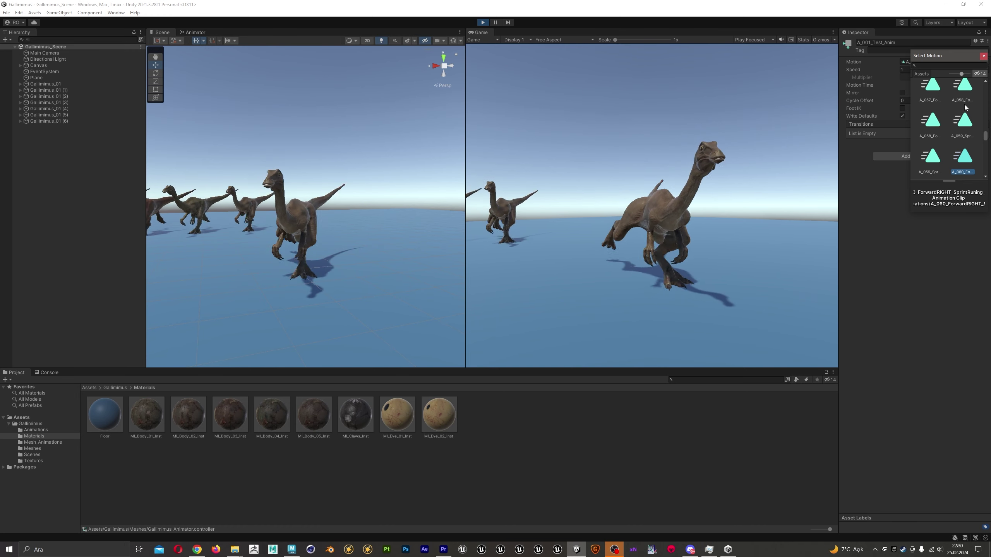
Step: Preview clips 061 to 069 and keep A_070_Turn_RIGHT_Walking_Anim as the state's motion
{"action": "key", "text": "Right"}
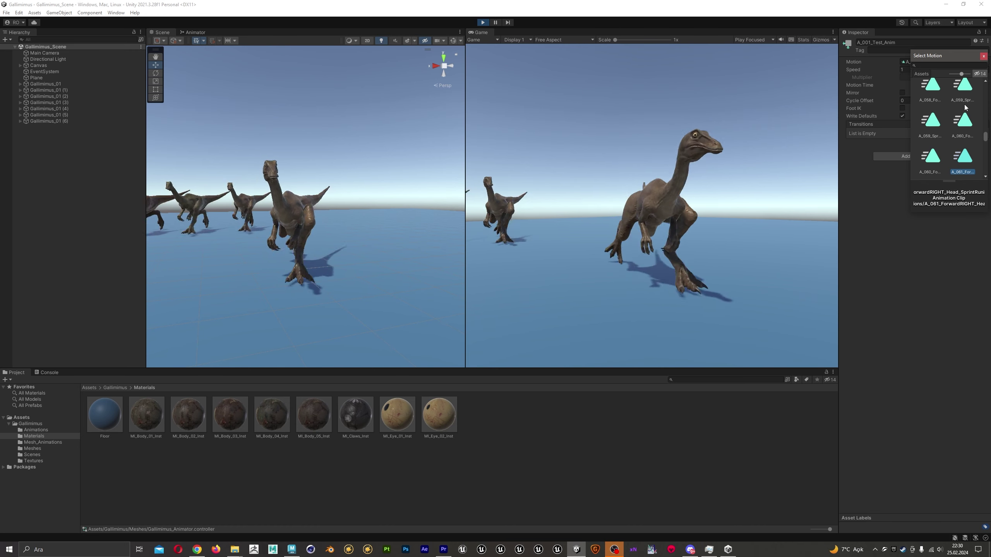
{"action": "key", "text": "Right"}
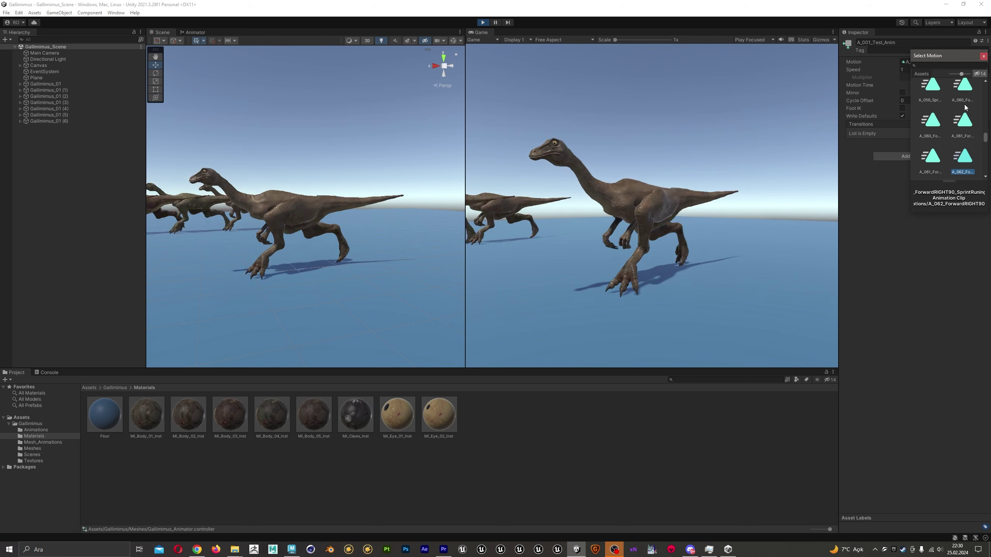
{"action": "key", "text": "Right"}
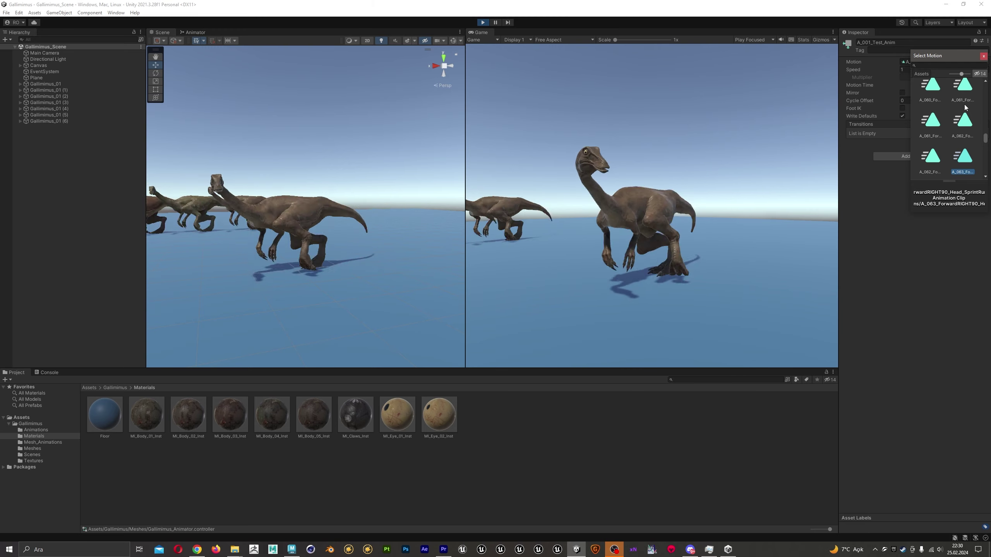
{"action": "key", "text": "Right"}
{"action": "key", "text": "Right"}
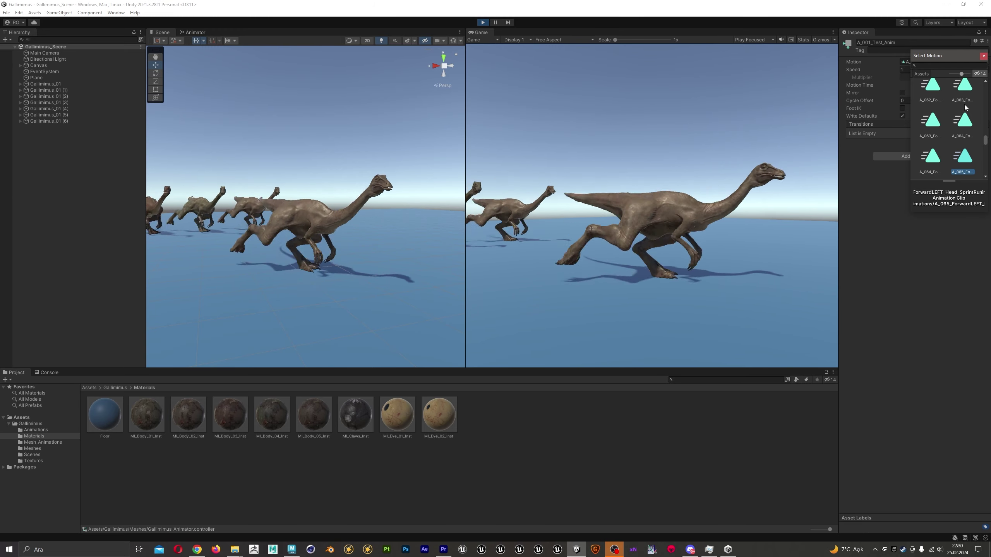
{"action": "key", "text": "Right"}
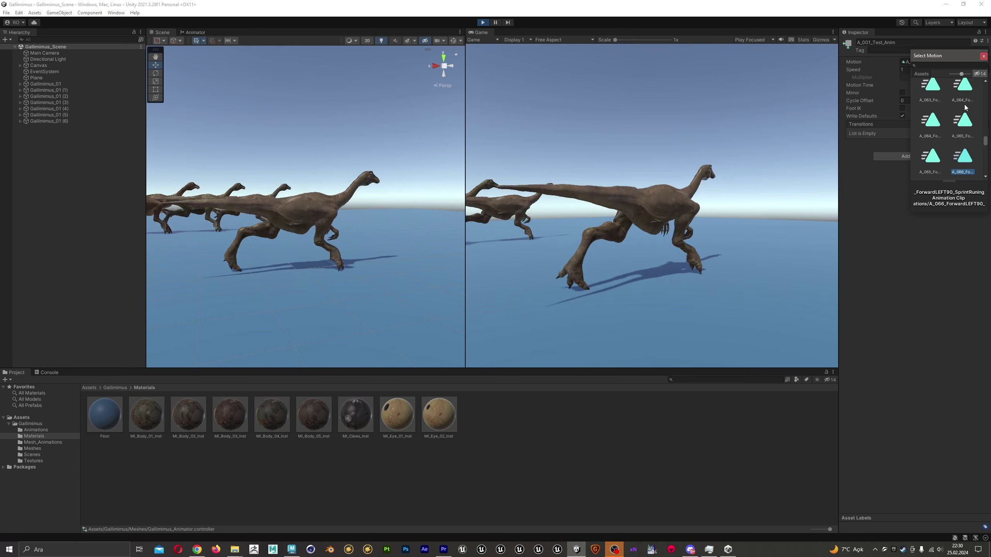
{"action": "key", "text": "Right"}
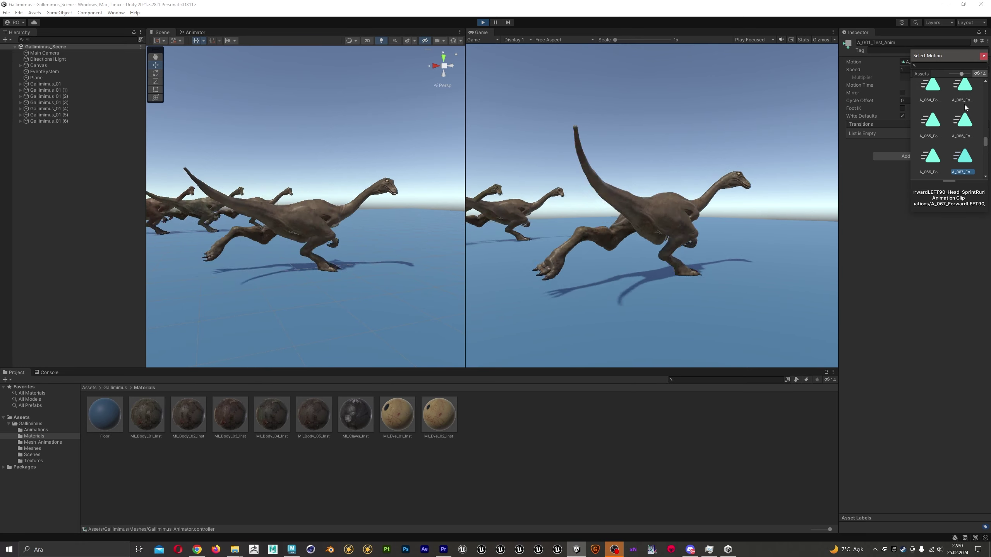
{"action": "key", "text": "Right"}
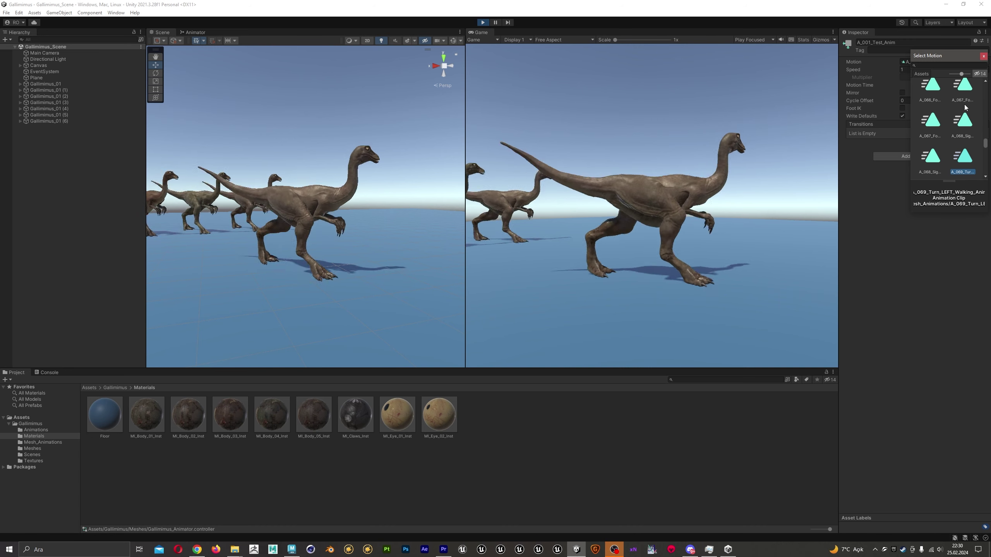
{"action": "key", "text": "Right"}
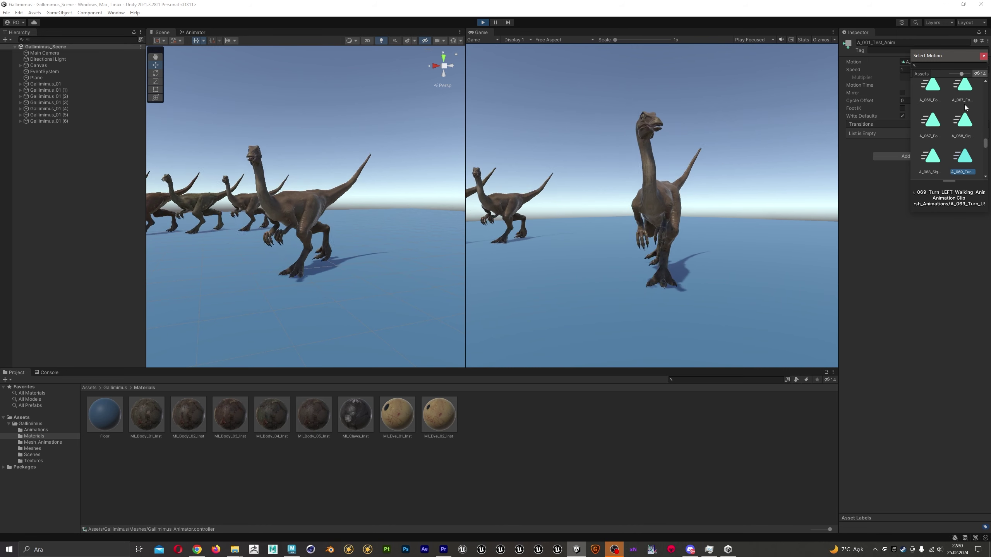
{"action": "key", "text": "Right"}
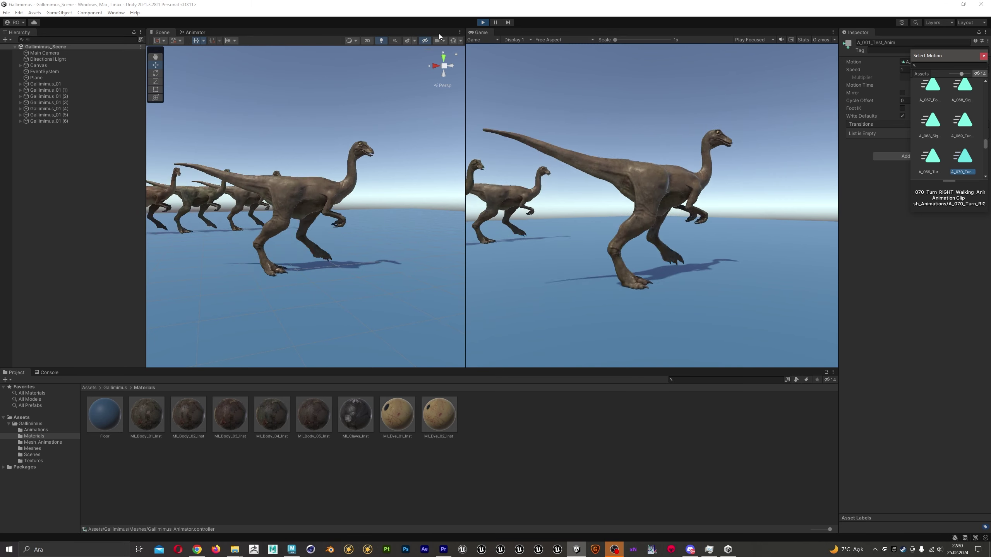
{"action": "left_click", "coordinate": [453, 41]}
Step: Hide the scene overlays, stop Play mode and enlarge the scene and game views
{"action": "left_click", "coordinate": [453, 41]}
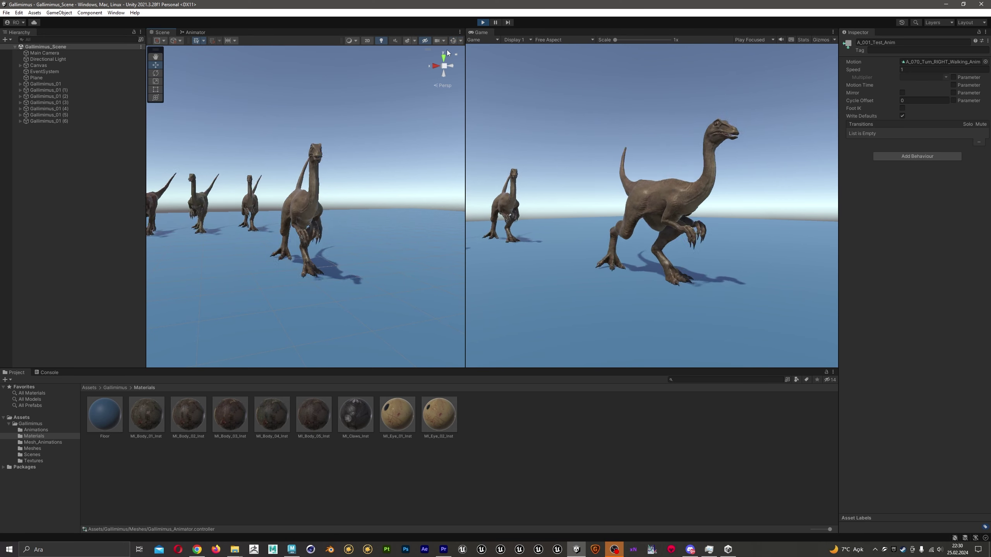
{"action": "left_click", "coordinate": [483, 23]}
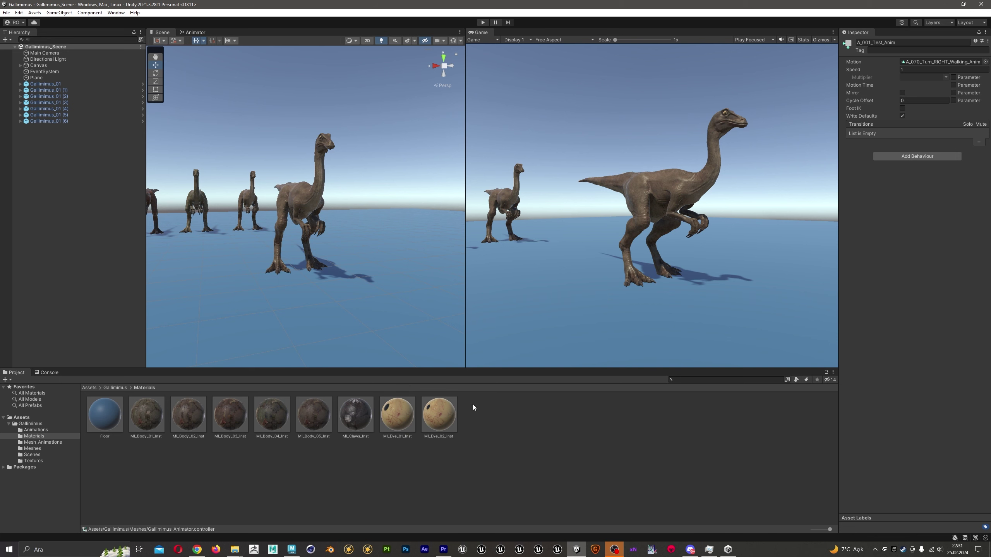
{"action": "left_click_drag", "start_coordinate": [459, 367], "coordinate": [458, 375]}
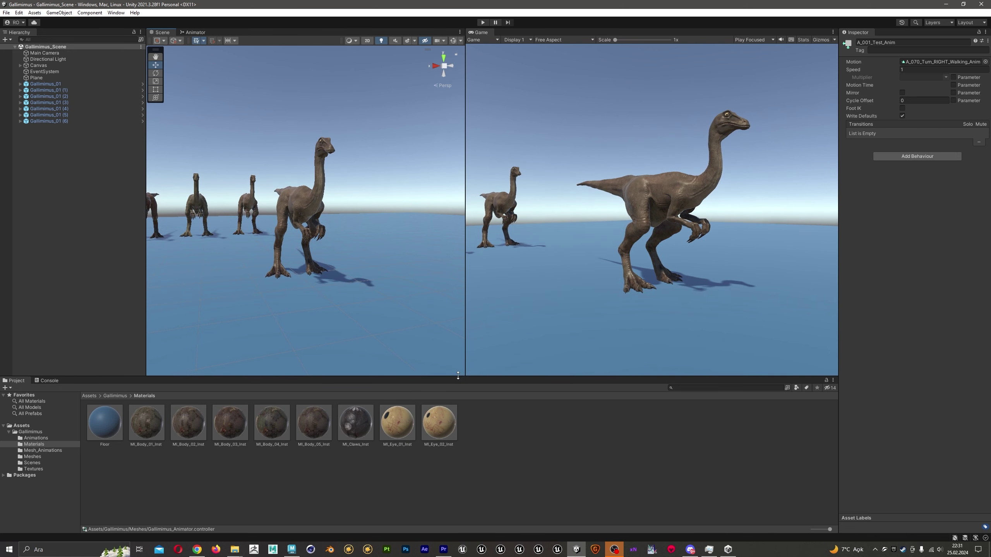
Step: Move the credit caption to the left and lower both Text (Legacy) captions to the bottom edge
{"action": "left_click", "coordinate": [46, 65]}
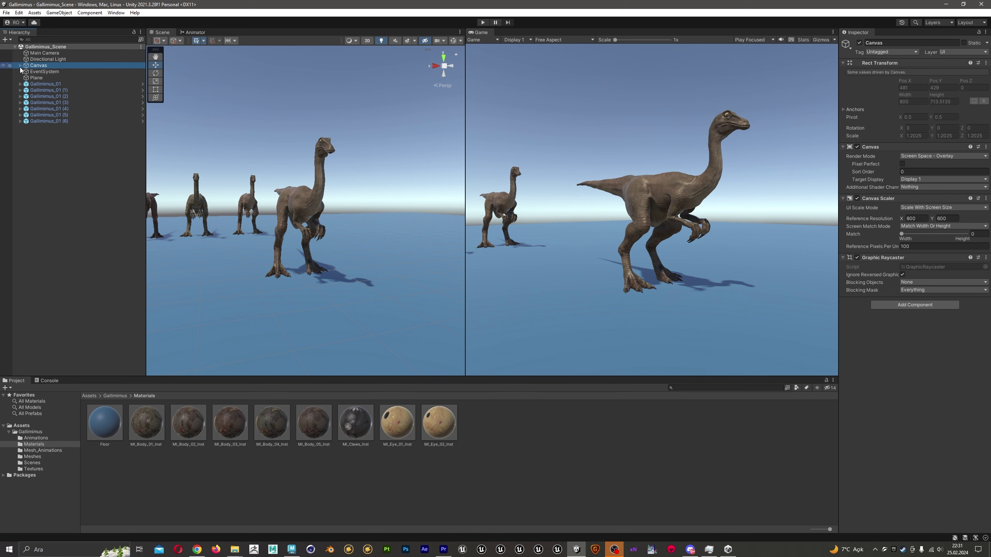
{"action": "left_click", "coordinate": [38, 73]}
{"action": "left_click", "coordinate": [49, 78], "text": "shift"}
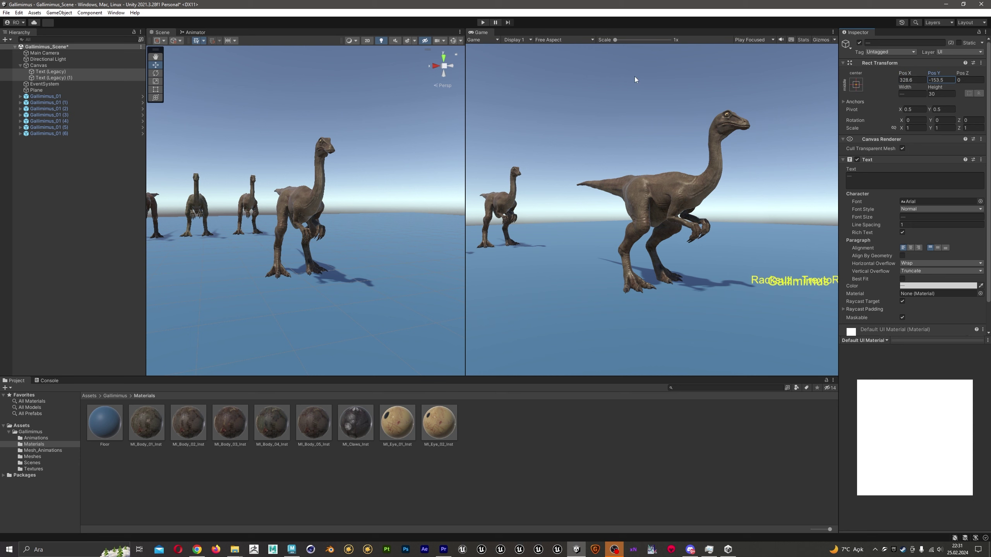
{"action": "left_click", "coordinate": [65, 79]}
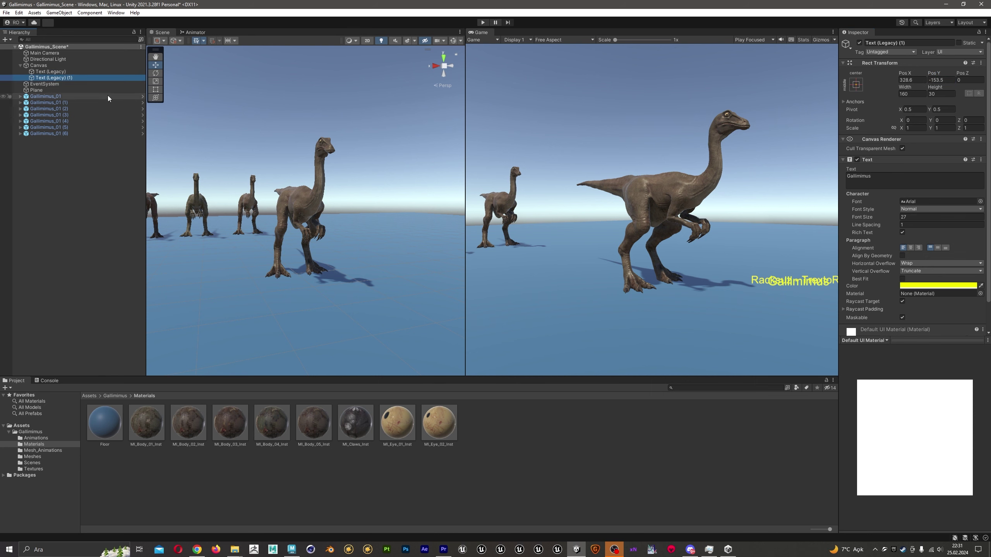
{"action": "left_click", "coordinate": [56, 71]}
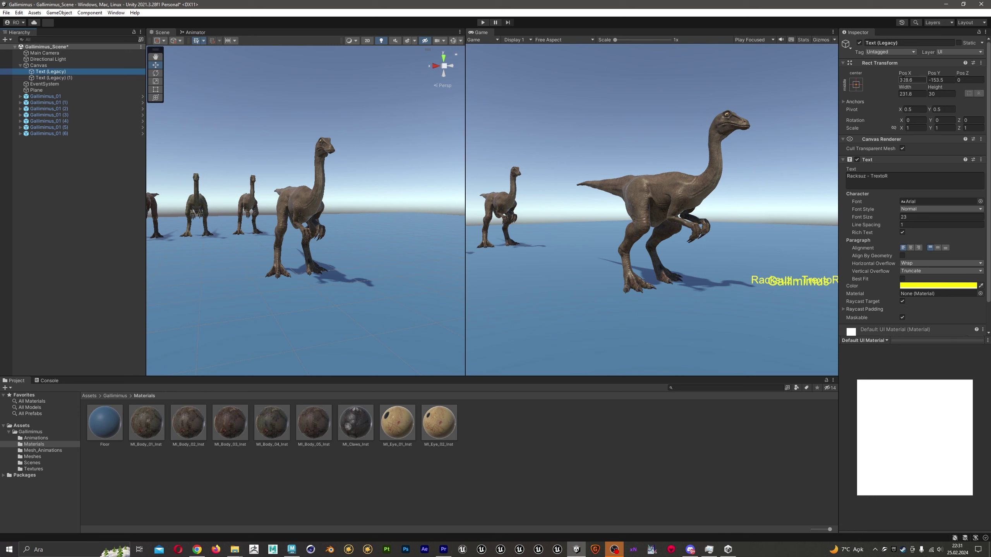
{"action": "left_click_drag", "start_coordinate": [908, 75], "coordinate": [620, 104]}
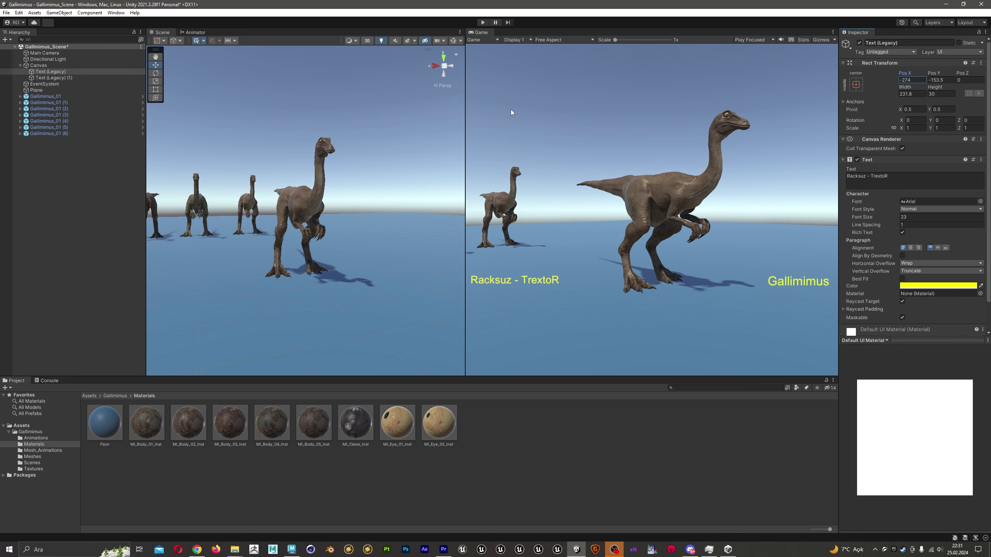
{"action": "left_click", "coordinate": [70, 78], "text": "ctrl"}
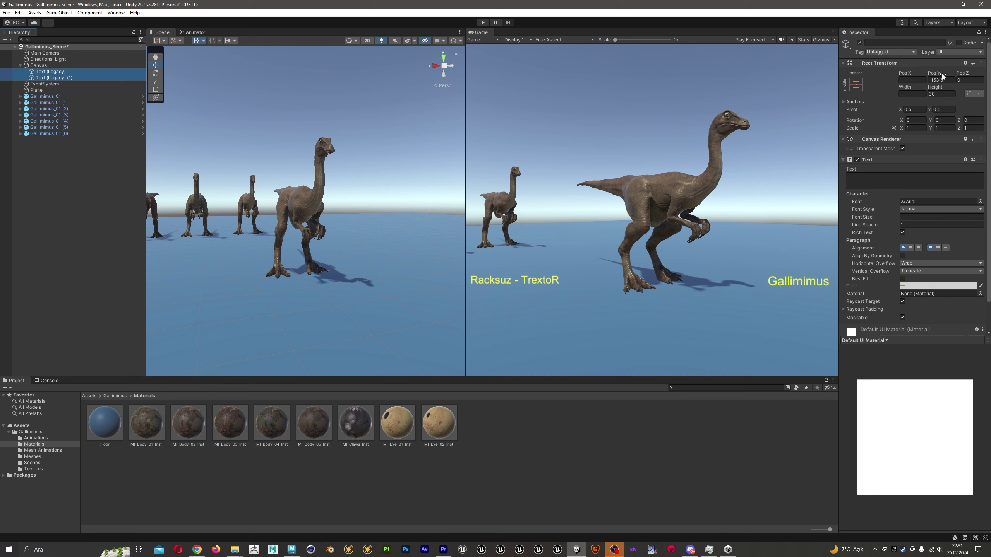
{"action": "left_click_drag", "start_coordinate": [932, 76], "coordinate": [831, 93]}
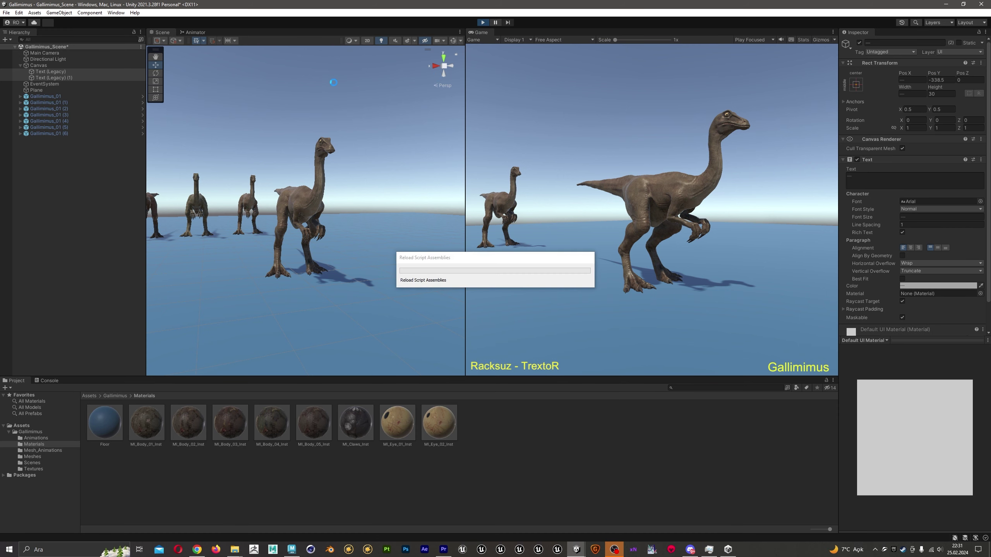
Step: Reopen the A_001_Test_Anim Motion picker and preview A_071_TurnLEFT_LegBroken_Walking
{"action": "left_click", "coordinate": [192, 32]}
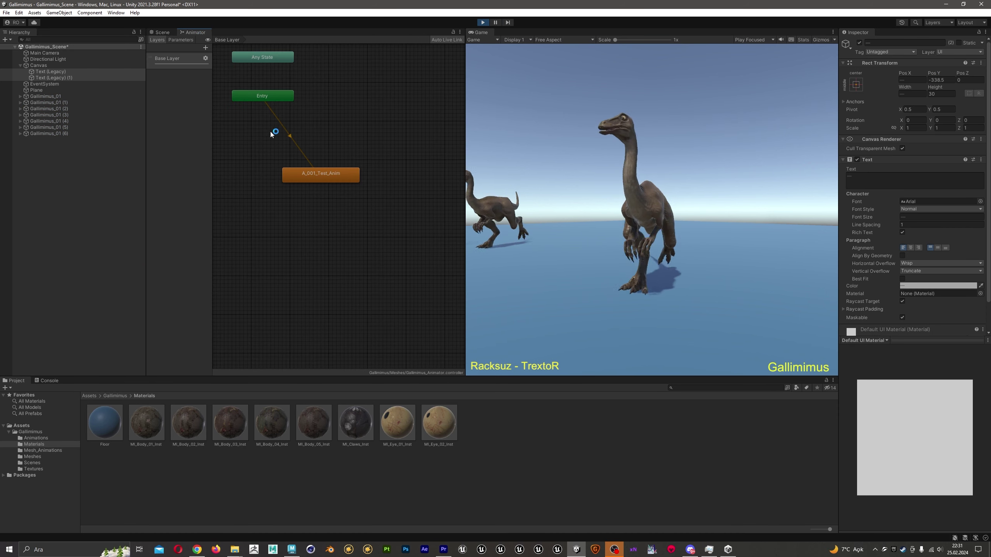
{"action": "left_click", "coordinate": [277, 133]}
{"action": "left_click", "coordinate": [306, 179]}
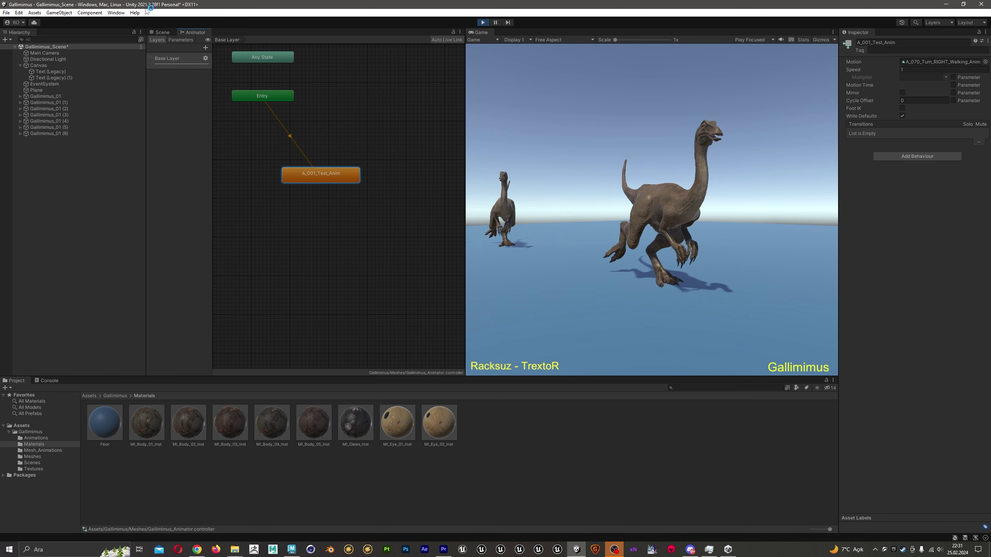
{"action": "left_click", "coordinate": [162, 32]}
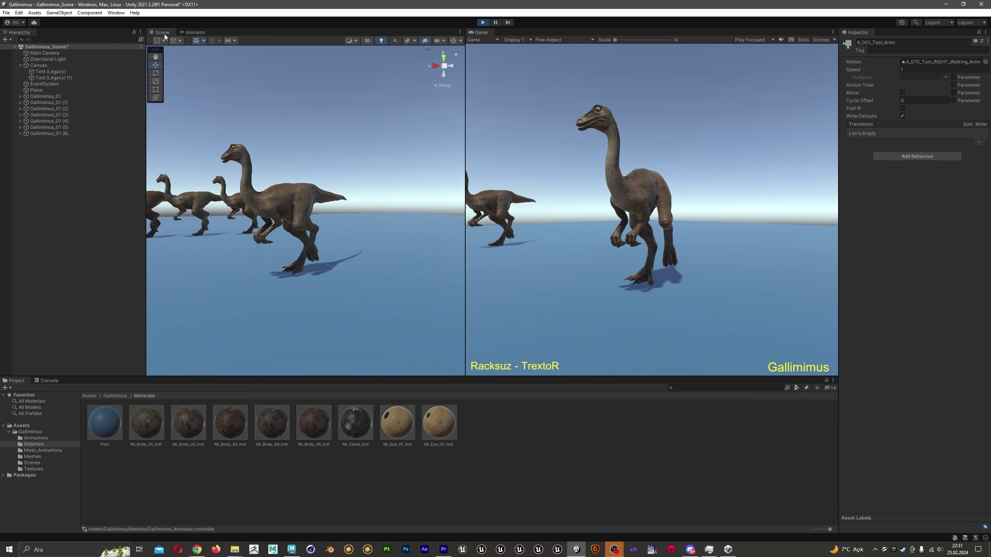
{"action": "left_click", "coordinate": [985, 62]}
{"action": "key", "text": "Down"}
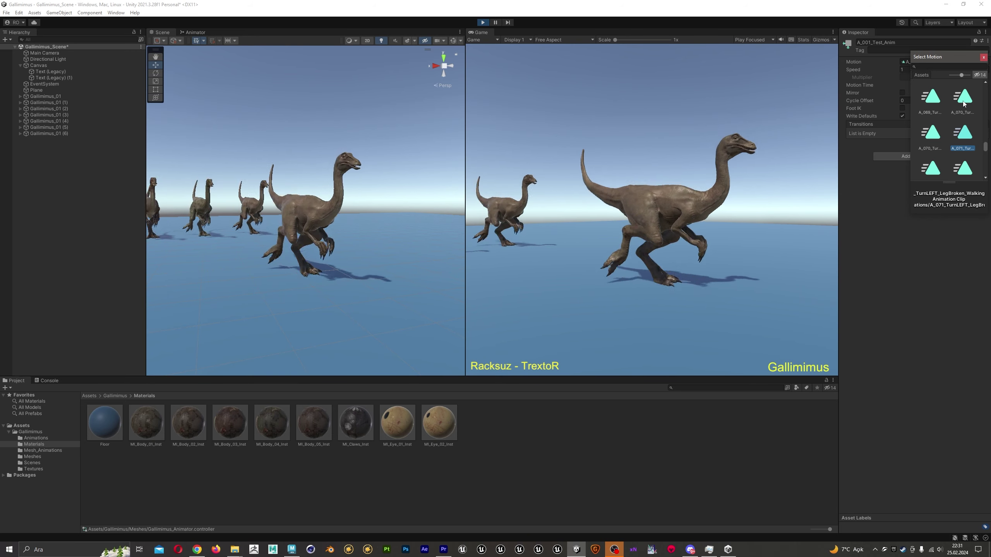
Step: Preview clips A_072 to A_079: leg-broken and running turns, root-motion and backward walks, running
{"action": "key", "text": "Down"}
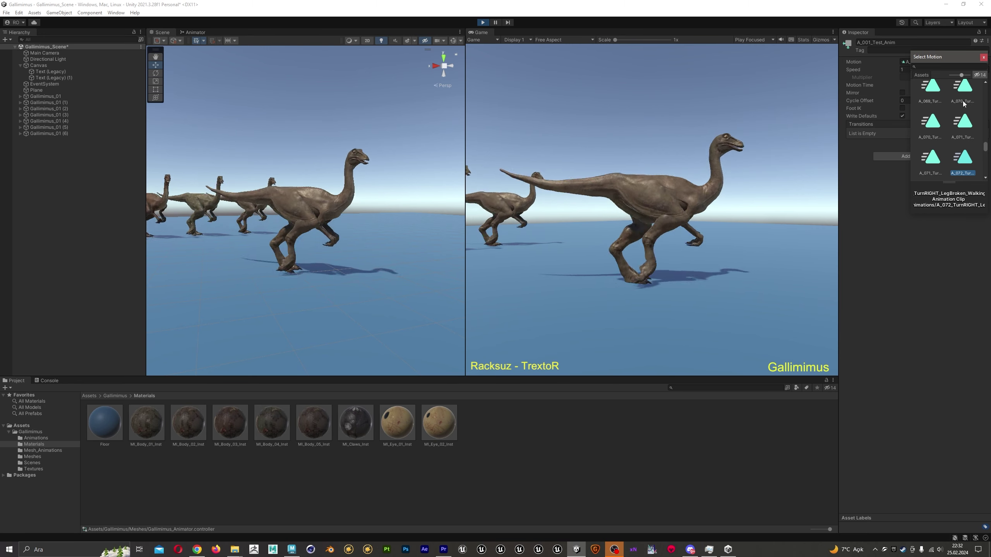
{"action": "key", "text": "Down"}
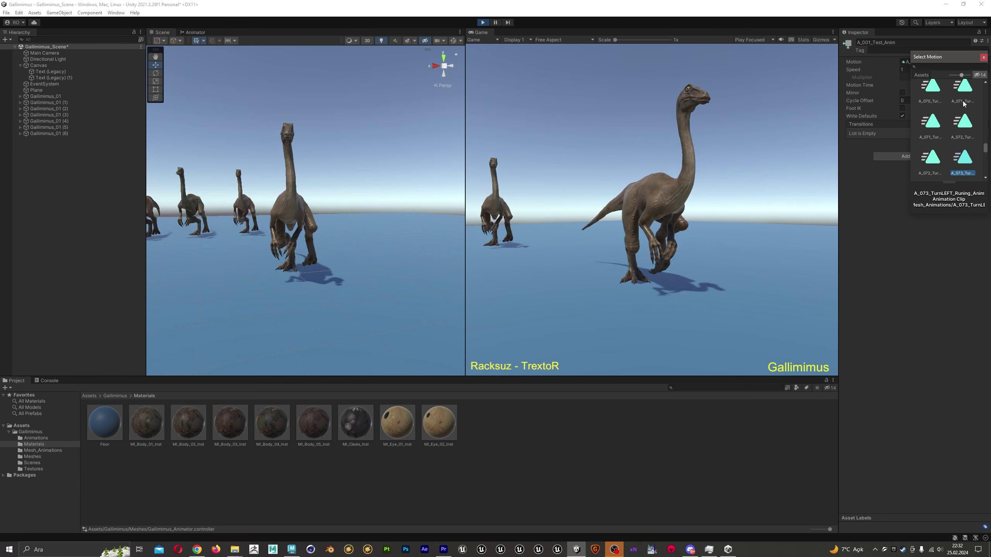
{"action": "key", "text": "Right"}
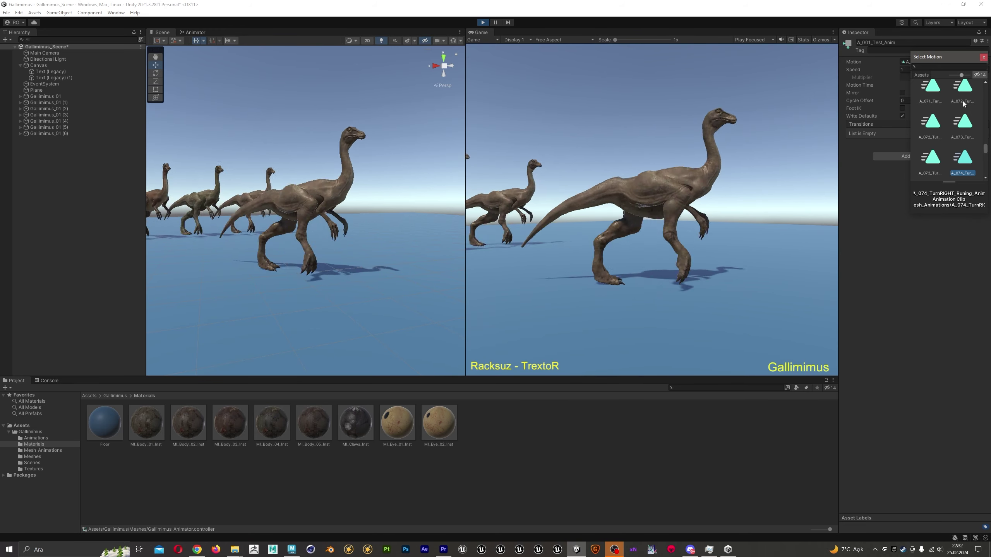
{"action": "key", "text": "Right"}
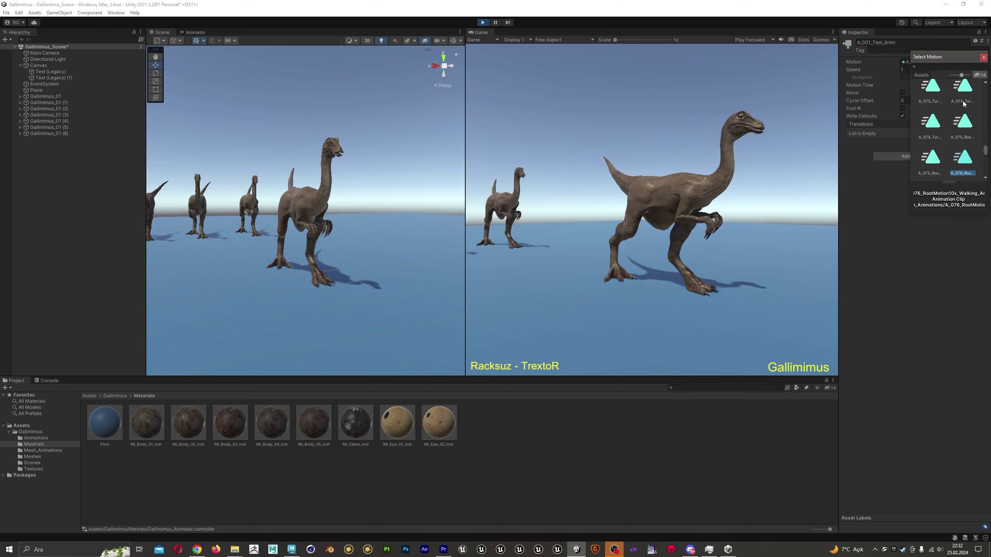
{"action": "key", "text": "Right"}
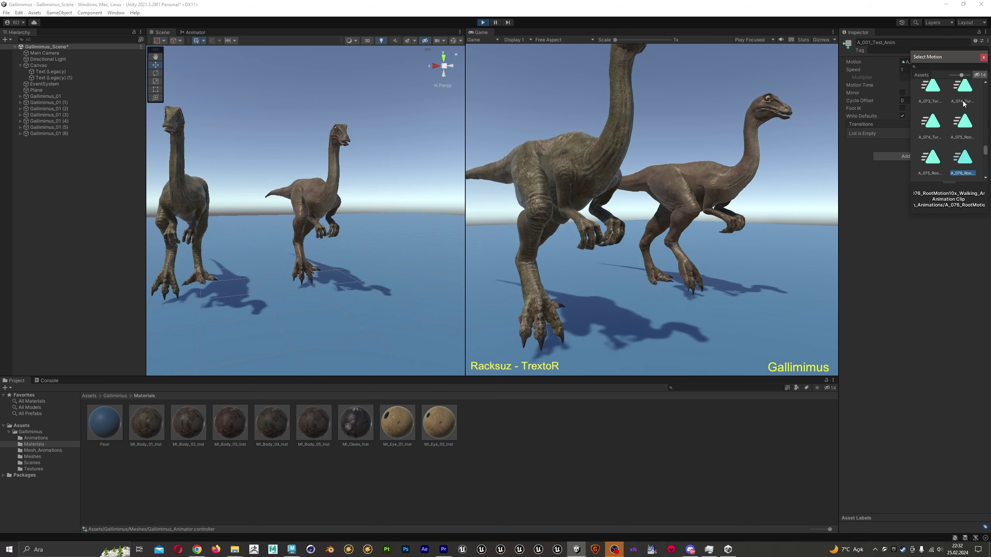
{"action": "key", "text": "Right"}
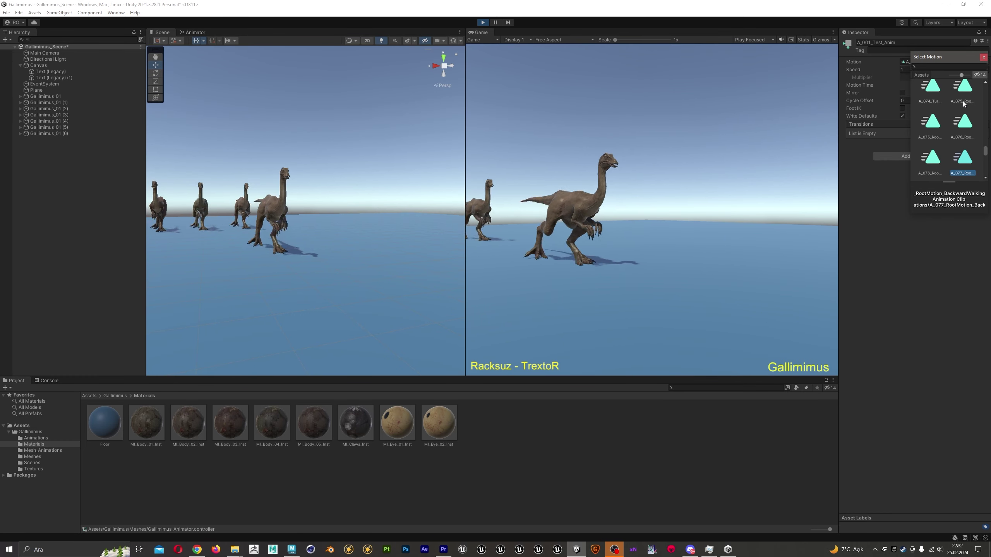
{"action": "key", "text": "Right"}
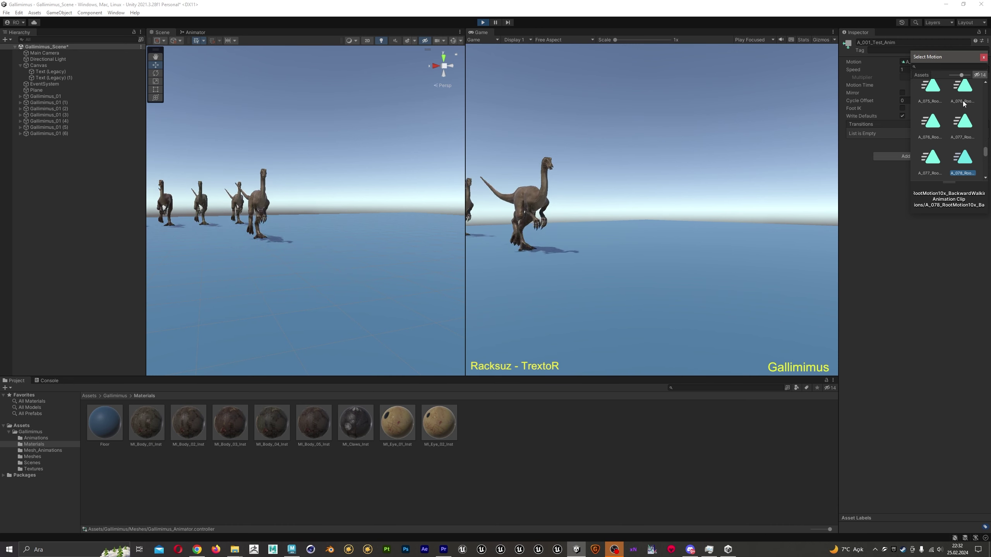
{"action": "key", "text": "Right"}
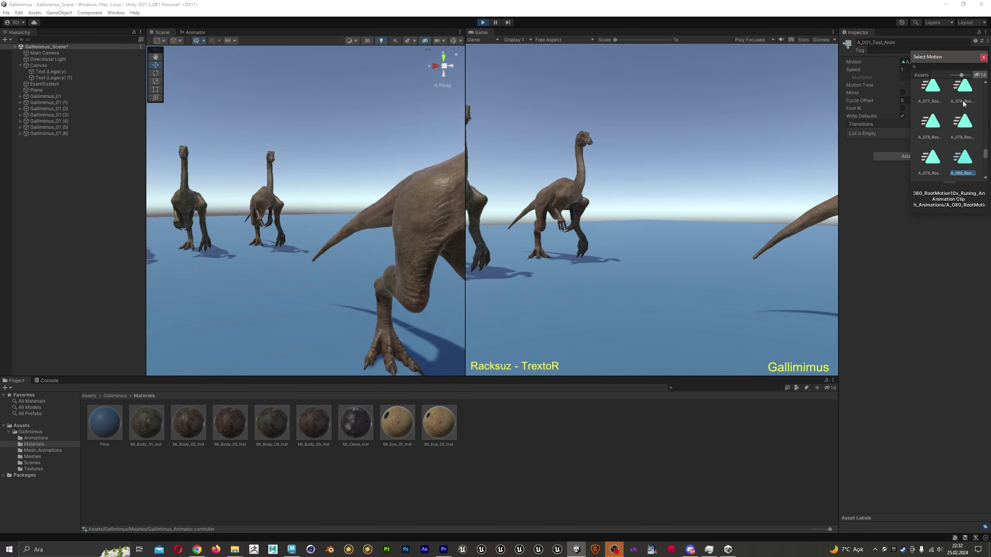
Step: Preview clips A_080 to A_087, ending on the A_088 forward-right swimming clip
{"action": "key", "text": "Right"}
{"action": "key", "text": "Right"}
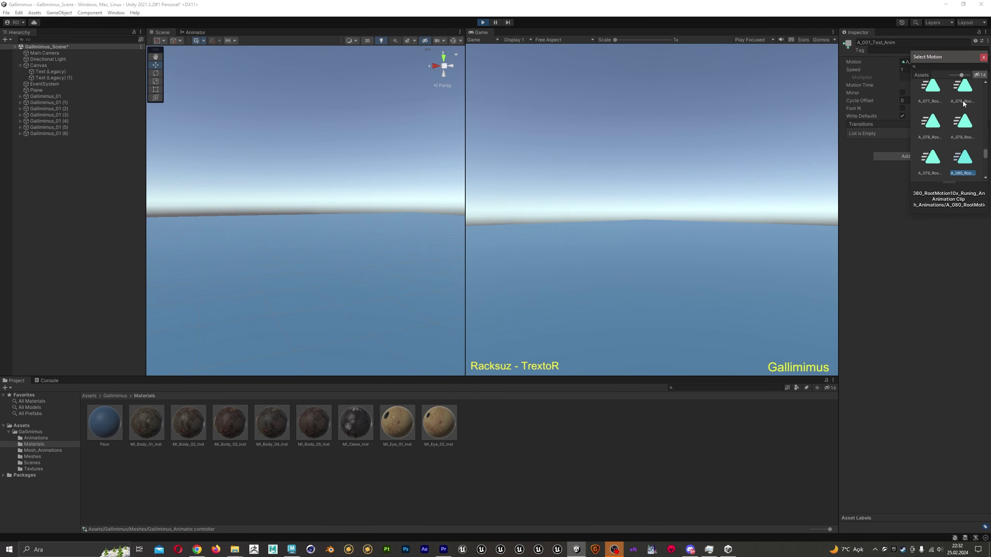
{"action": "key", "text": "Right"}
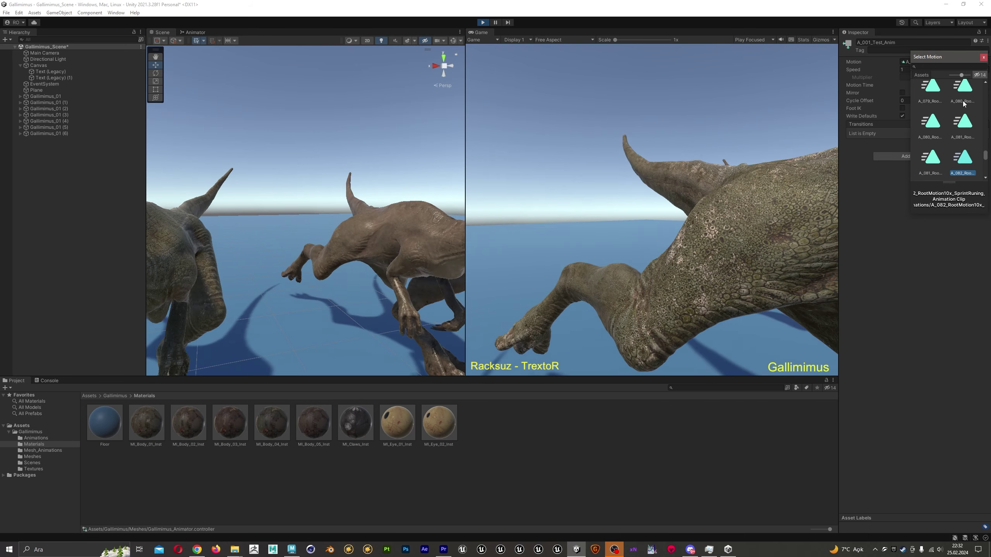
{"action": "key", "text": "Right"}
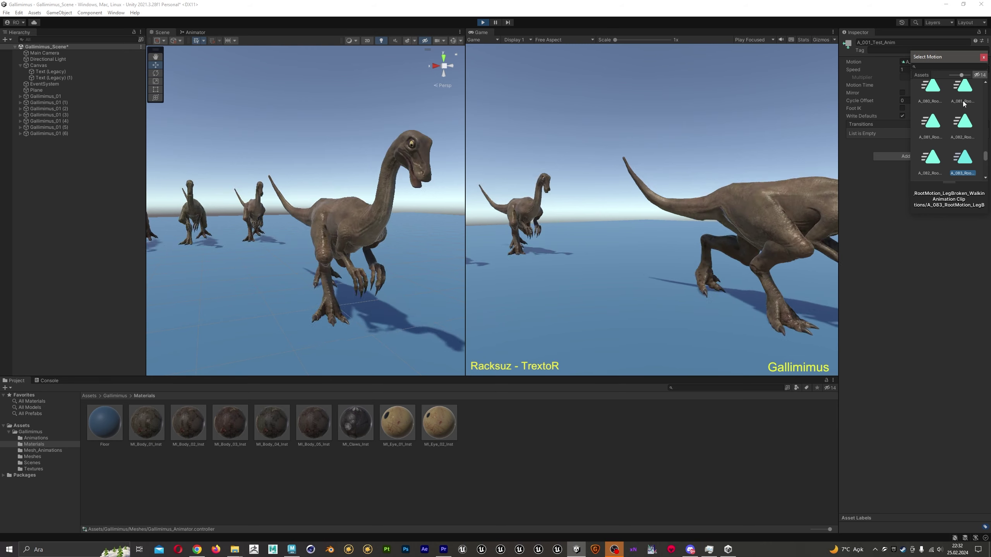
{"action": "key", "text": "Right"}
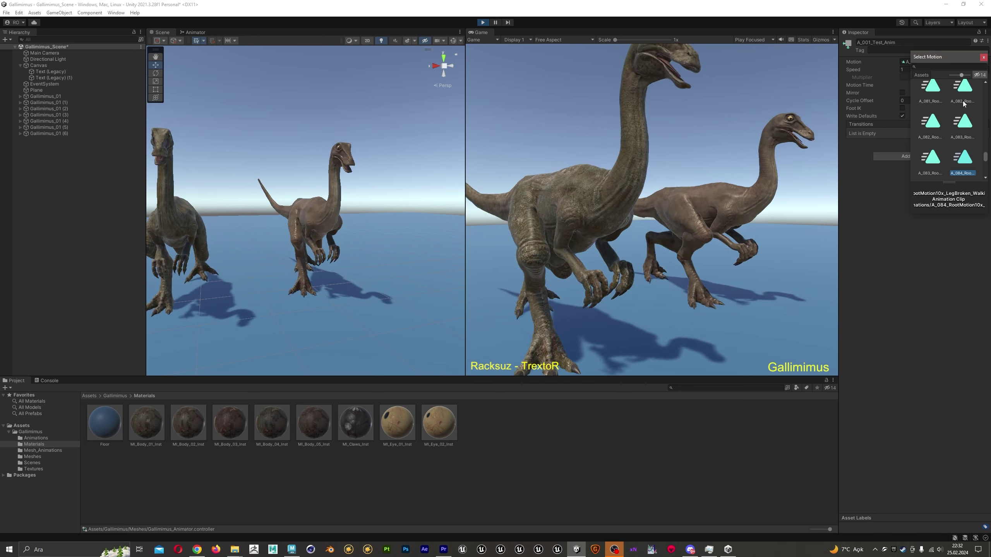
{"action": "key", "text": "Right"}
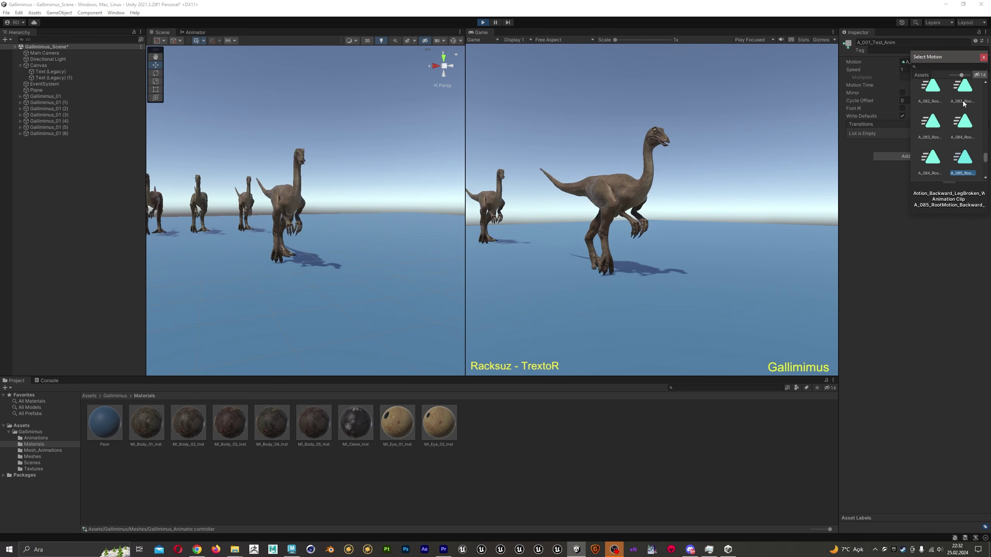
{"action": "key", "text": "Right"}
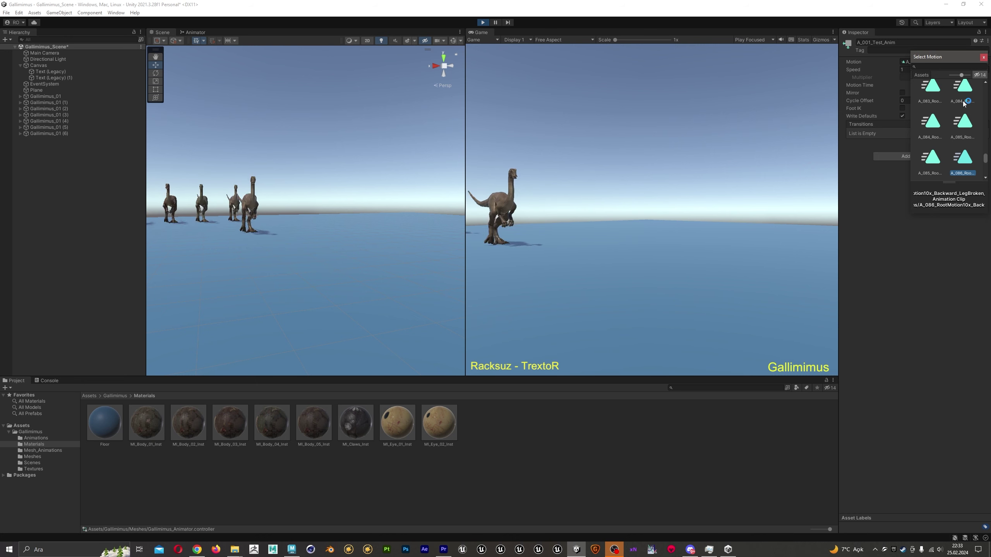
{"action": "key", "text": "Right"}
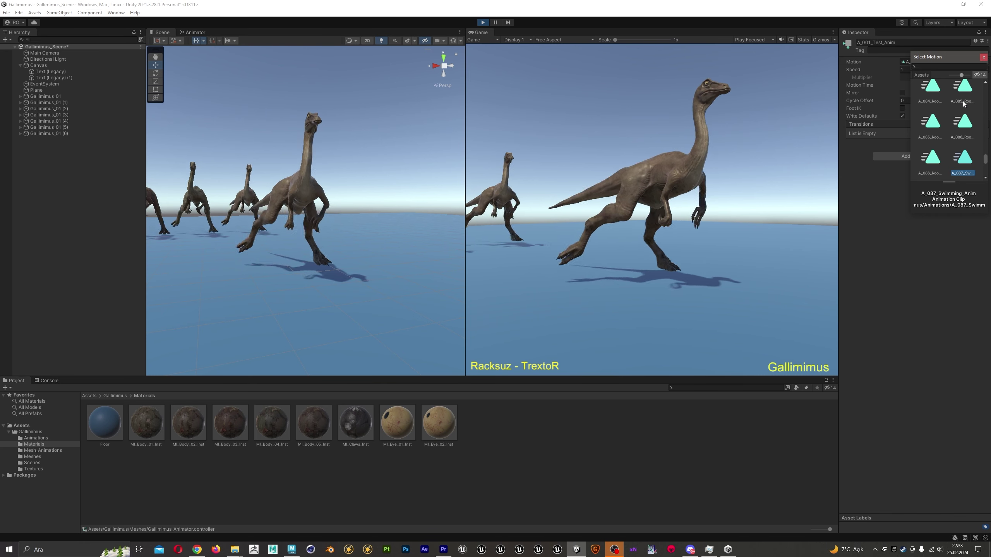
{"action": "key", "text": "Right"}
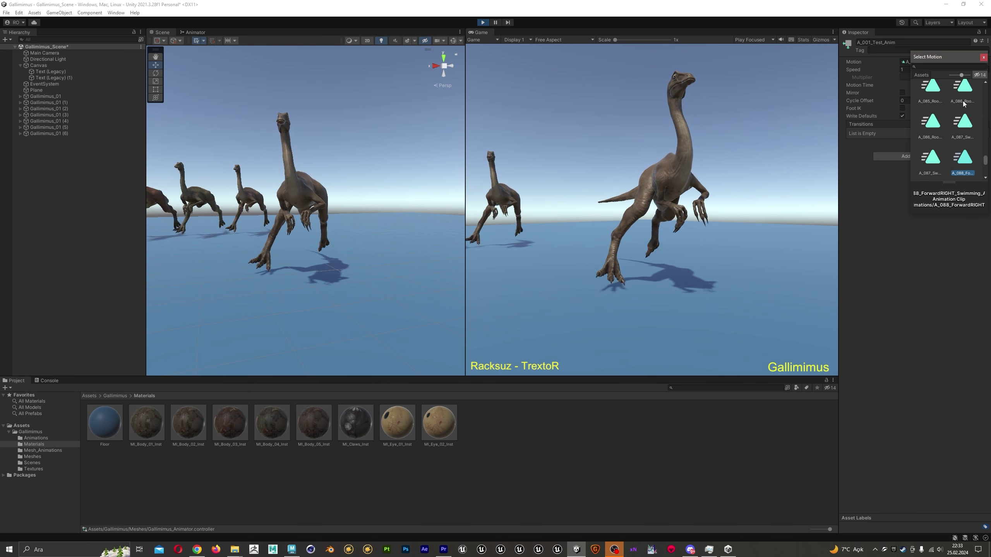
Step: Preview swimming clips A_089 through A_098, ending on A_099_TurnRIGHT_Swimming_Anim
{"action": "key", "text": "Right"}
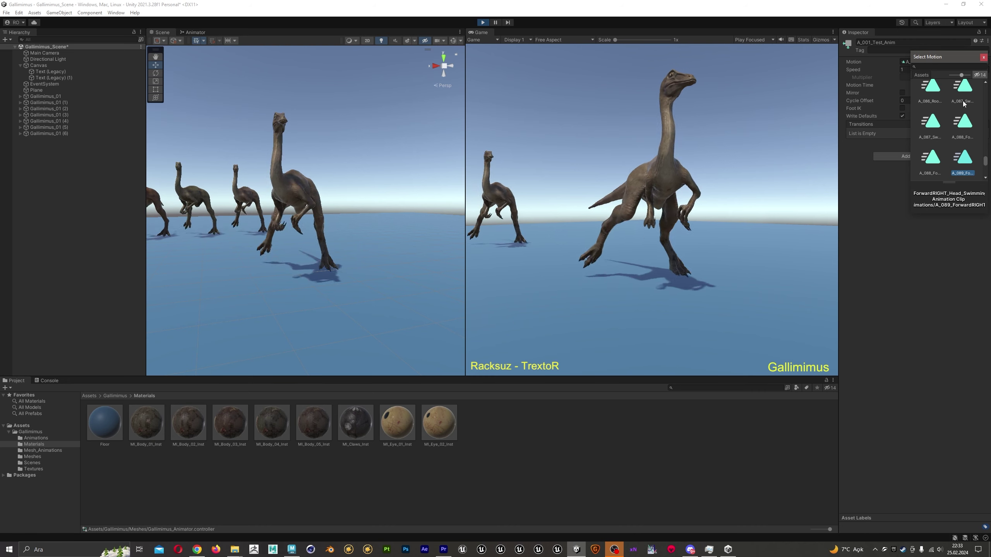
{"action": "key", "text": "Right"}
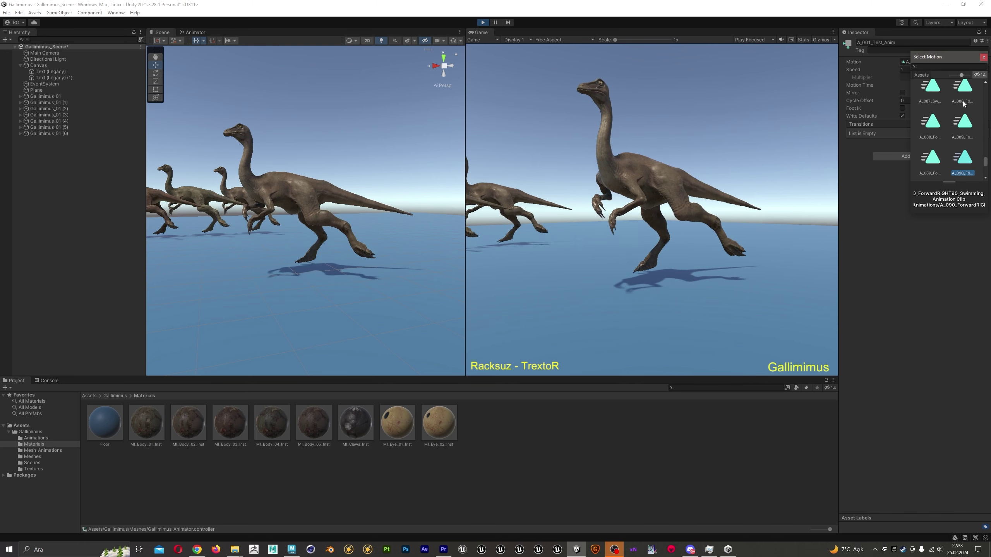
{"action": "key", "text": "Right"}
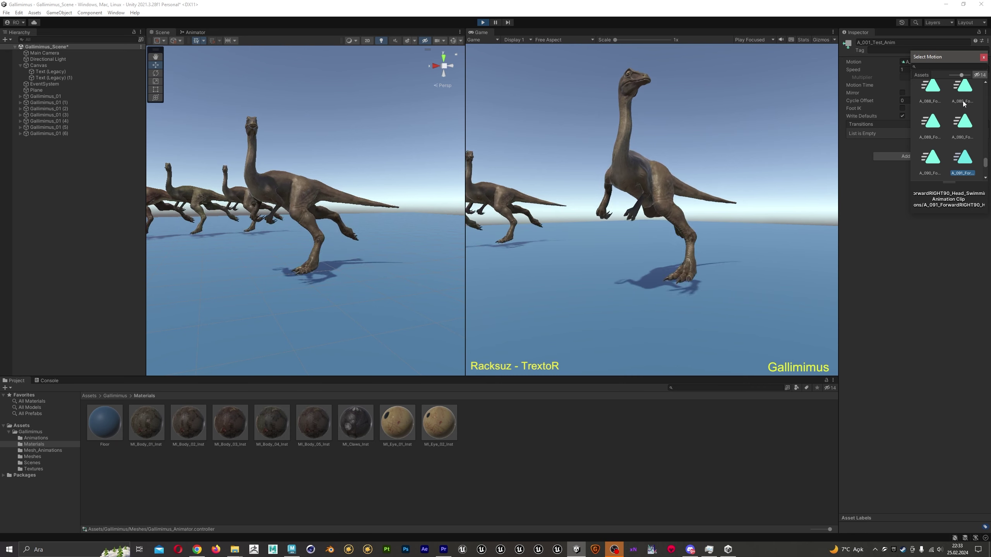
{"action": "key", "text": "Right"}
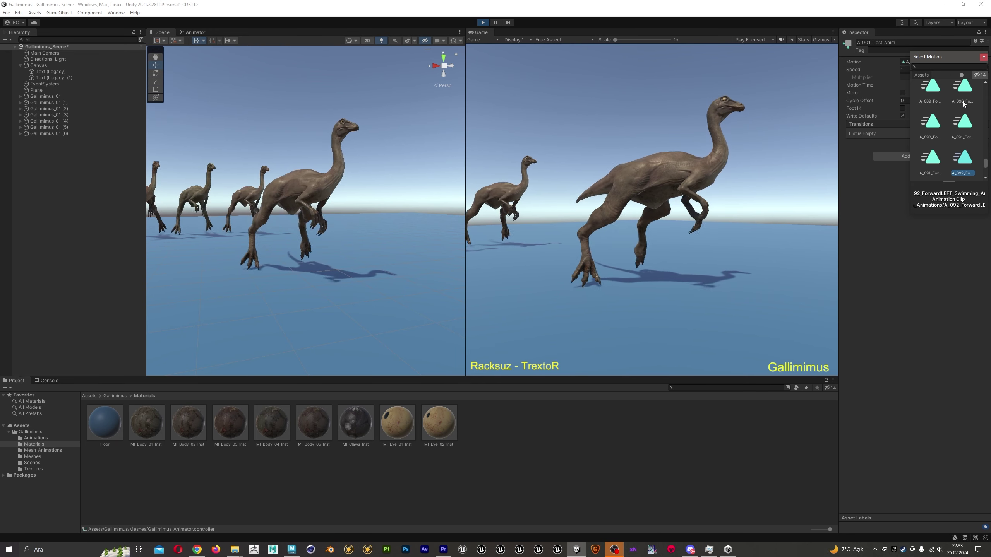
{"action": "key", "text": "Right"}
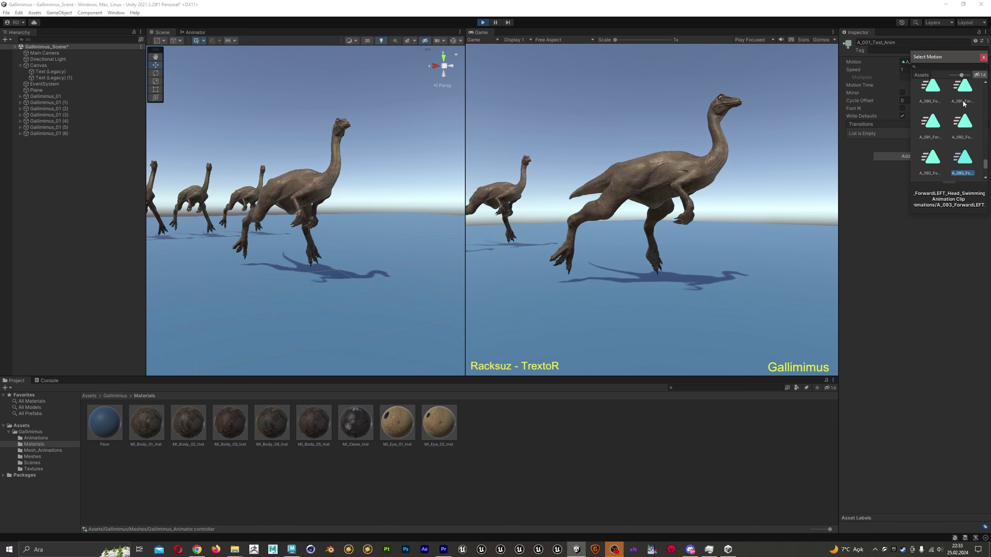
{"action": "key", "text": "Right"}
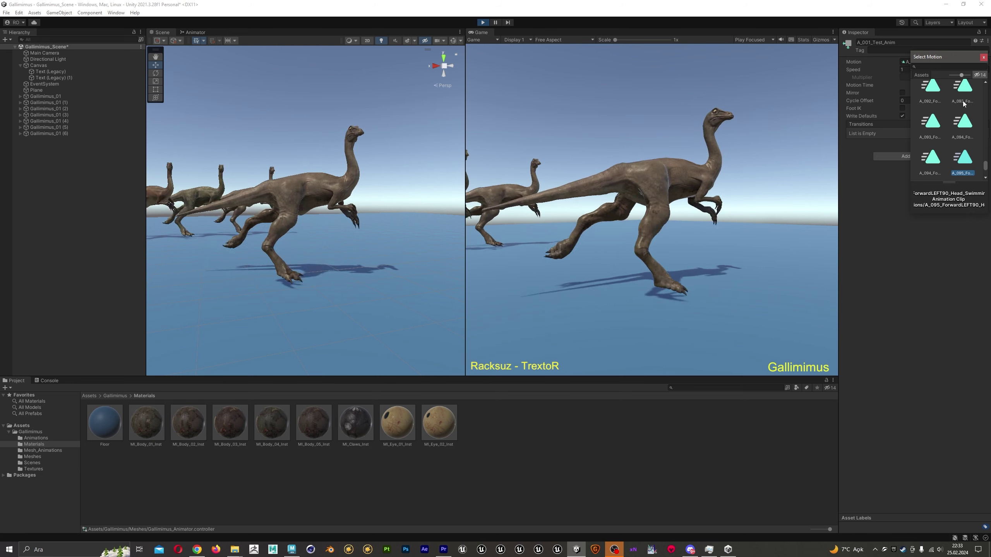
{"action": "key", "text": "Right"}
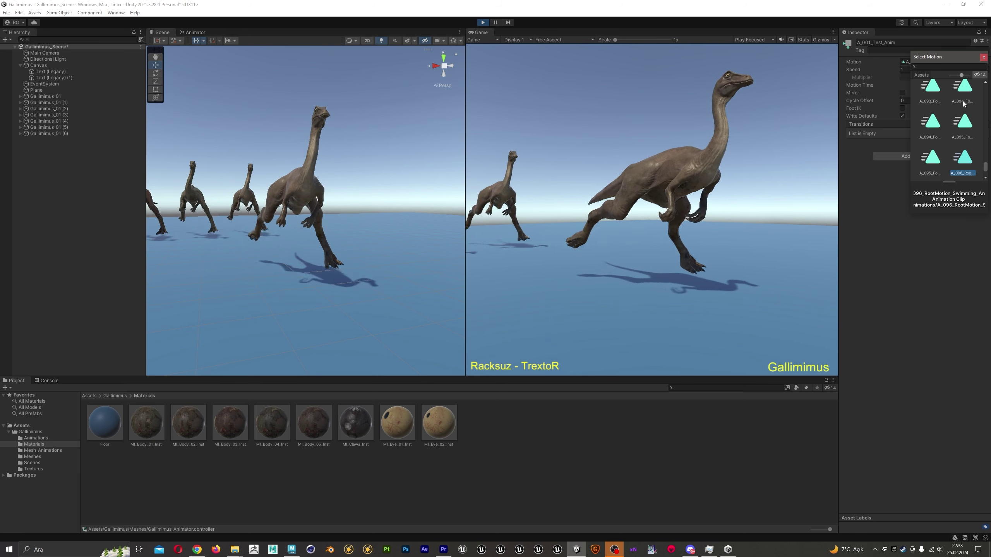
{"action": "key", "text": "Right"}
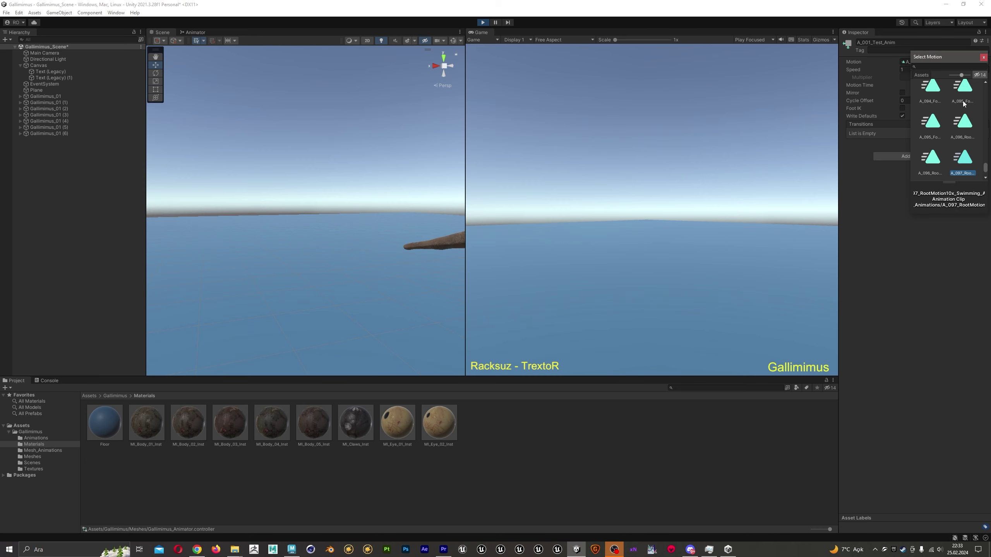
{"action": "key", "text": "Right"}
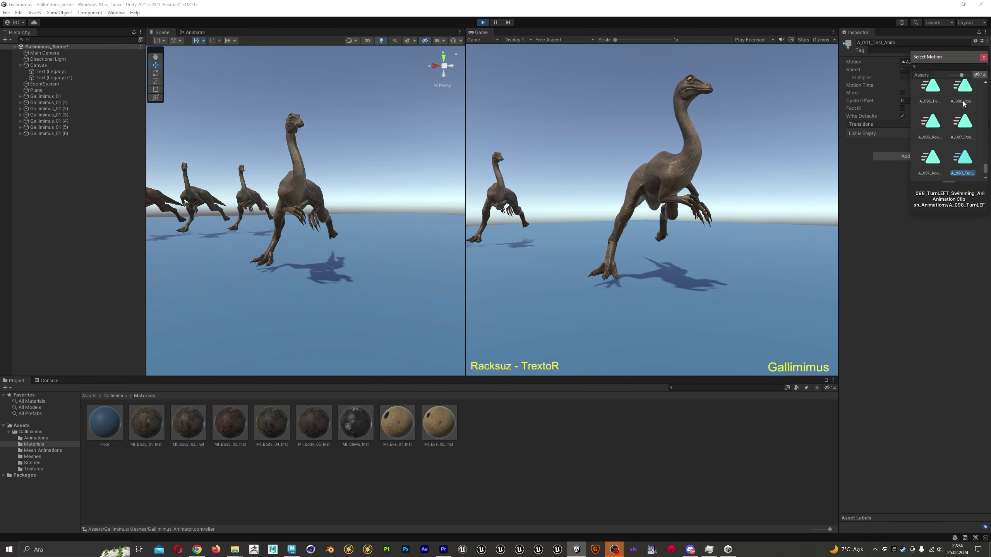
{"action": "key", "text": "Down"}
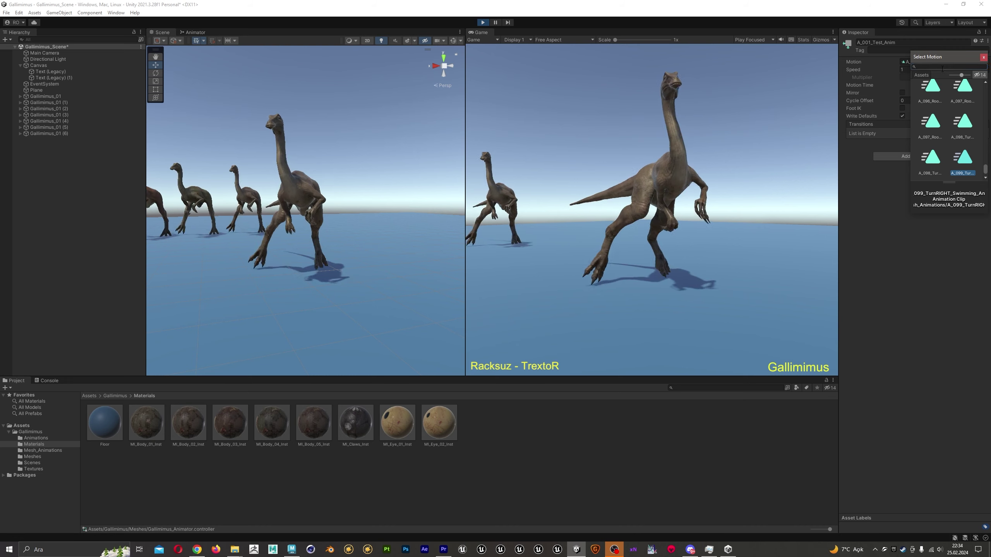
Step: Confirm A_099, then search the Motion picker and assign A_068_Sign_Sound_Anim instead
{"action": "key", "text": "Return"}
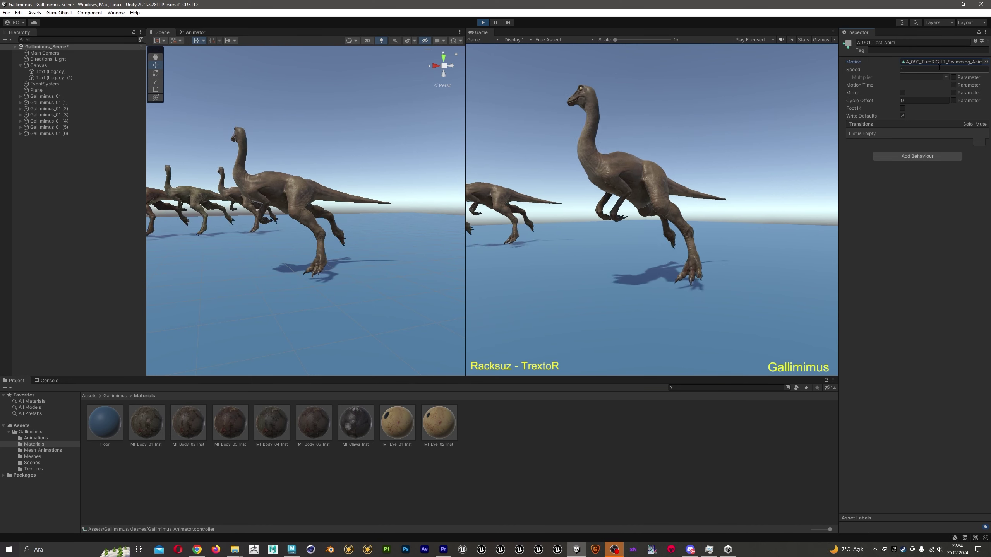
{"action": "left_click", "coordinate": [978, 62]}
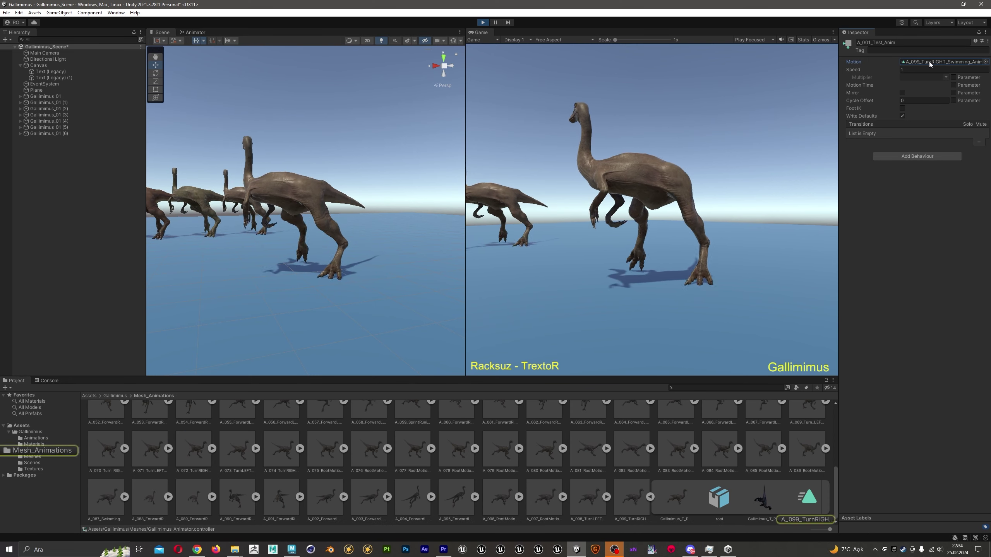
{"action": "left_click", "coordinate": [979, 63]}
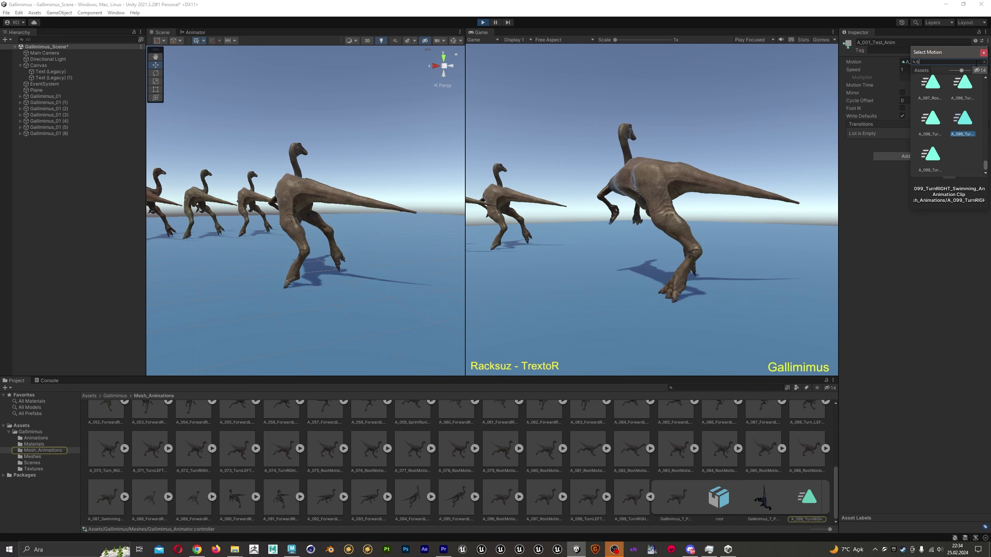
{"action": "type", "text": "8"}
{"action": "left_click", "coordinate": [968, 92]}
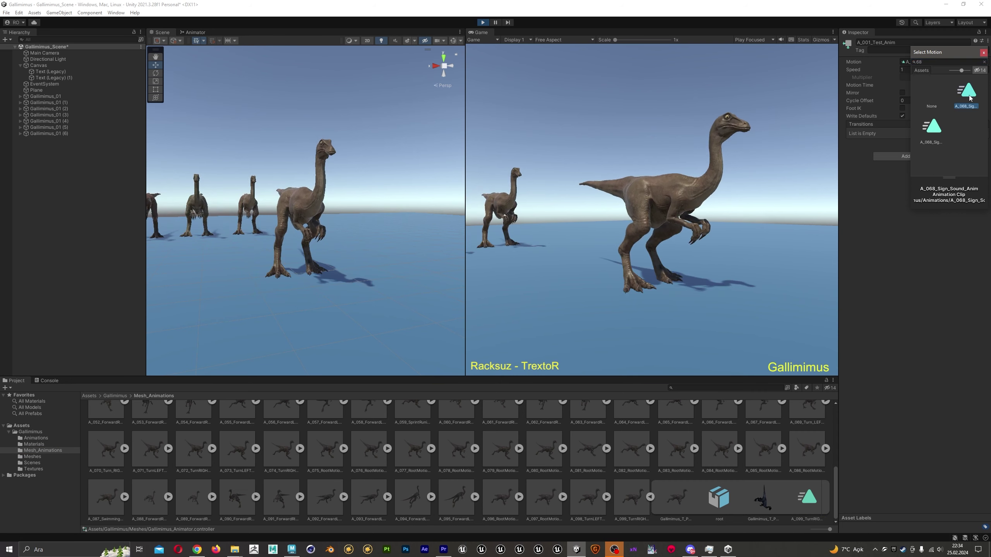
{"action": "left_click", "coordinate": [984, 52]}
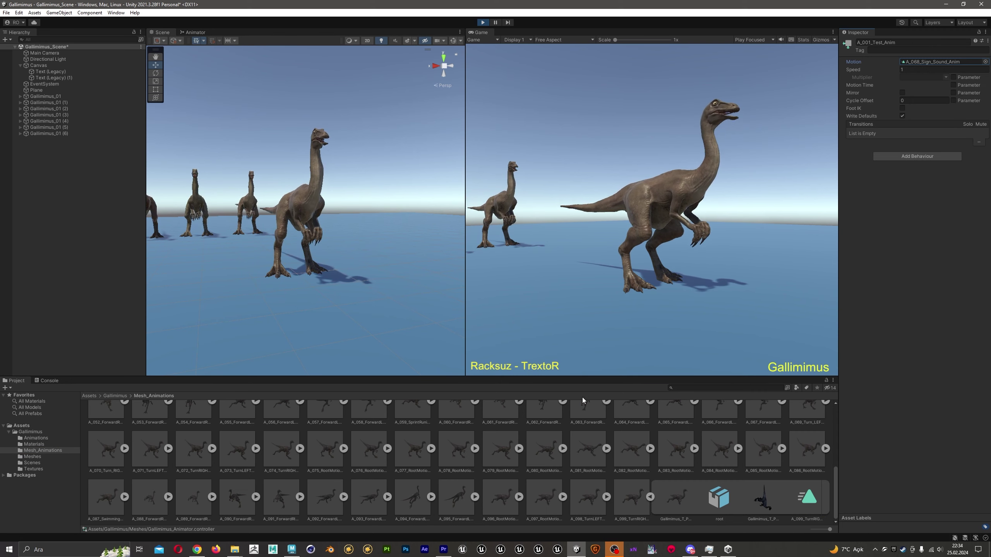
{"action": "left_click", "coordinate": [650, 498]}
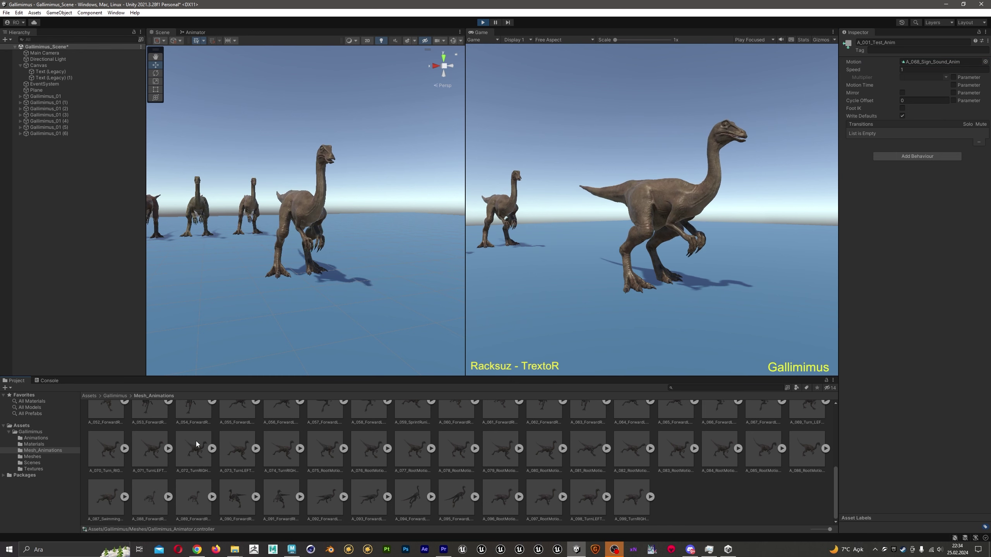
Step: Preview red and orange-brown albedo tints on MI_Body_02_Inst, then stop Play mode
{"action": "left_click", "coordinate": [40, 445]}
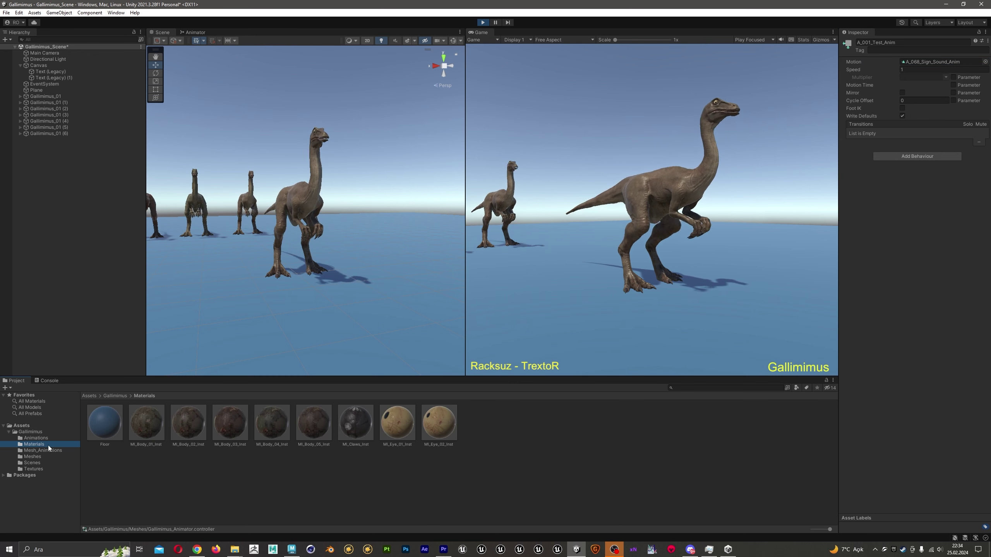
{"action": "left_click", "coordinate": [176, 417]}
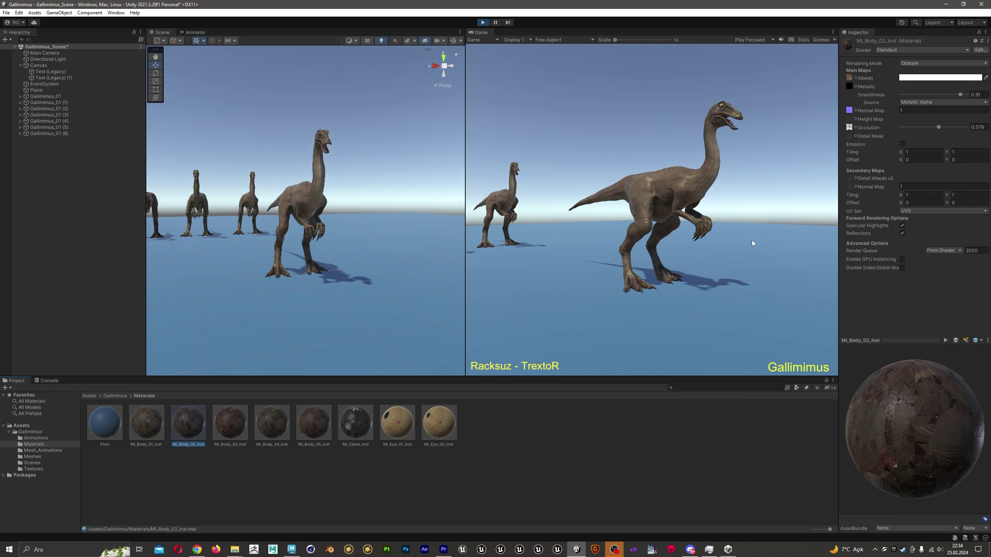
{"action": "left_click", "coordinate": [952, 78]}
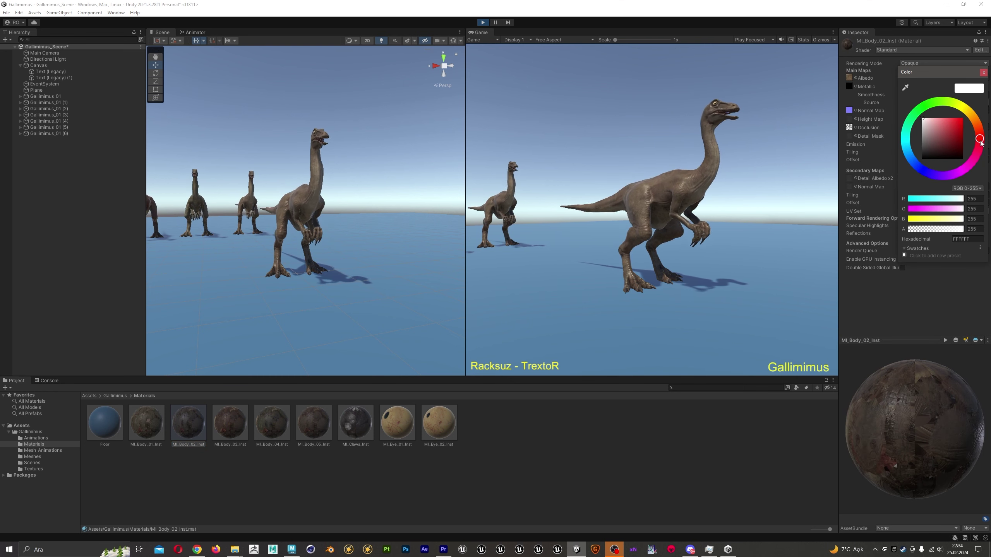
{"action": "left_click", "coordinate": [958, 124]}
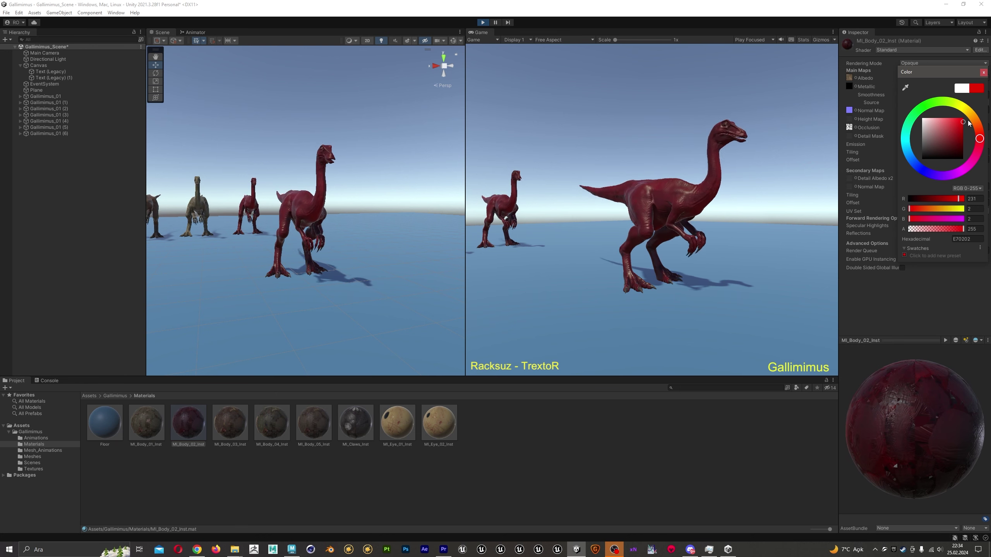
{"action": "mouse_move", "coordinate": [969, 122]}
{"action": "left_mouse_down"}
{"action": "mouse_move", "coordinate": [960, 171]}
{"action": "mouse_move", "coordinate": [917, 122]}
{"action": "left_mouse_up"}
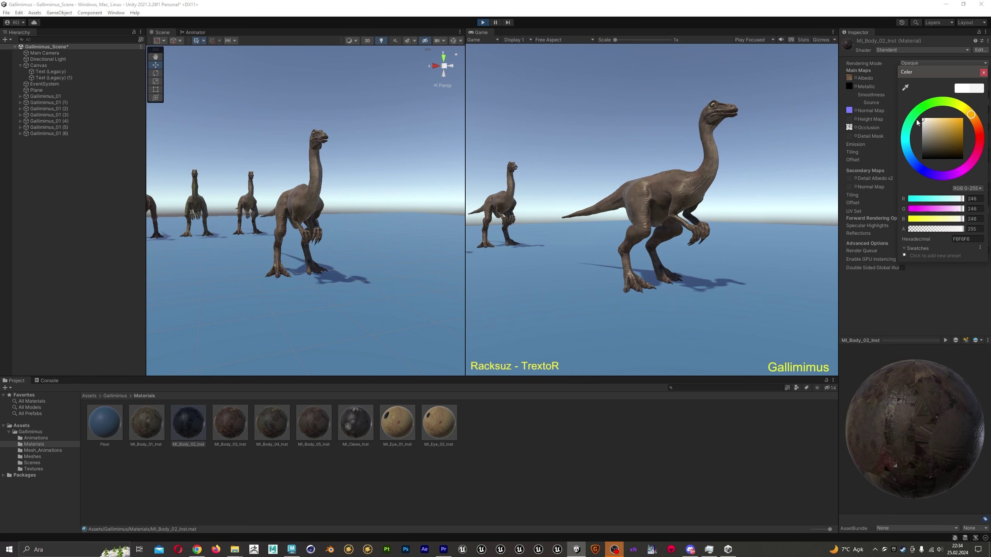
{"action": "left_click", "coordinate": [986, 75]}
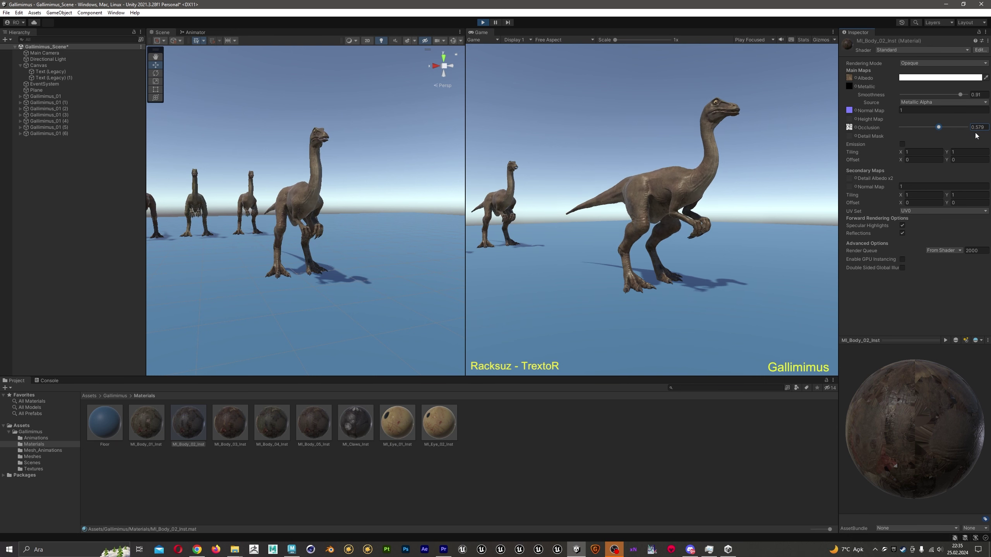
{"action": "left_click", "coordinate": [485, 23]}
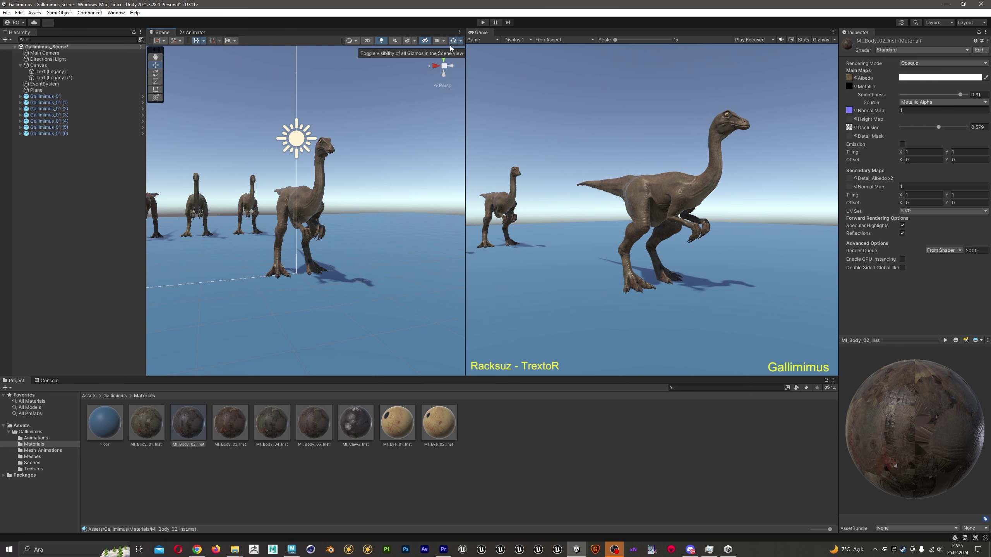
Step: Browse Materials, Mesh_Animations, Meshes and Textures, then return to the Gallimimus root folder
{"action": "left_click", "coordinate": [33, 445]}
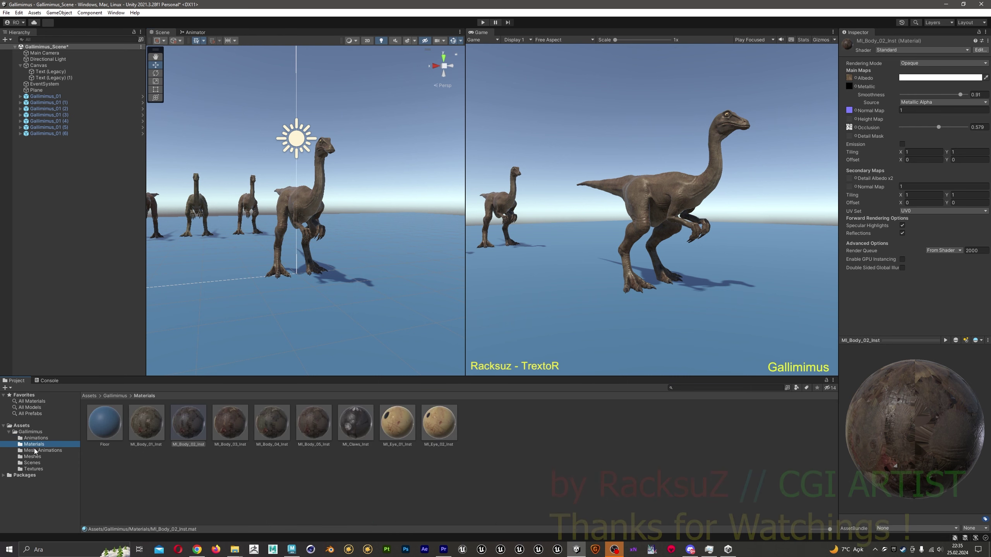
{"action": "left_click", "coordinate": [34, 450]}
{"action": "left_click", "coordinate": [34, 457]}
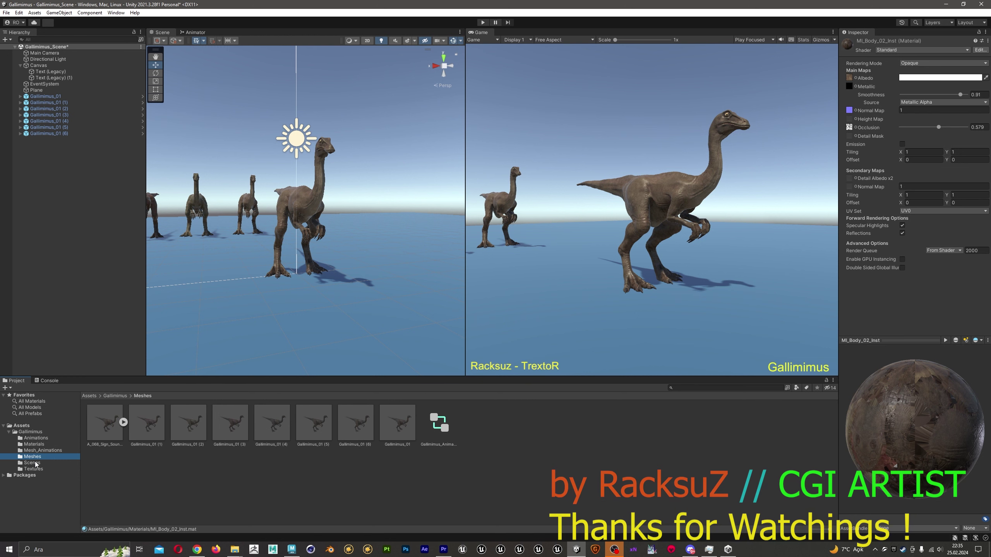
{"action": "left_click", "coordinate": [33, 470]}
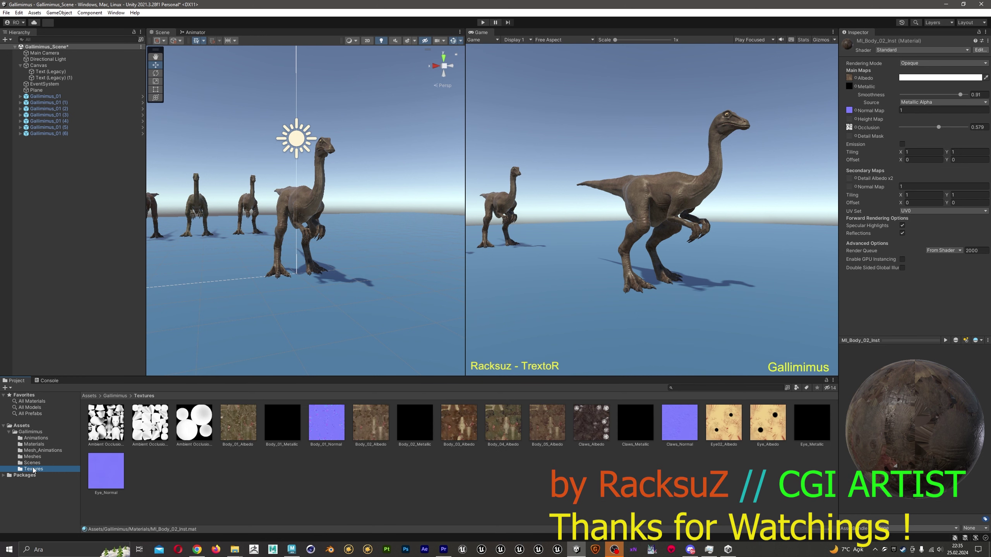
{"action": "left_click", "coordinate": [32, 433]}
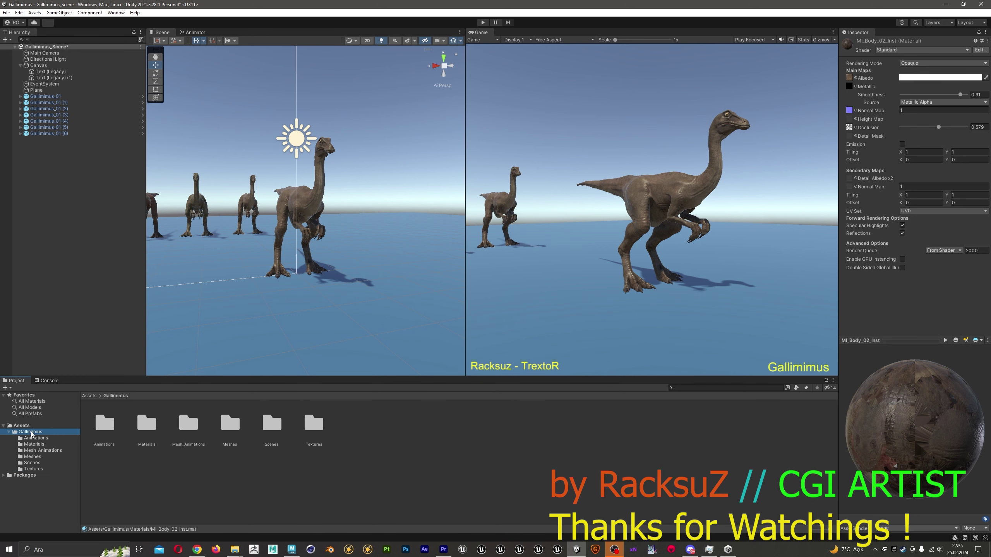